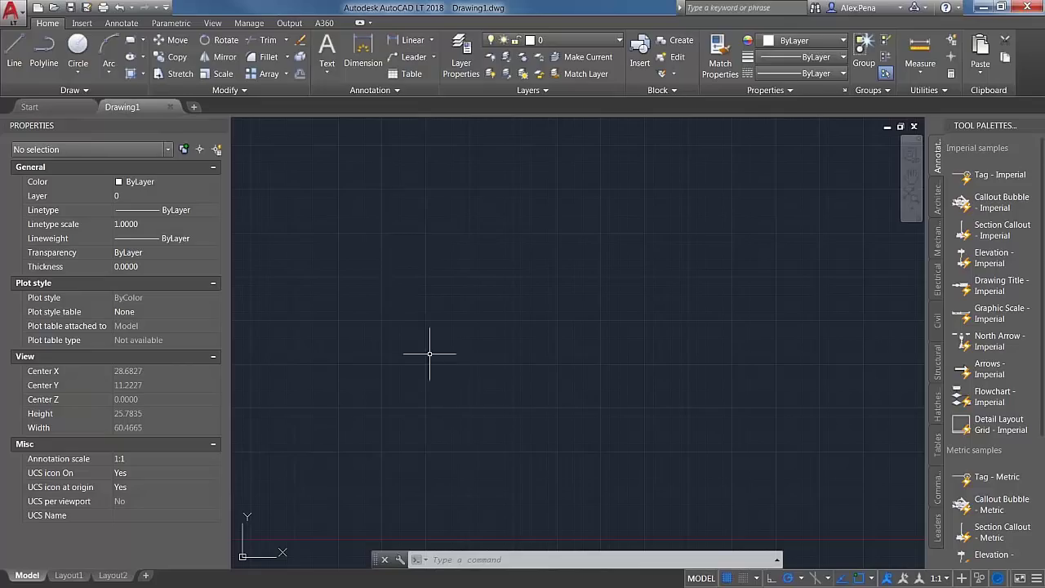
# Add the Workspace control to the Quick Access Toolbar and view its list of available workspaces.
pyautogui.click(166, 9)
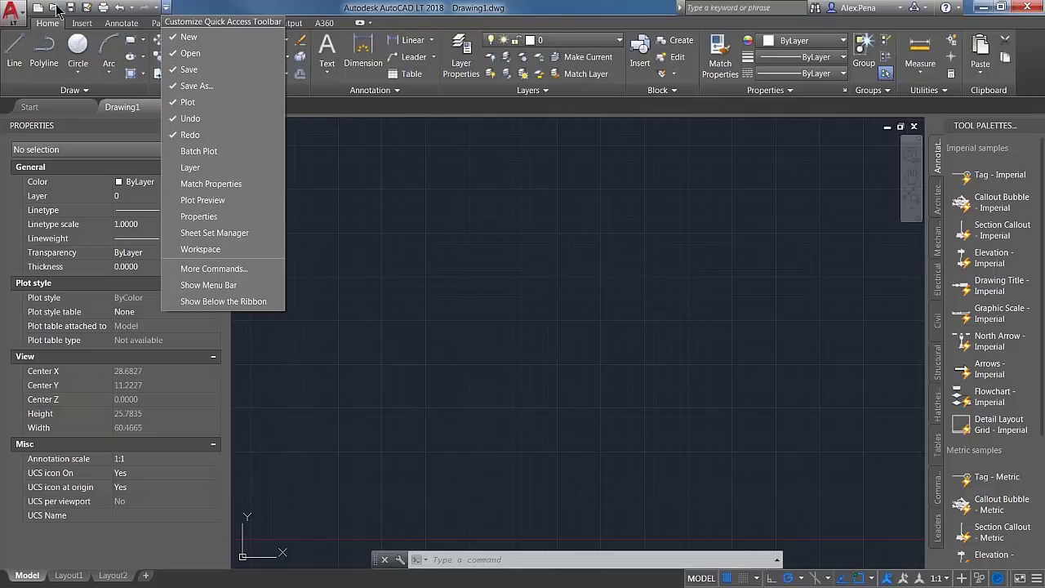
pyautogui.click(247, 251)
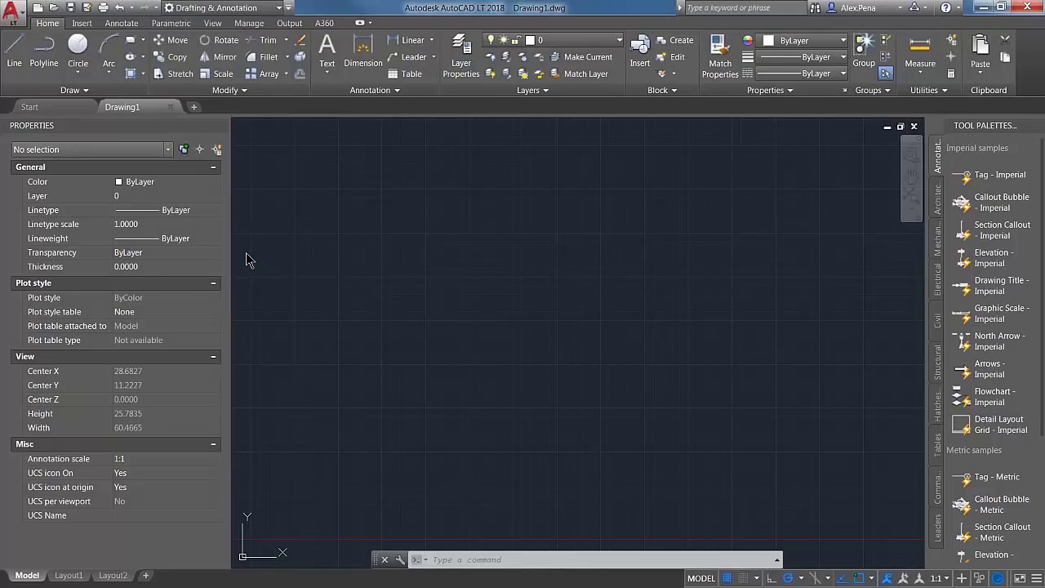
pyautogui.click(278, 8)
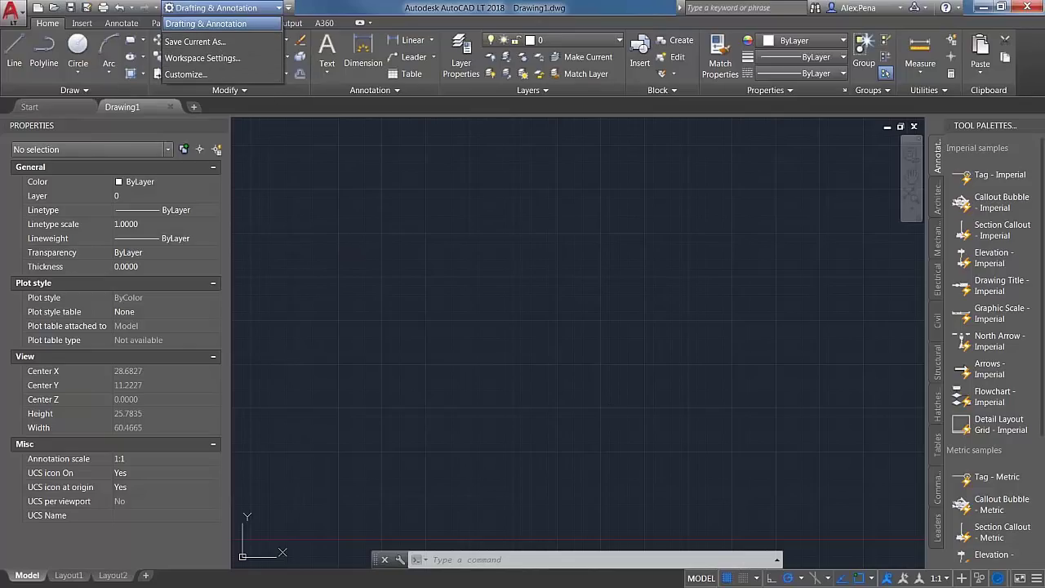
pyautogui.click(668, 581)
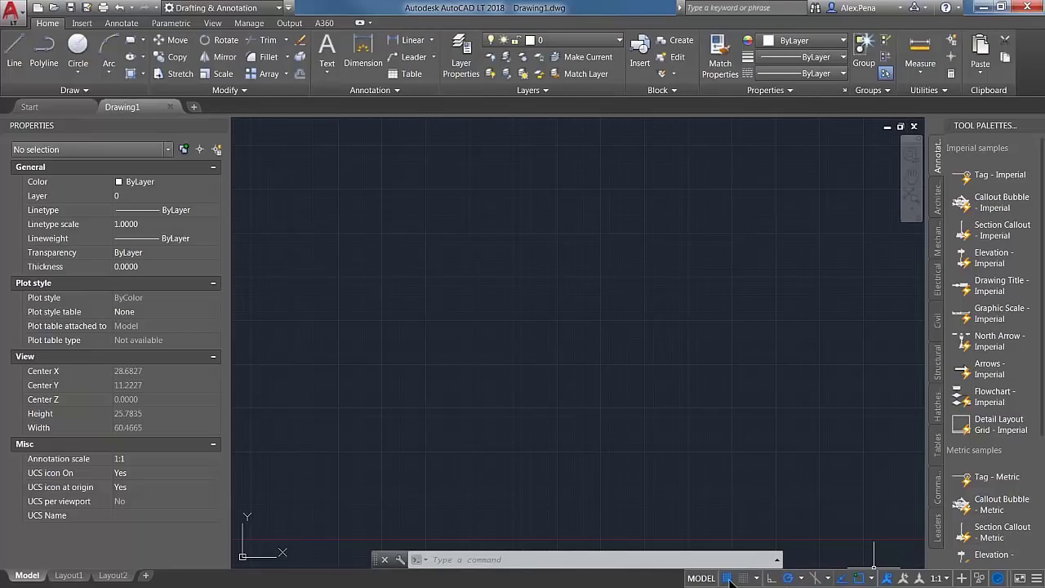
# Show Workspace Switching on the status bar and turn on its workspace label display.
pyautogui.click(1036, 577)
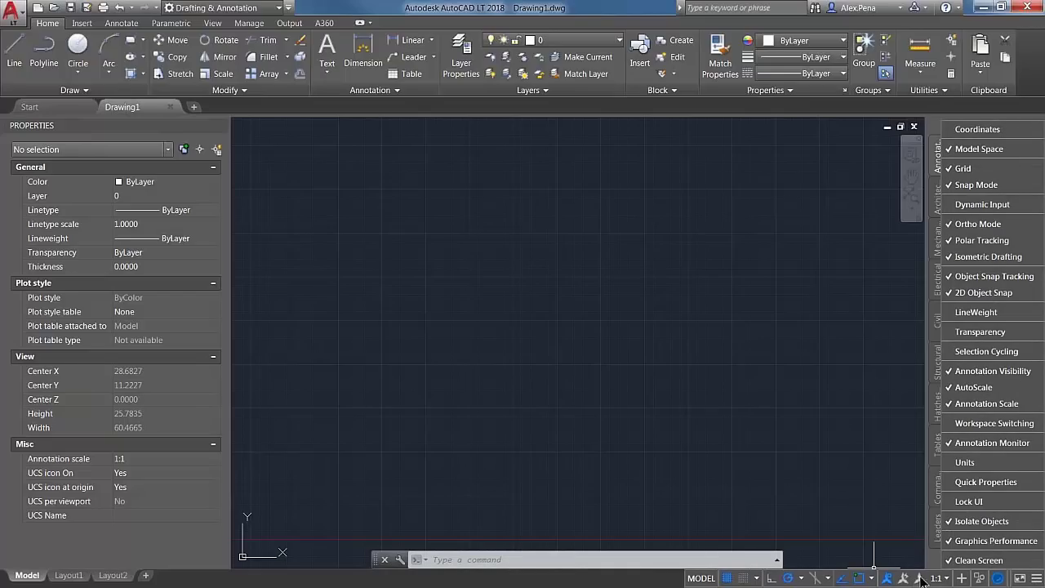
pyautogui.click(1022, 424)
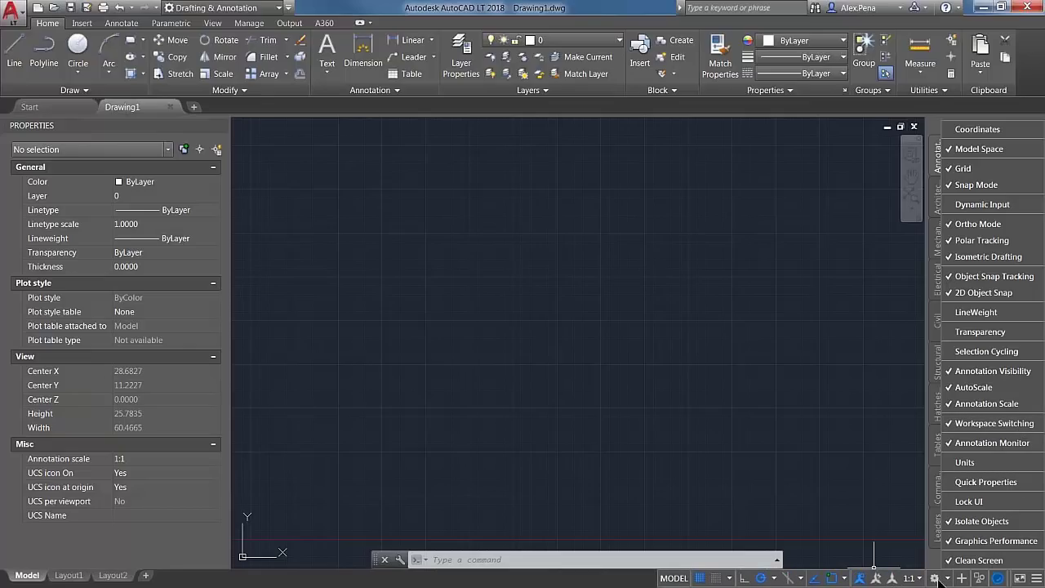
pyautogui.click(890, 542)
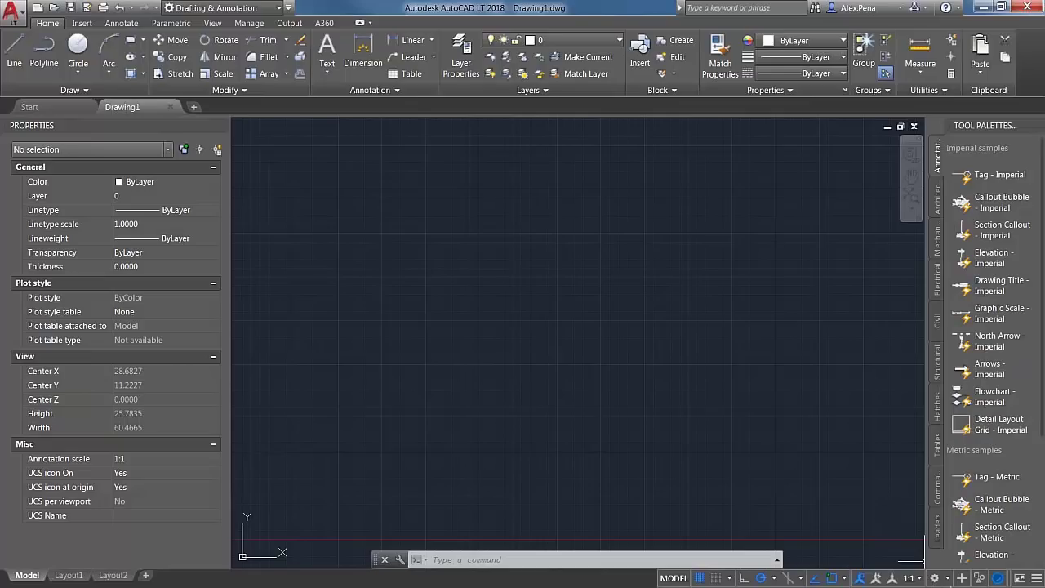
pyautogui.click(948, 578)
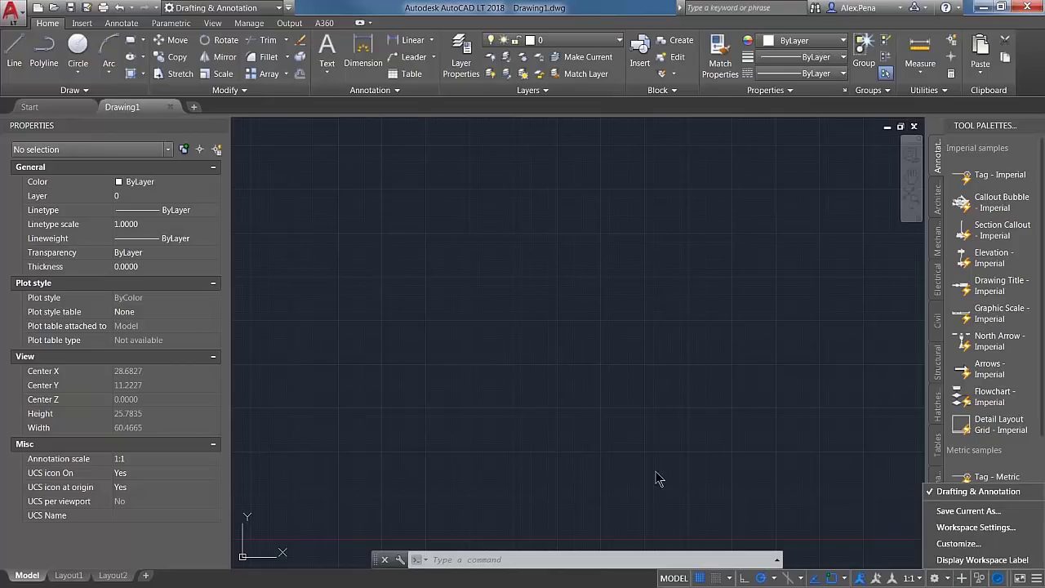
pyautogui.click(993, 561)
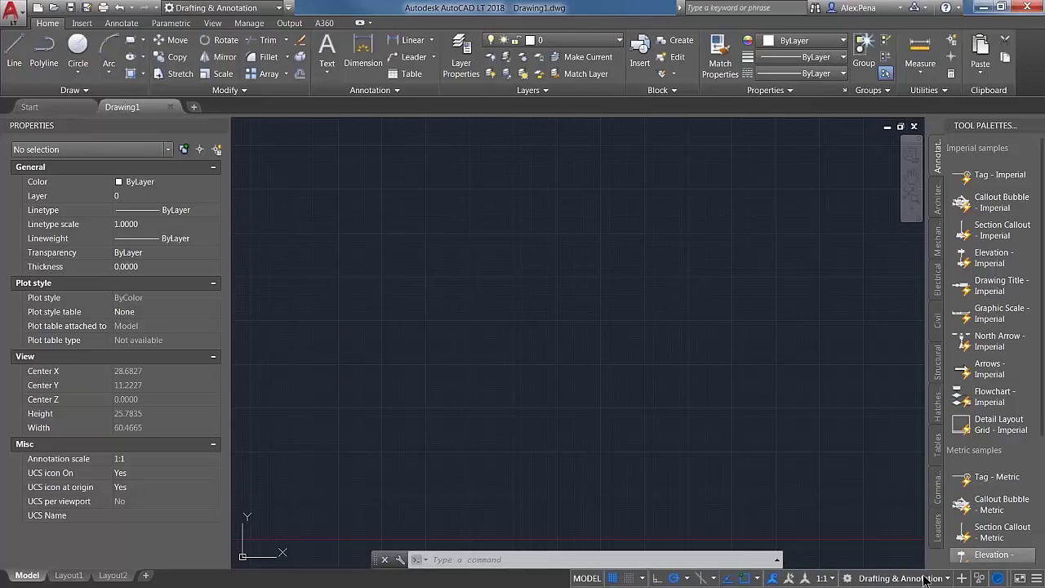
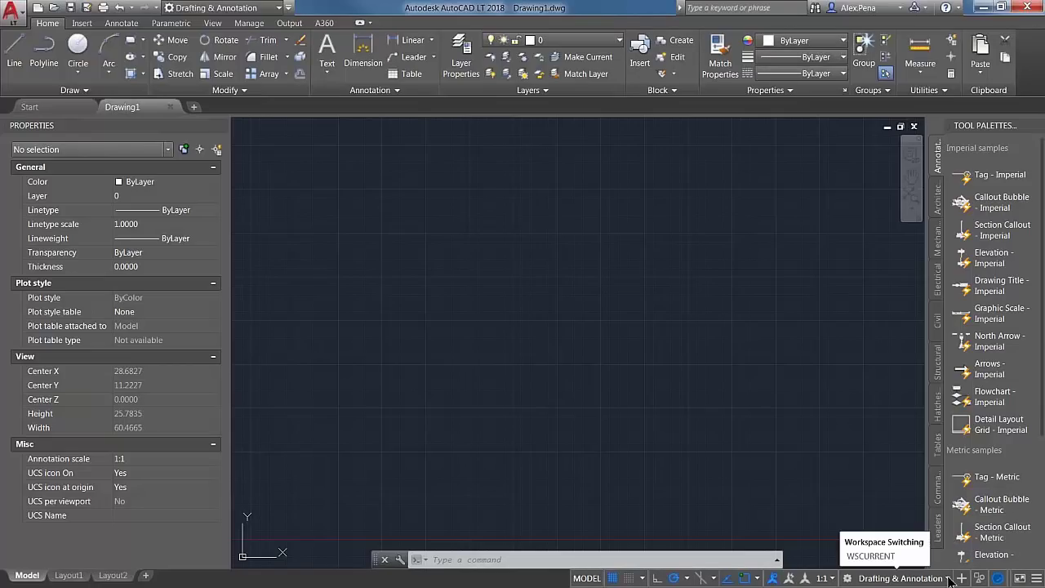
# In the Workspace Settings, choose to automatically save workspace changes when switching workspaces.
pyautogui.click(949, 578)
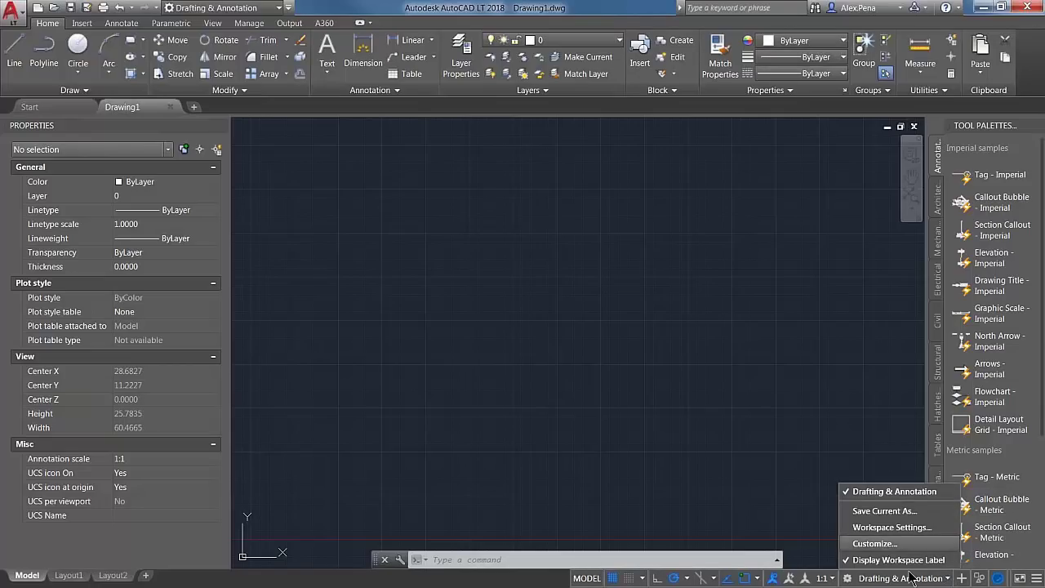
pyautogui.click(935, 533)
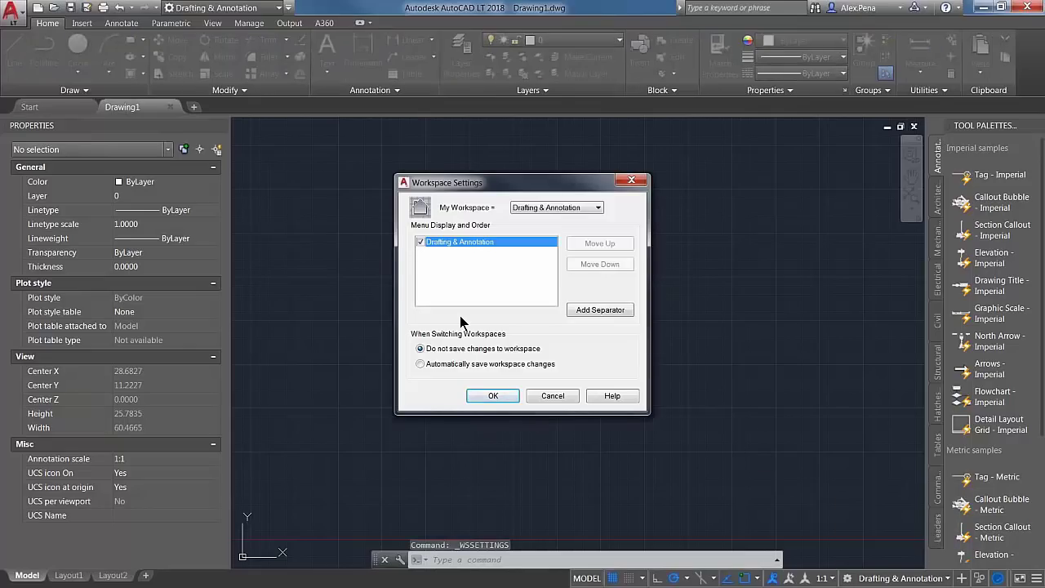
pyautogui.click(536, 208)
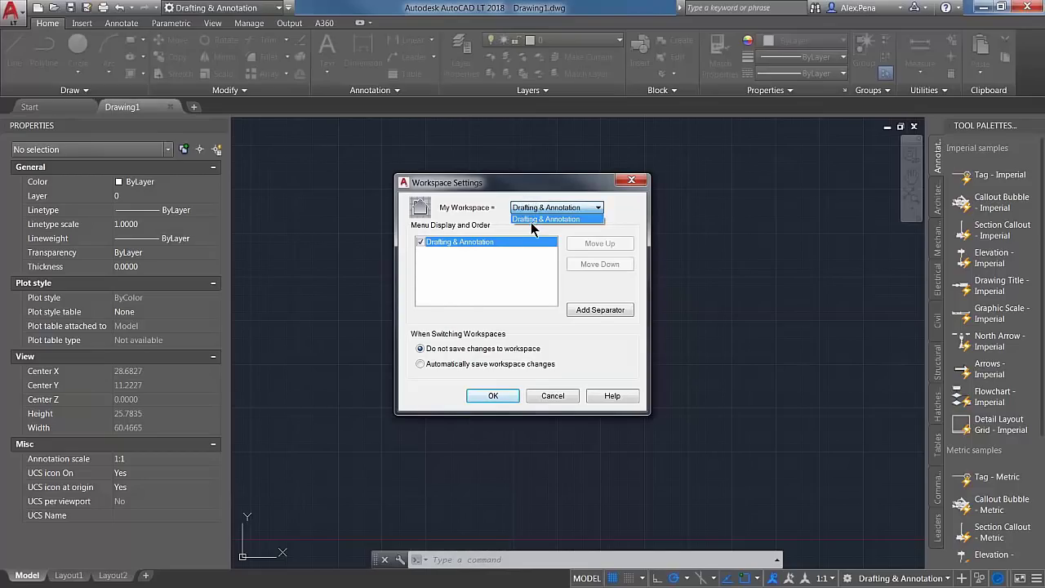
pyautogui.click(489, 229)
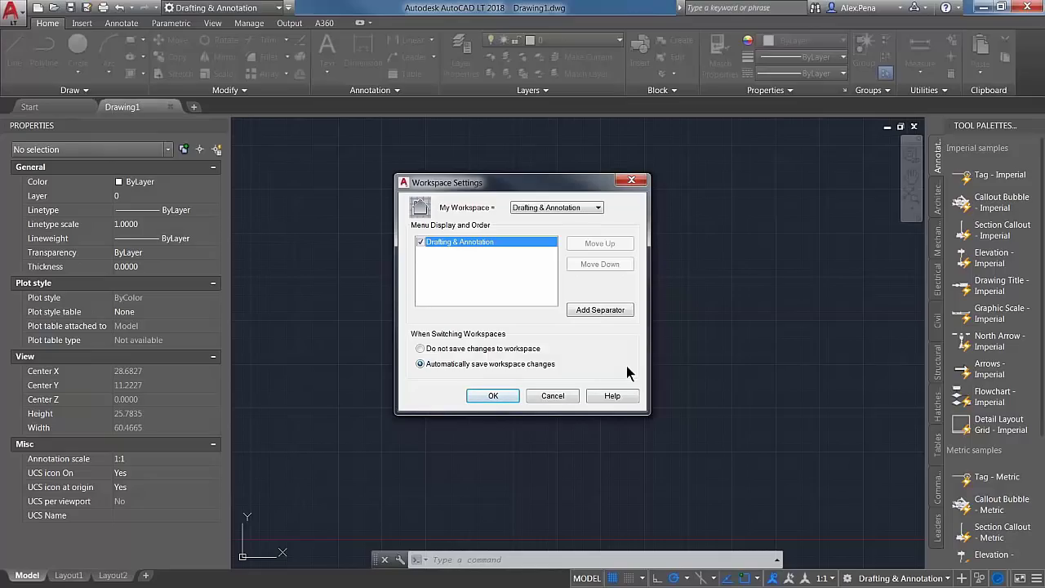
pyautogui.click(493, 396)
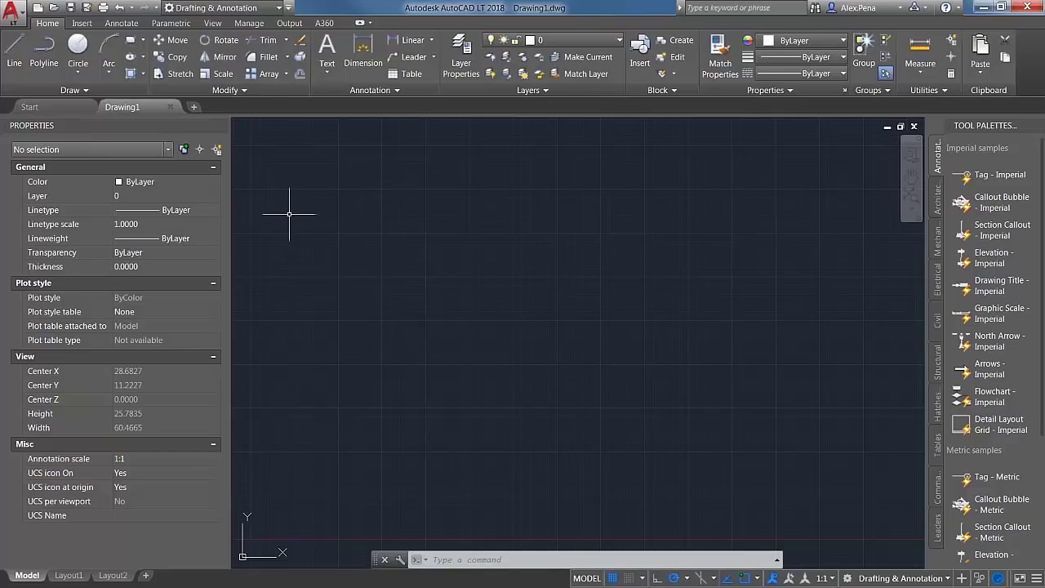
# Detach the Modify, Layers and Utilities ribbon panels and float them stacked over the drawing area.
pyautogui.moveTo(261, 93)
pyautogui.mouseDown()
pyautogui.moveTo(364, 220)
pyautogui.moveTo(341, 192)
pyautogui.moveTo(348, 200)
pyautogui.mouseUp()
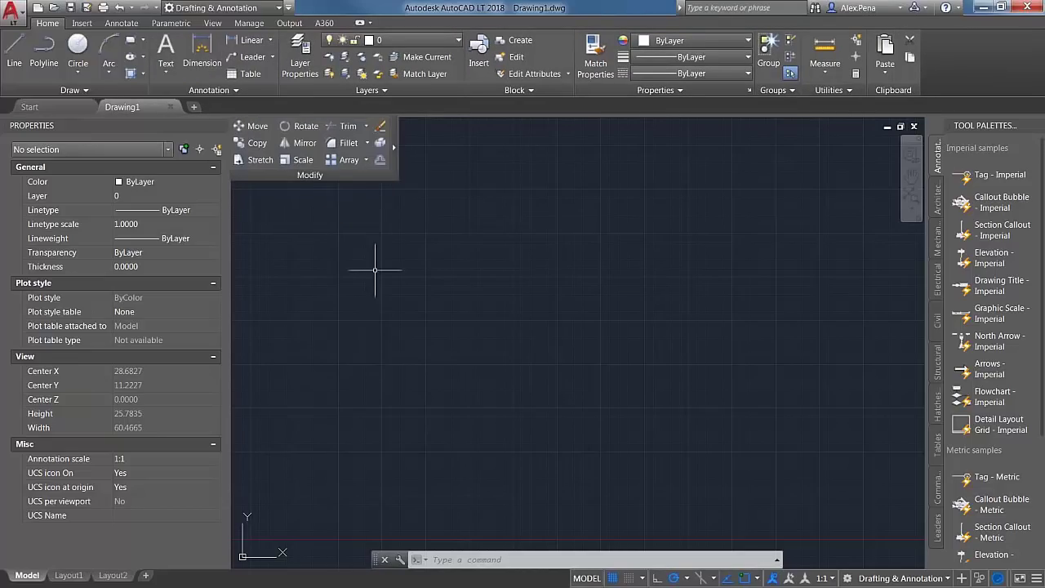
pyautogui.moveTo(413, 87); pyautogui.dragTo(365, 244)
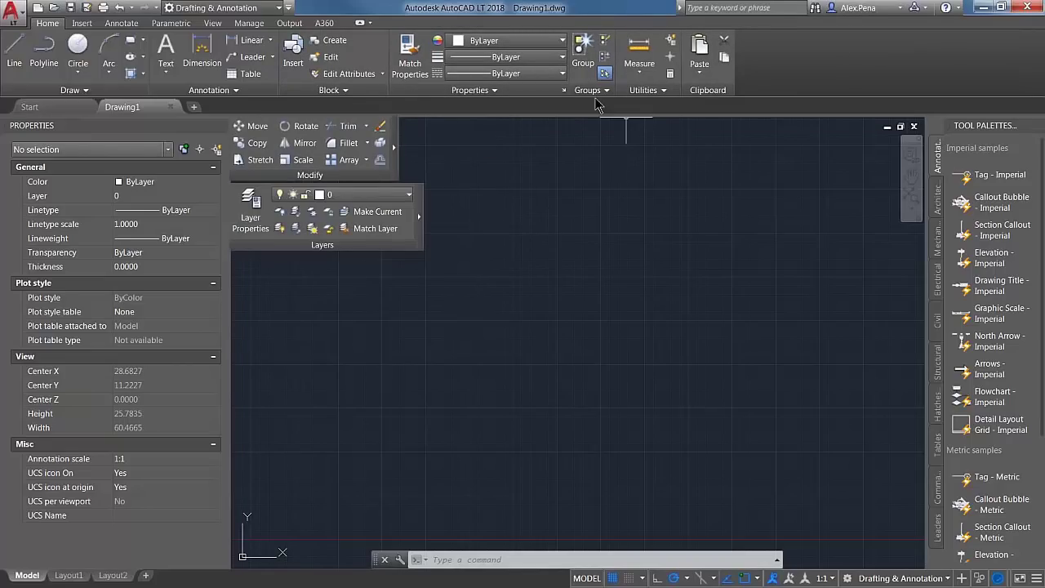
pyautogui.moveTo(660, 97)
pyautogui.mouseDown()
pyautogui.moveTo(367, 391)
pyautogui.moveTo(300, 343)
pyautogui.moveTo(288, 320)
pyautogui.mouseUp()
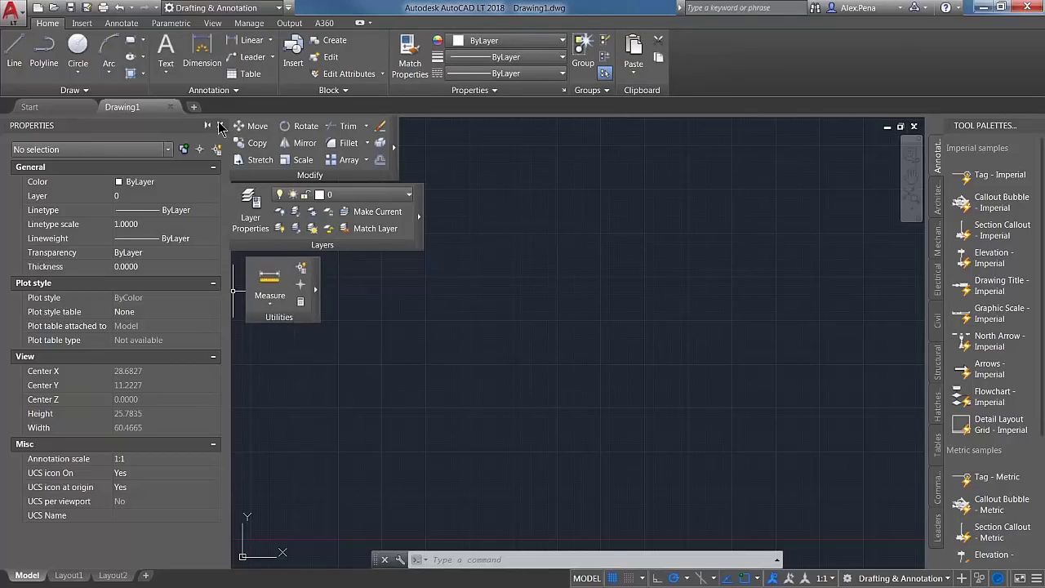
# Close the Properties palette and move the floating Modify, Layers and Utilities panels into the space it occupied.
pyautogui.click(220, 126)
pyautogui.moveTo(293, 175); pyautogui.dragTo(68, 187)
pyautogui.moveTo(290, 240); pyautogui.dragTo(69, 254)
pyautogui.moveTo(299, 322); pyautogui.dragTo(64, 337)
pyautogui.click(217, 338)
pyautogui.press('Escape')
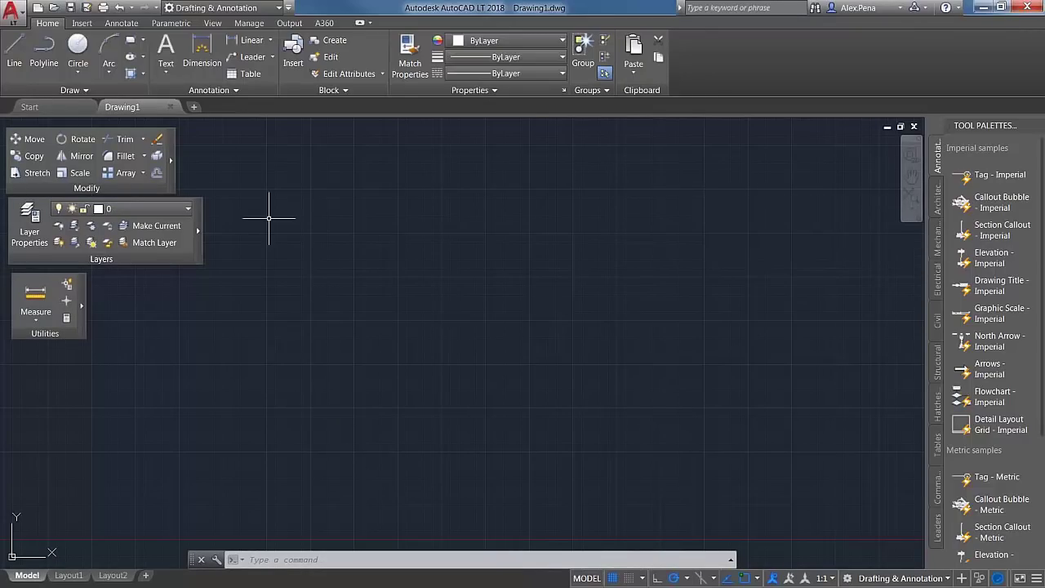
# Save the current interface layout as a new workspace named Sample Test 1.
pyautogui.click(280, 8)
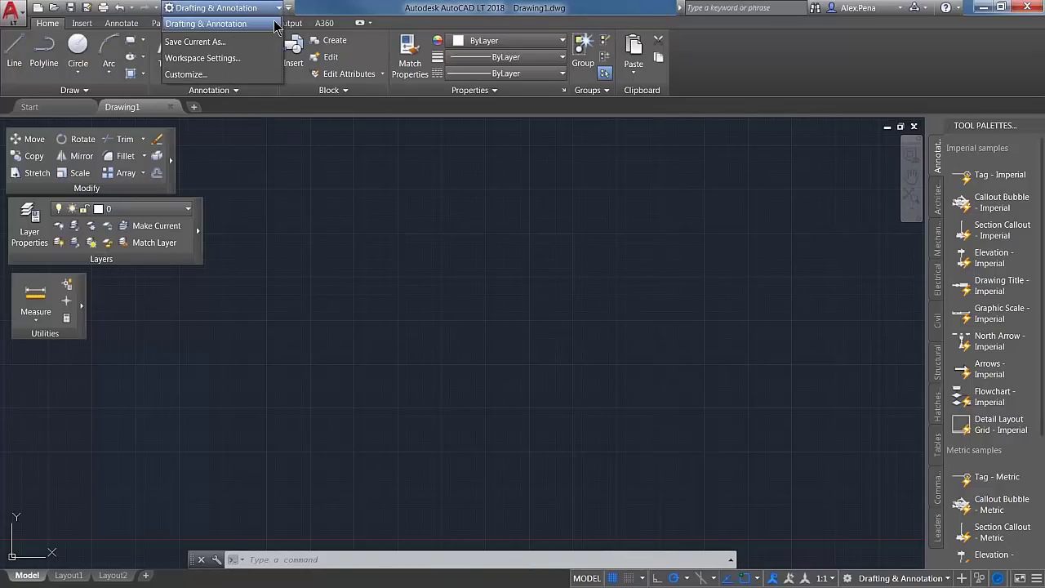
pyautogui.click(253, 45)
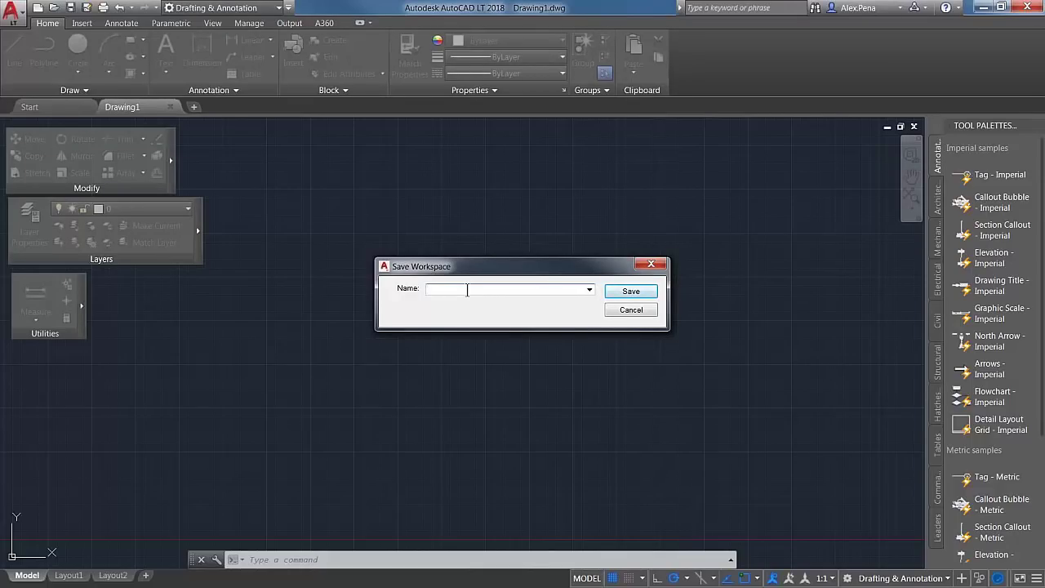
pyautogui.write('Sample Test 1')
pyautogui.press('Return')
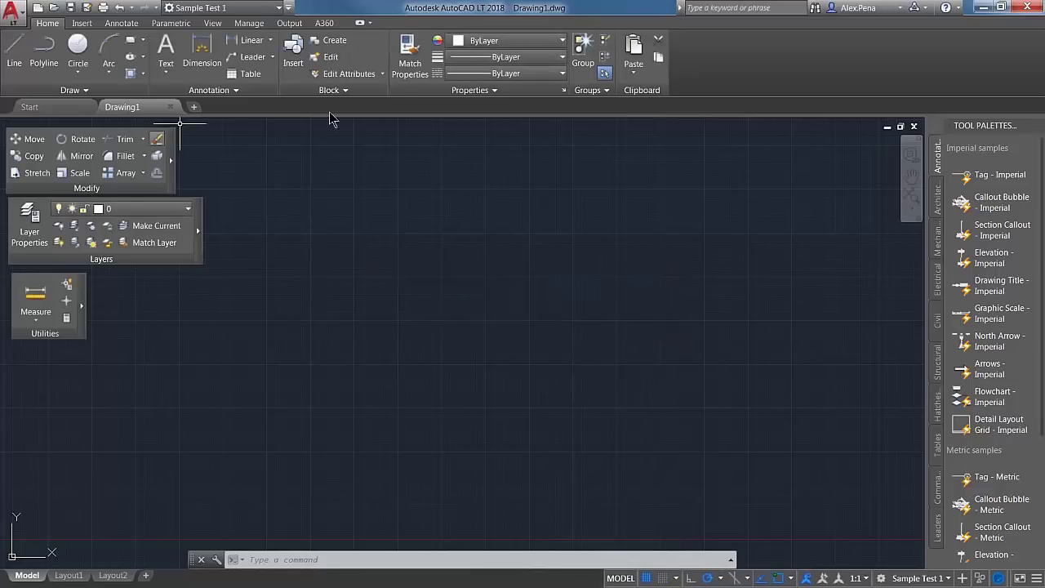
# Check the saved layout by switching to the Drafting & Annotation workspace and back to Sample Test 1.
pyautogui.click(272, 8)
pyautogui.click(216, 24)
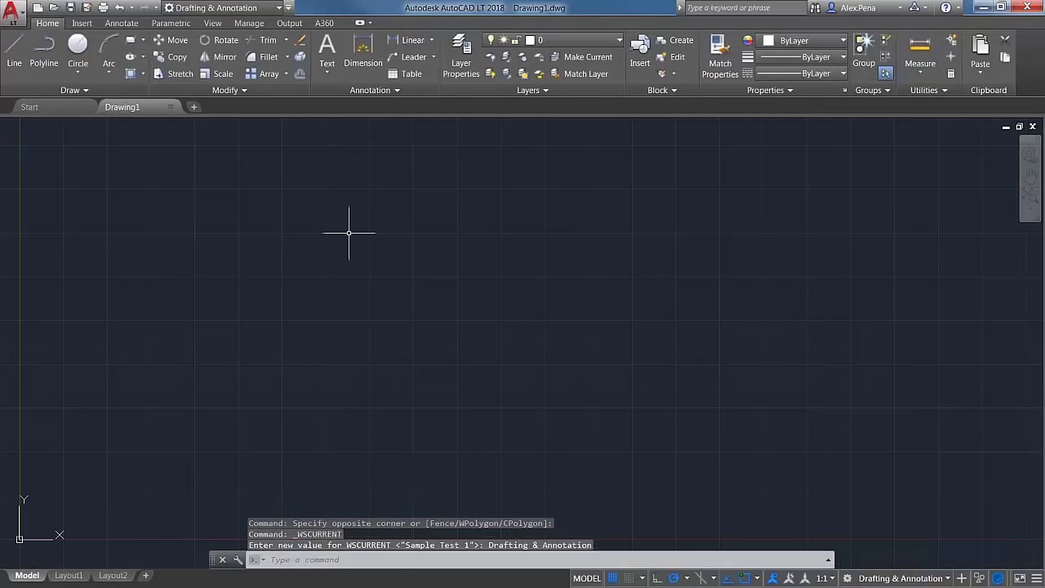
pyautogui.click(275, 7)
pyautogui.click(190, 39)
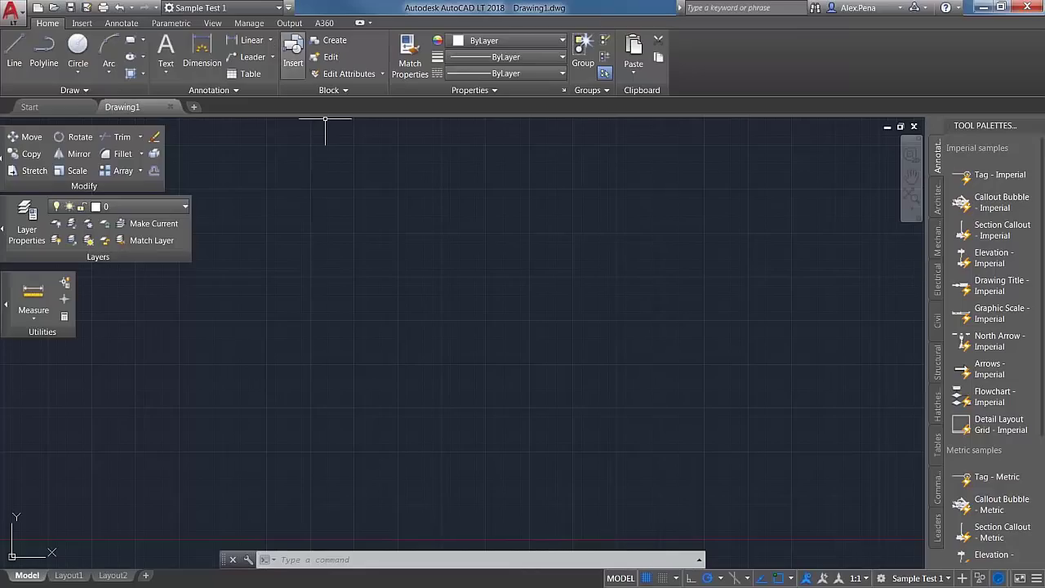
pyautogui.click(278, 8)
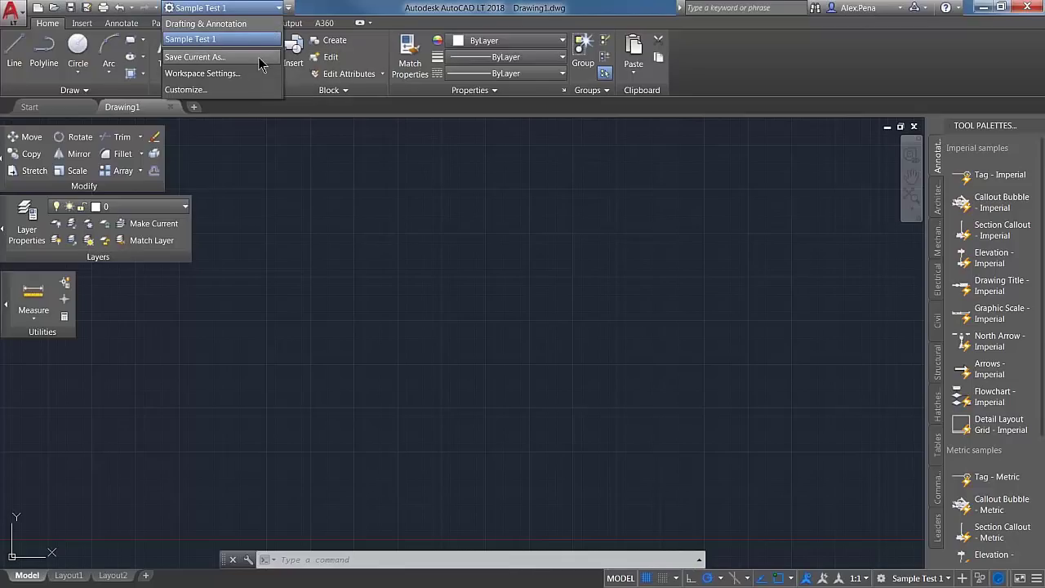
pyautogui.click(400, 249)
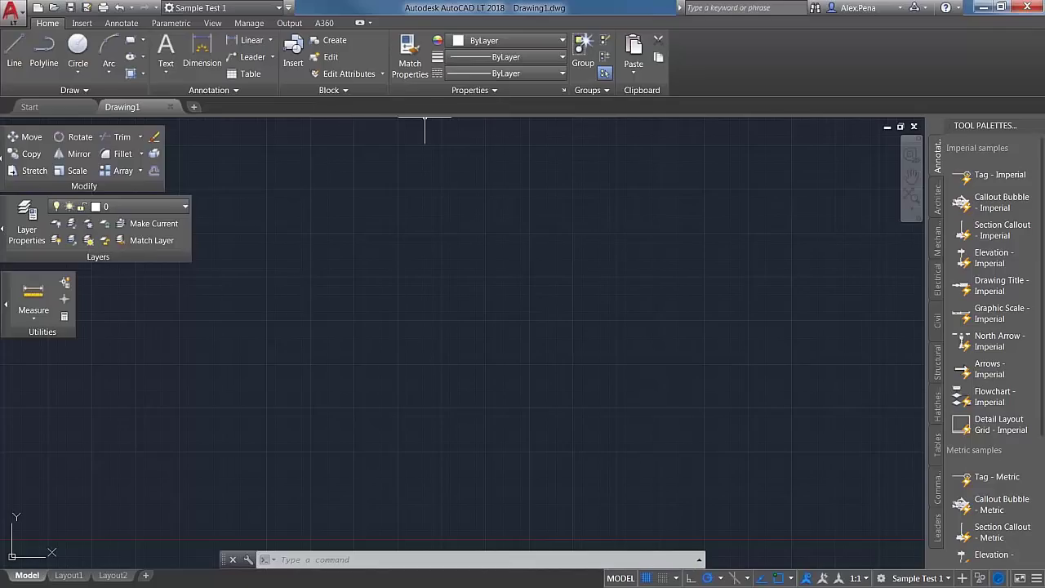
# Float the Annotation ribbon panel beneath the Utilities panel and close the Tool Palettes.
pyautogui.moveTo(237, 90)
pyautogui.mouseDown()
pyautogui.moveTo(245, 99)
pyautogui.moveTo(187, 494)
pyautogui.moveTo(94, 429)
pyautogui.mouseUp()
pyautogui.click(1038, 127)
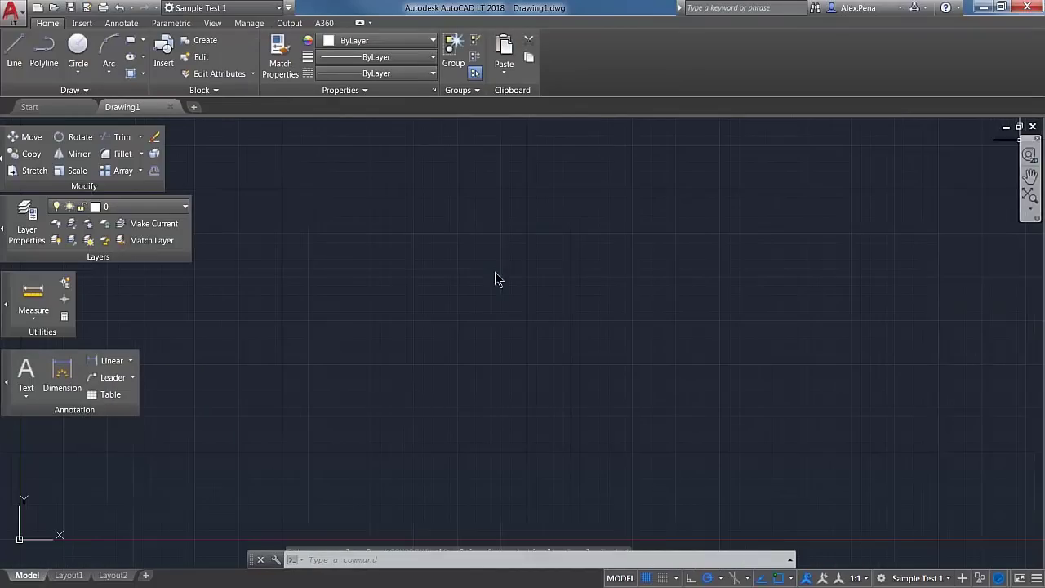
# Save the modified layout over the existing Sample Test 1 workspace, replacing it.
pyautogui.click(279, 8)
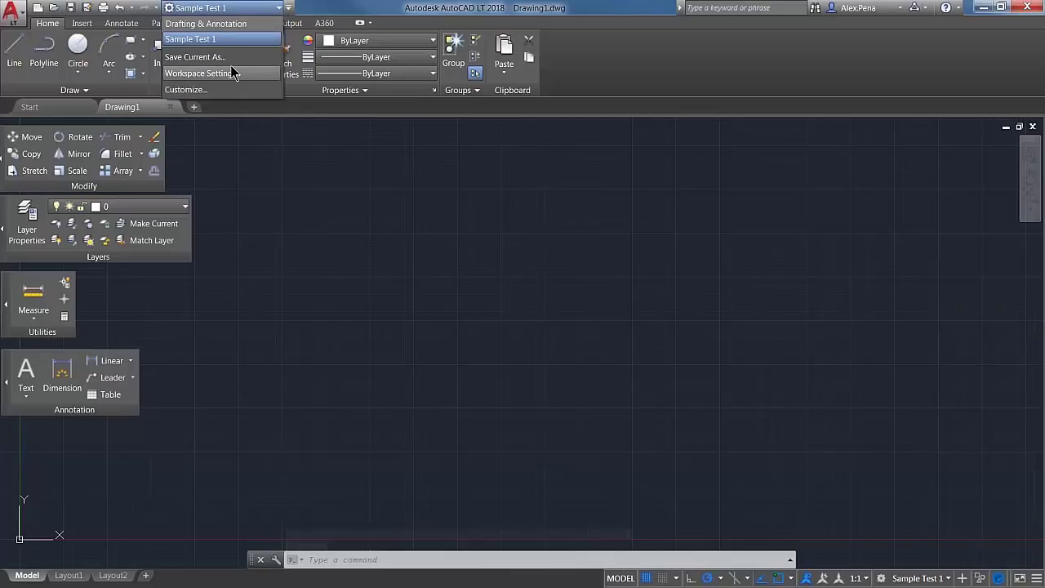
pyautogui.click(196, 57)
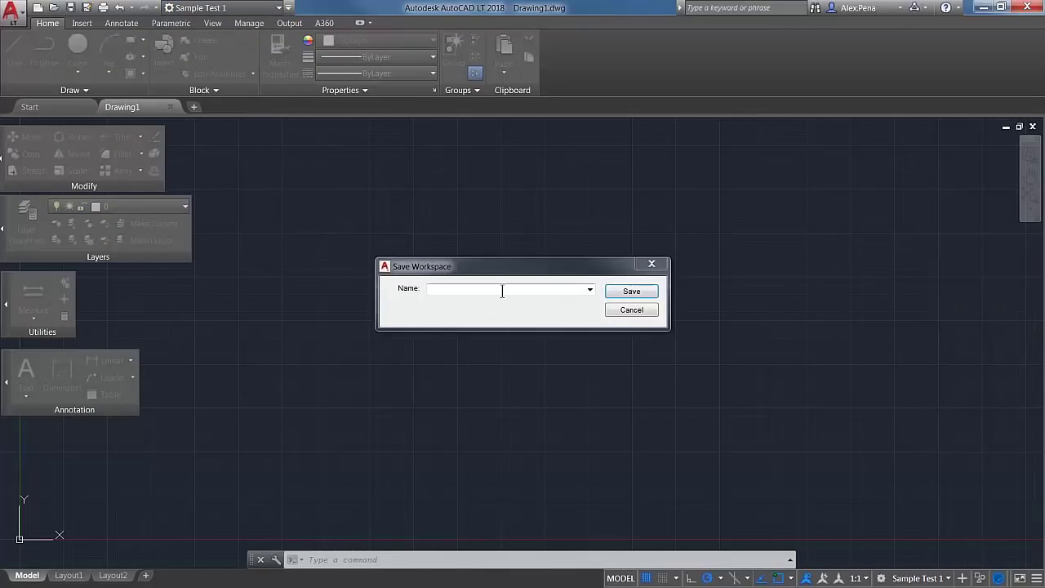
pyautogui.click(589, 290)
pyautogui.click(475, 312)
pyautogui.click(653, 291)
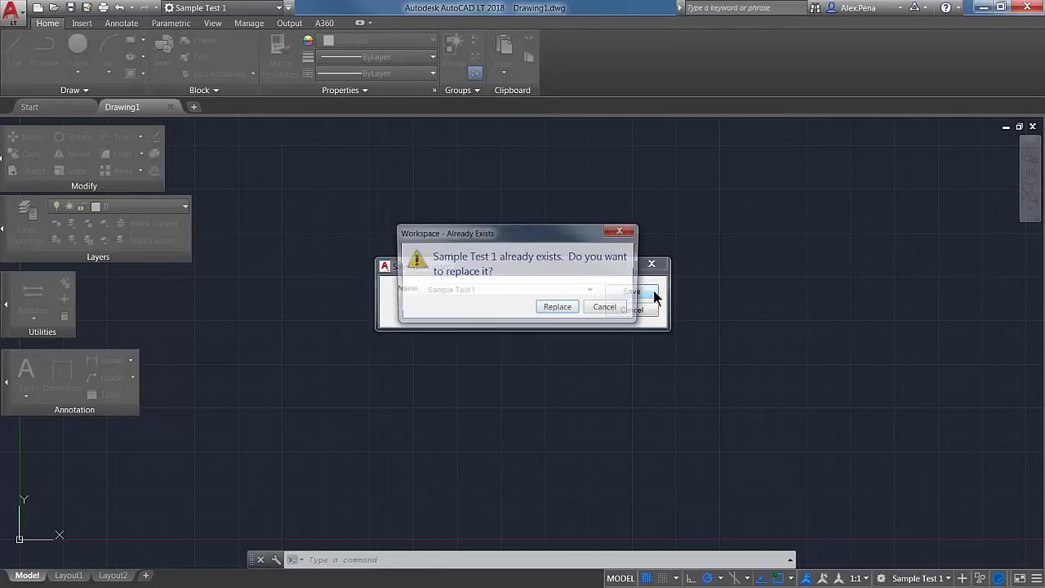
pyautogui.click(542, 308)
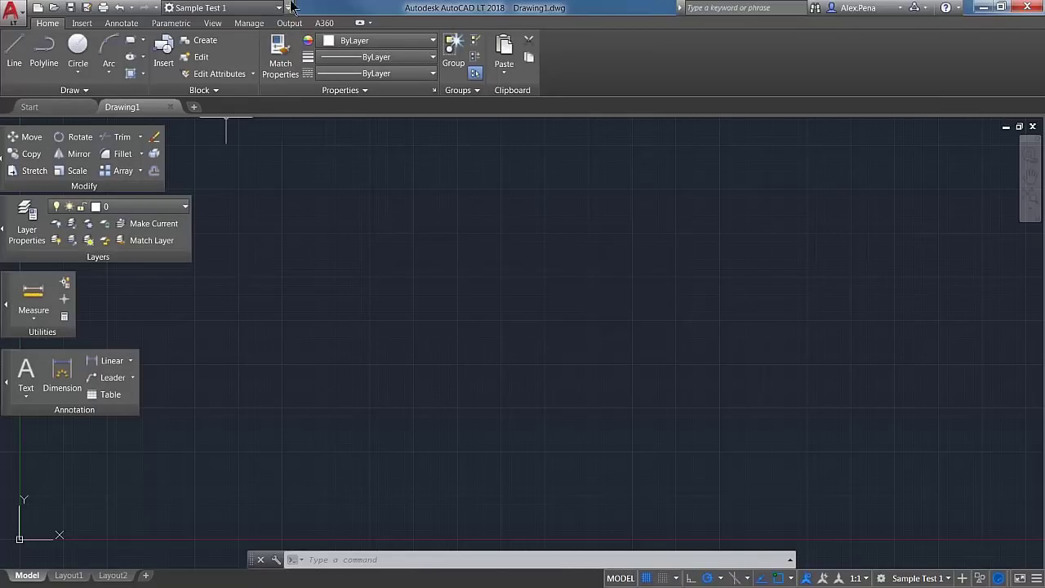
# Switch to Drafting & Annotation and return to Sample Test 1 to check the updated workspace.
pyautogui.click(253, 8)
pyautogui.click(207, 22)
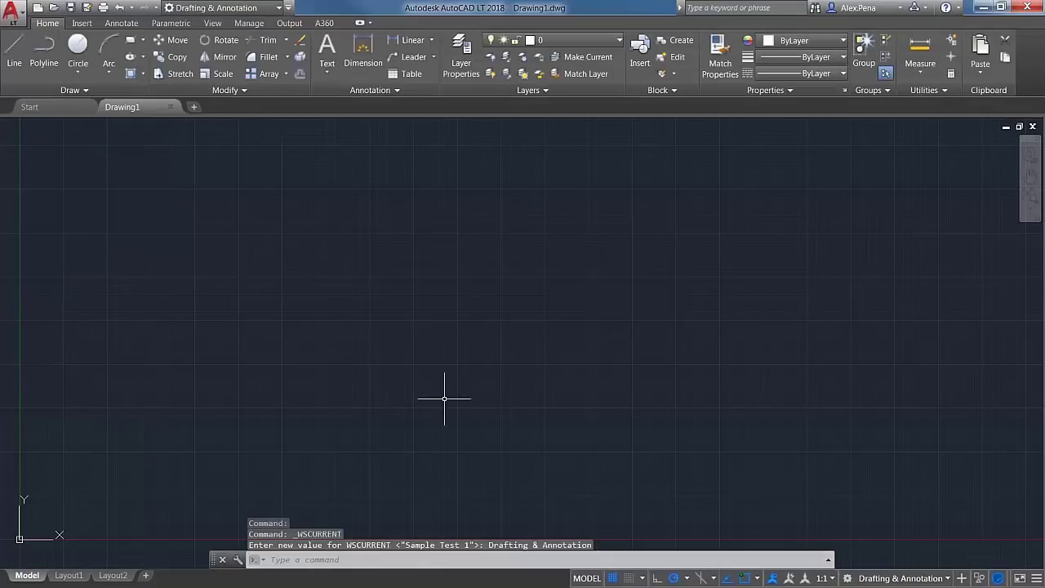
pyautogui.click(170, 7)
pyautogui.click(188, 36)
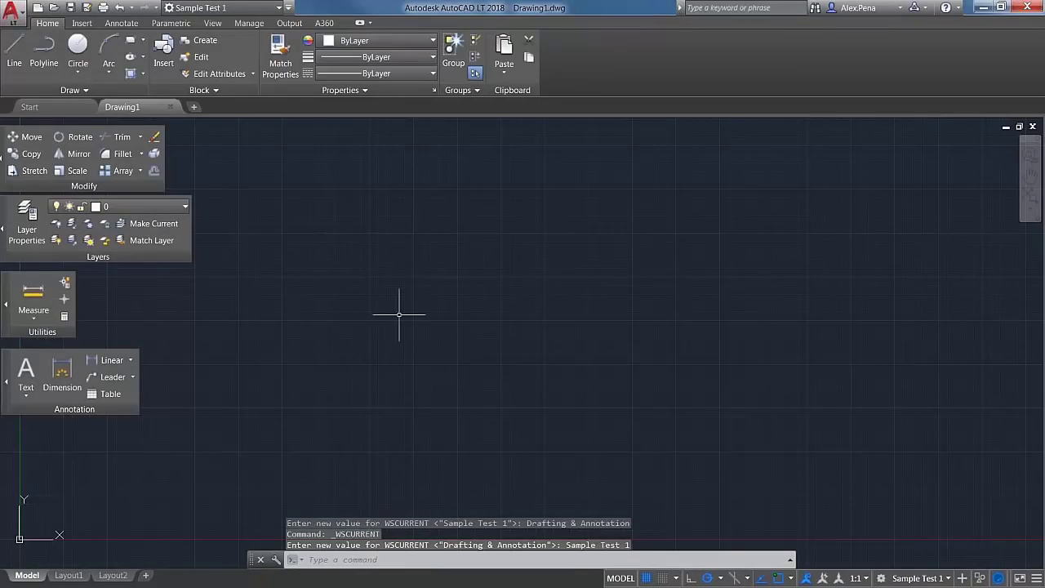
pyautogui.click(277, 7)
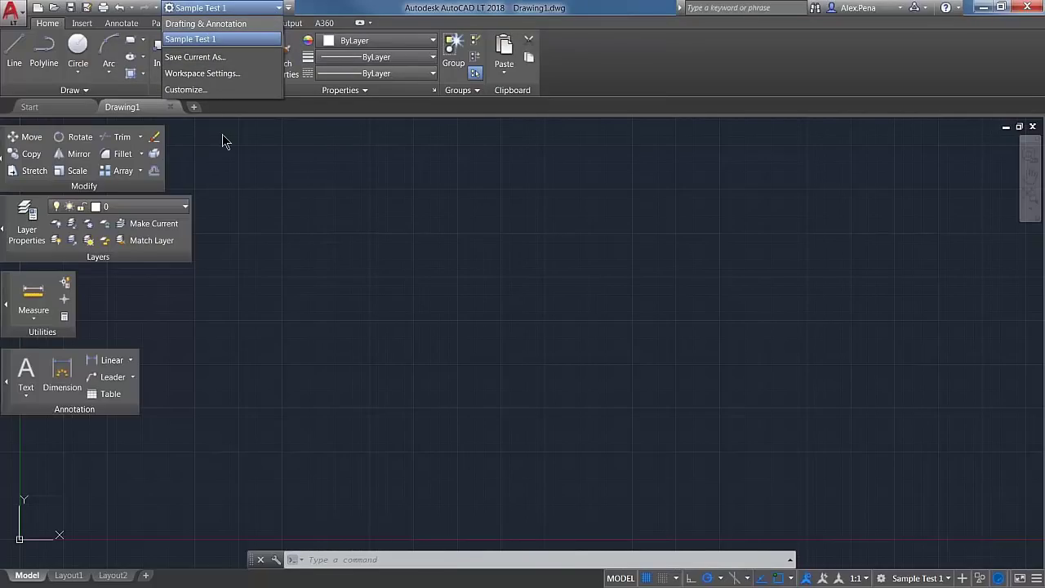
pyautogui.click(571, 347)
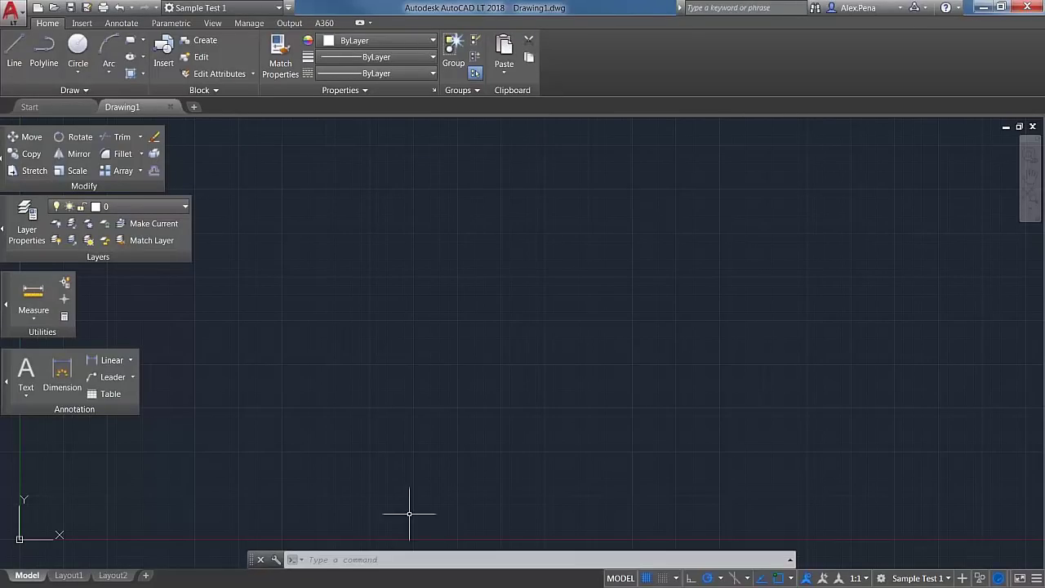
pyautogui.click(239, 24)
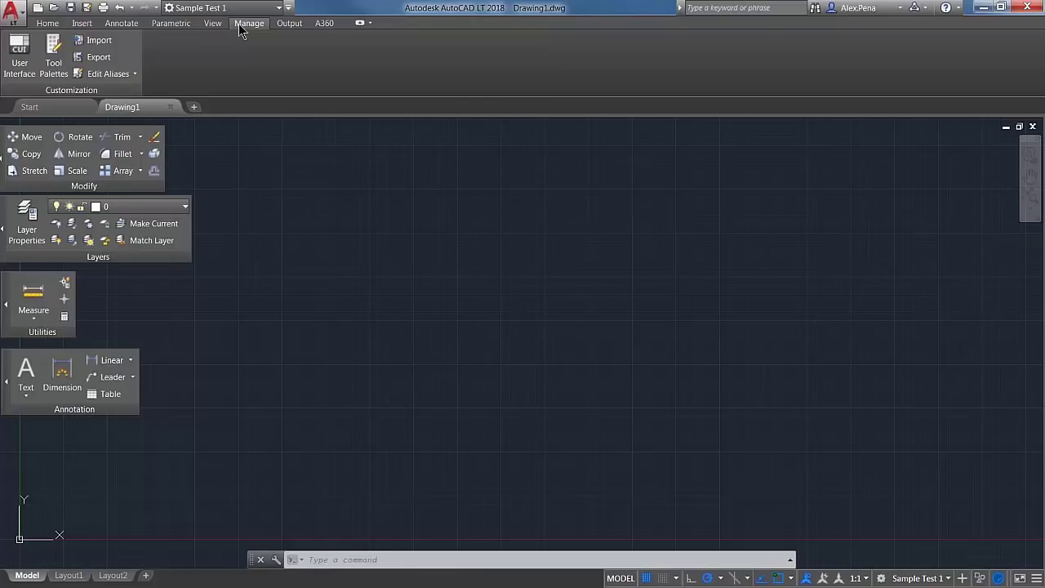
pyautogui.click(17, 72)
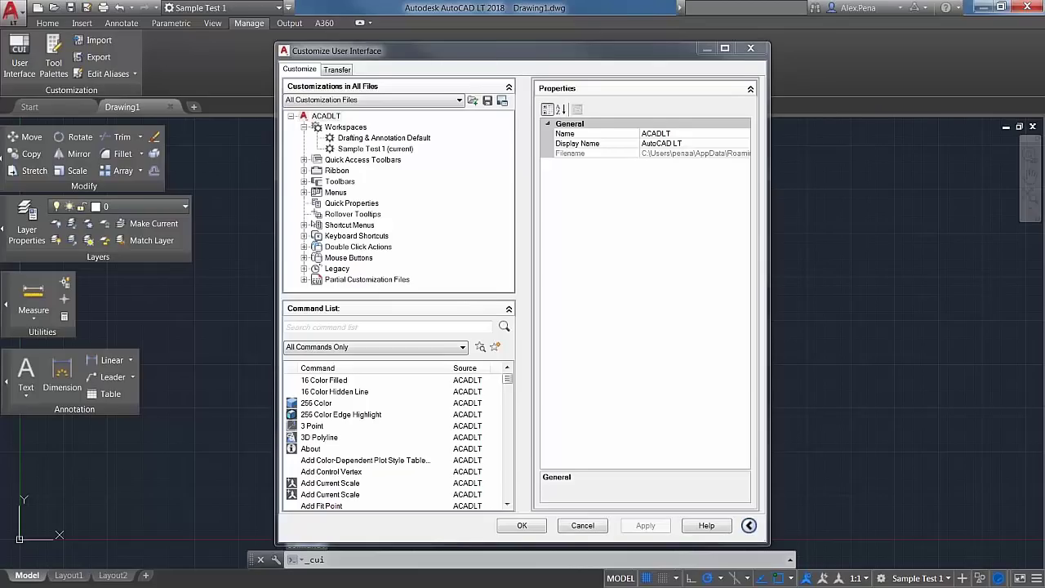
pyautogui.moveTo(489, 48); pyautogui.dragTo(413, 28)
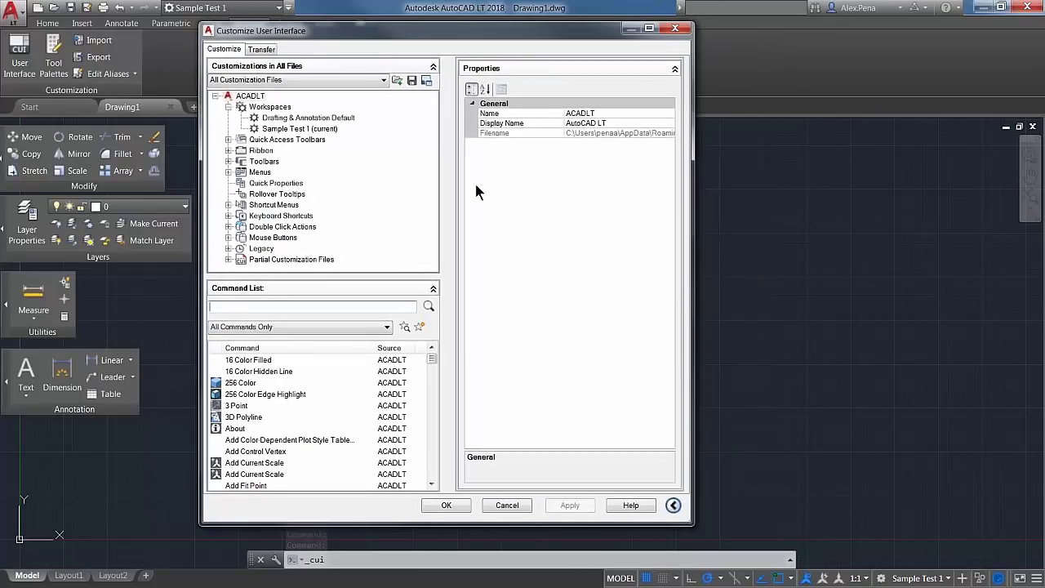
pyautogui.click(668, 27)
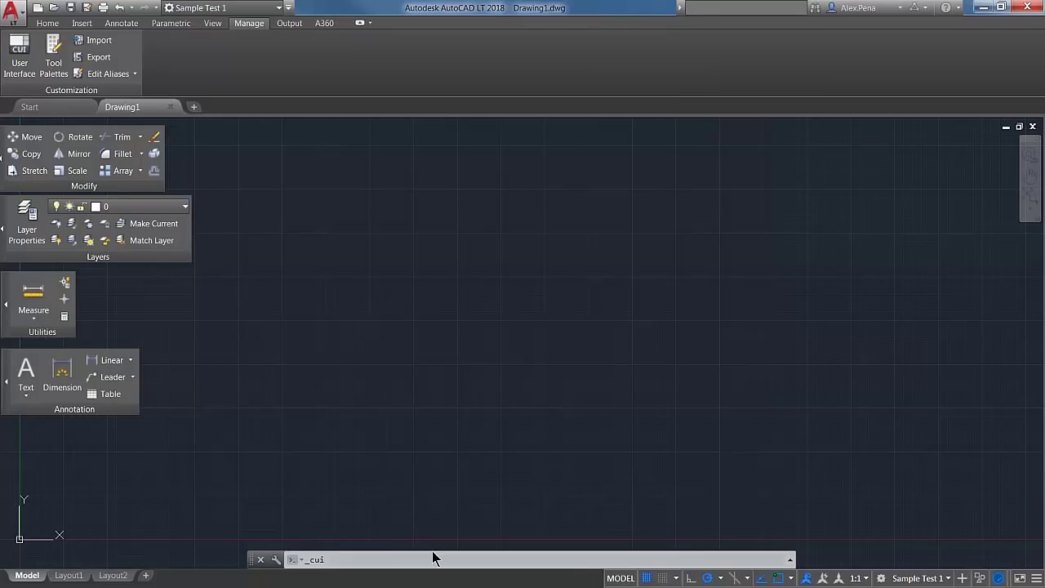
# Open the Customize User Interface editor with the CUI command and widen its window.
pyautogui.write('CUI')
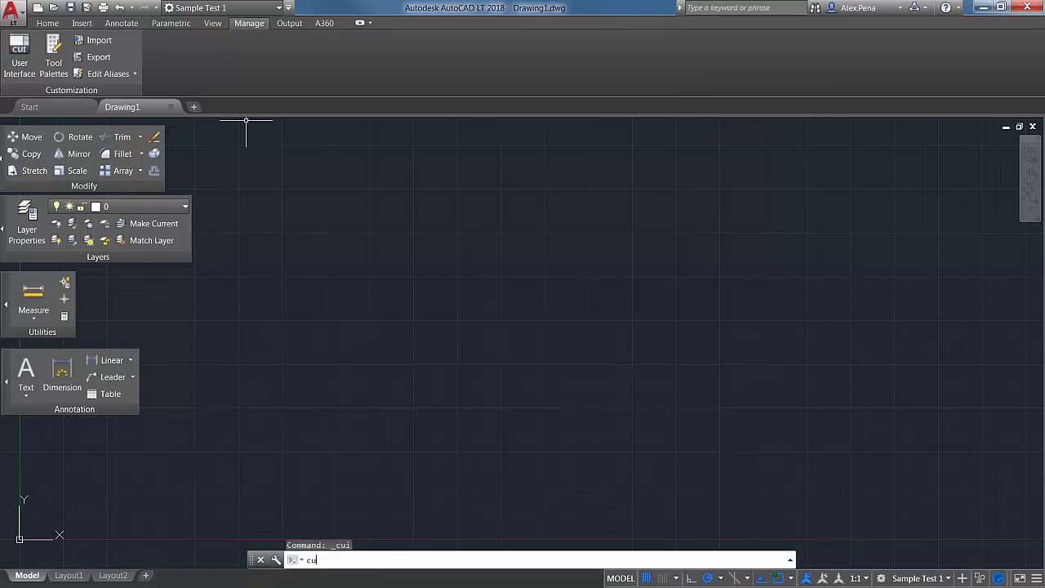
pyautogui.press('Return')
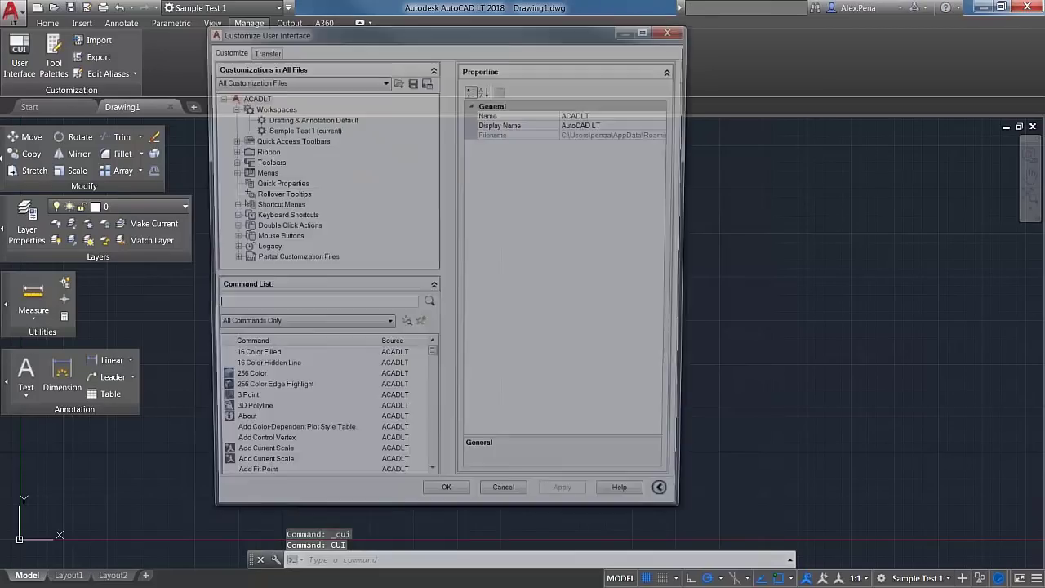
pyautogui.moveTo(693, 523); pyautogui.dragTo(795, 512)
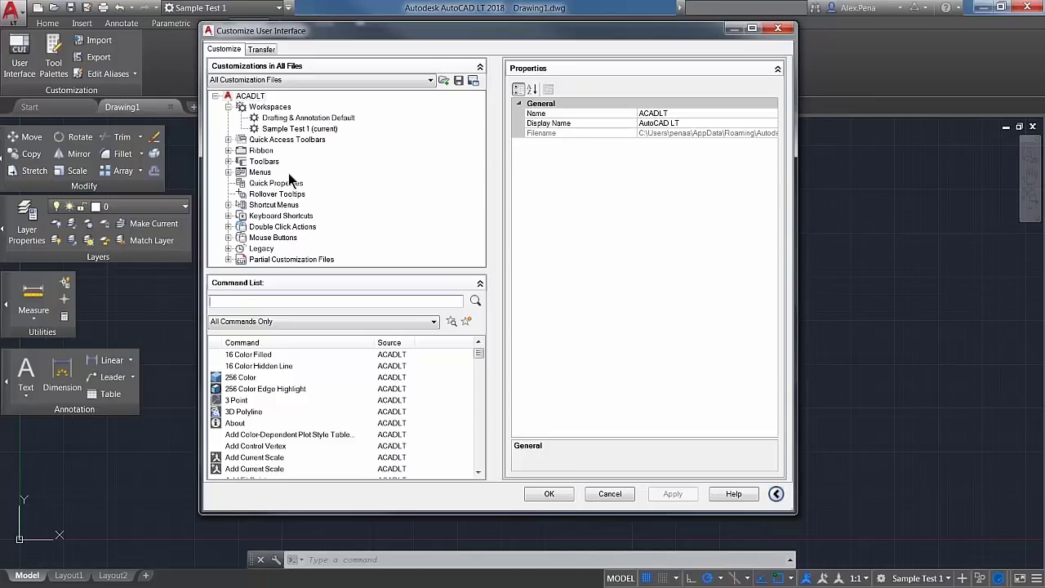
# Examine the properties of the Drafting & Annotation workspace, the 256 Color and 3D Polyline commands, and the ACADLT customization file.
pyautogui.click(297, 118)
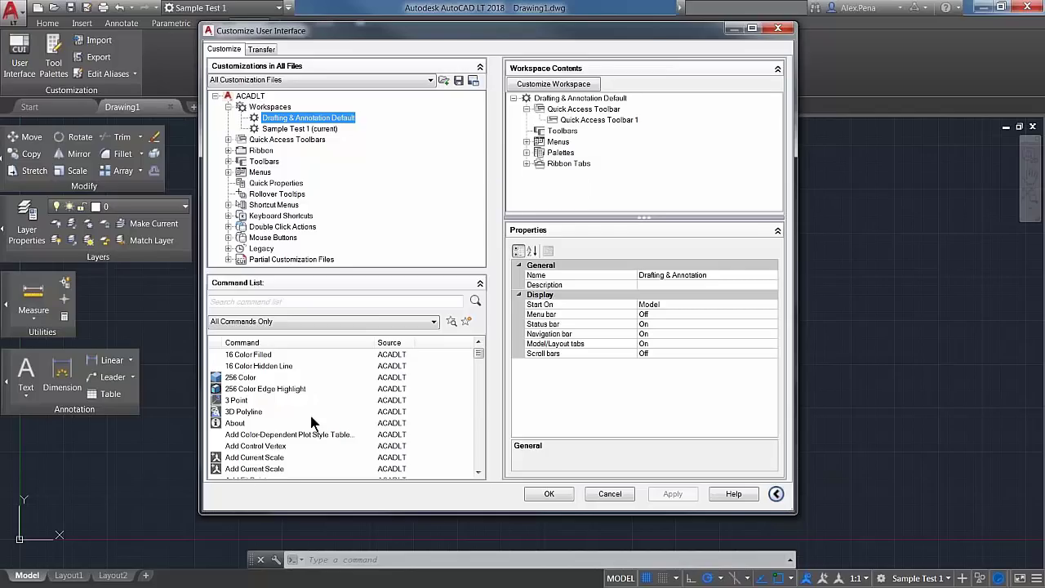
pyautogui.click(277, 301)
pyautogui.click(243, 378)
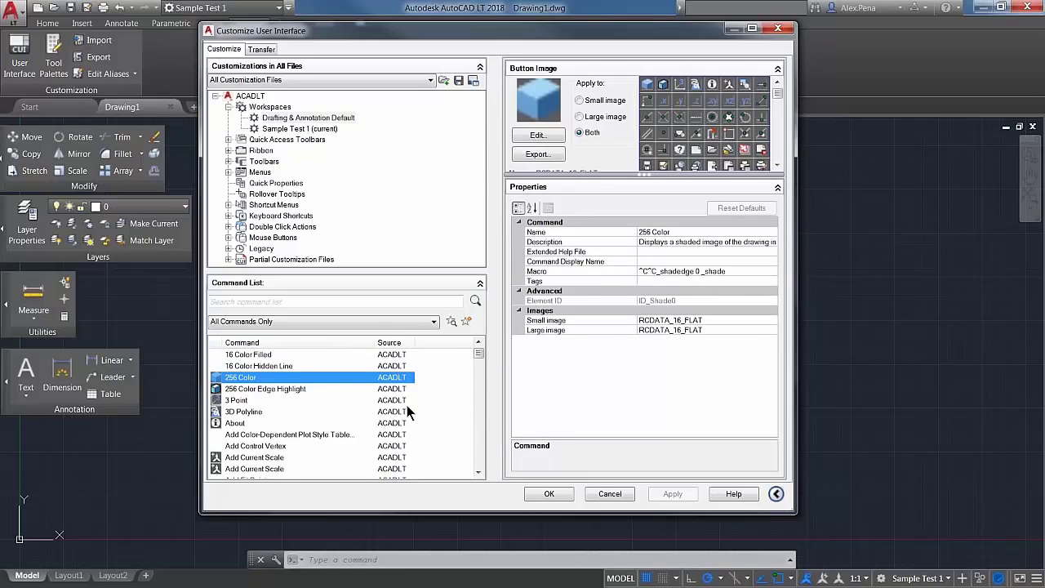
pyautogui.click(247, 413)
pyautogui.click(242, 380)
pyautogui.click(274, 119)
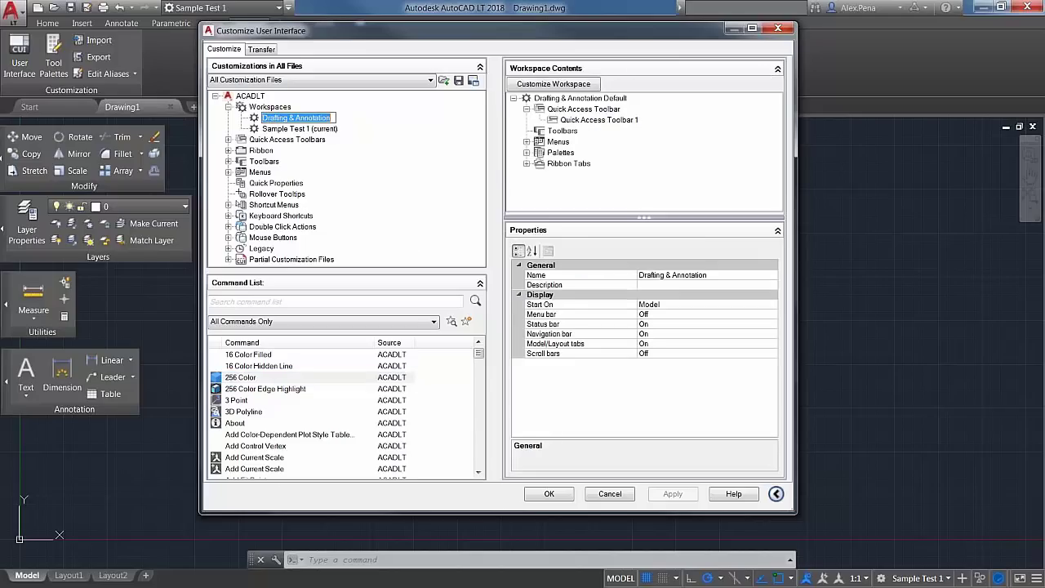
pyautogui.click(249, 96)
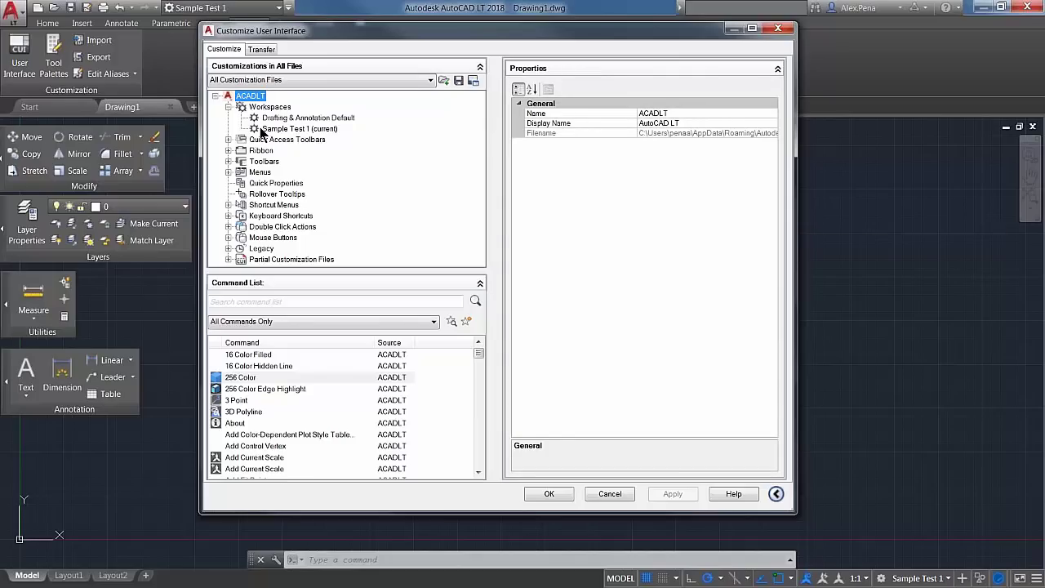
# Create a new workspace named Sample test 2 in the ACADLT customization file.
pyautogui.click(264, 107)
pyautogui.rightClick(268, 110)
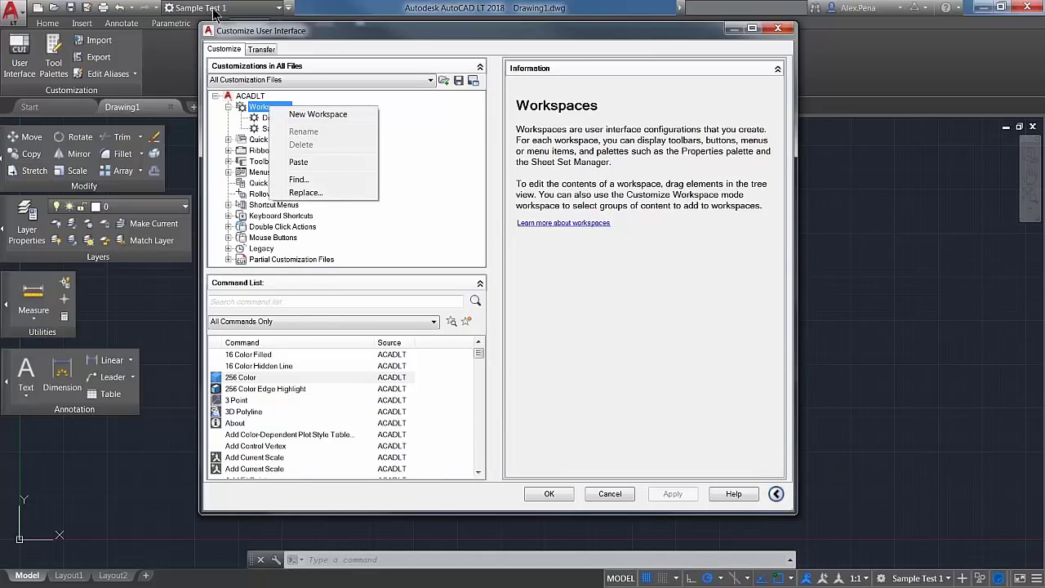
pyautogui.click(331, 114)
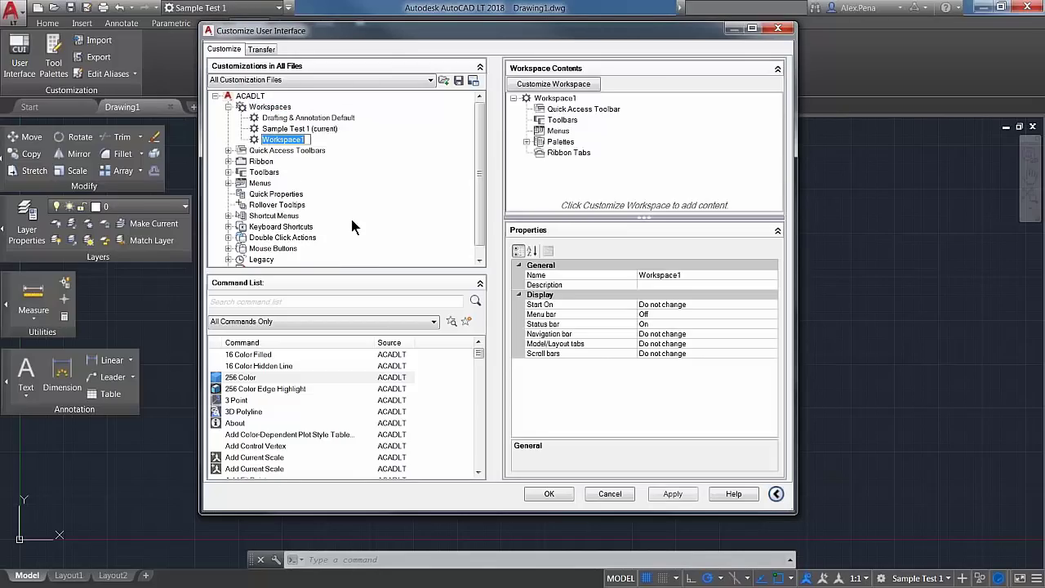
pyautogui.write('S')
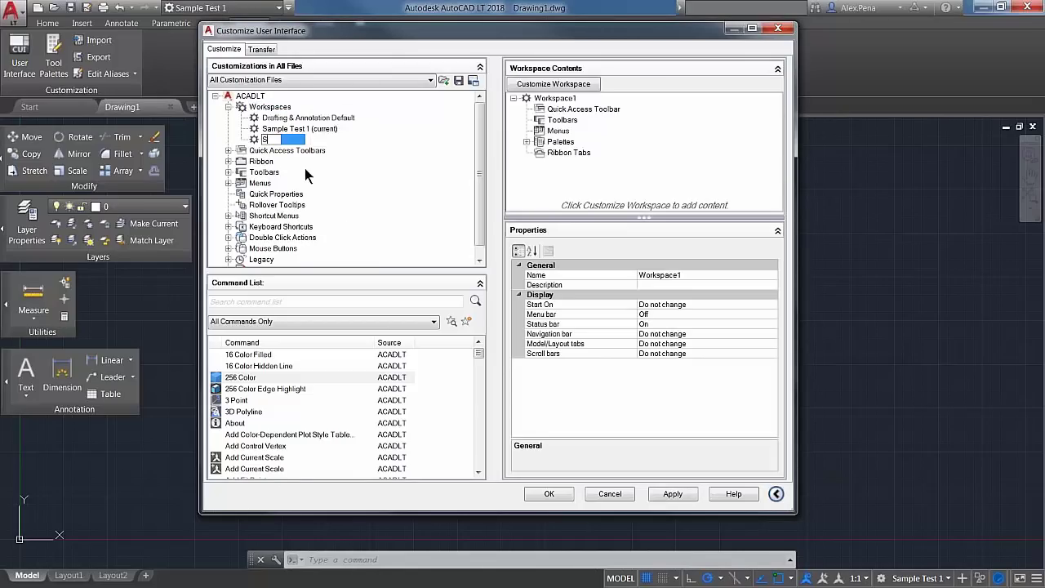
pyautogui.write('ample test 2')
pyautogui.press('Return')
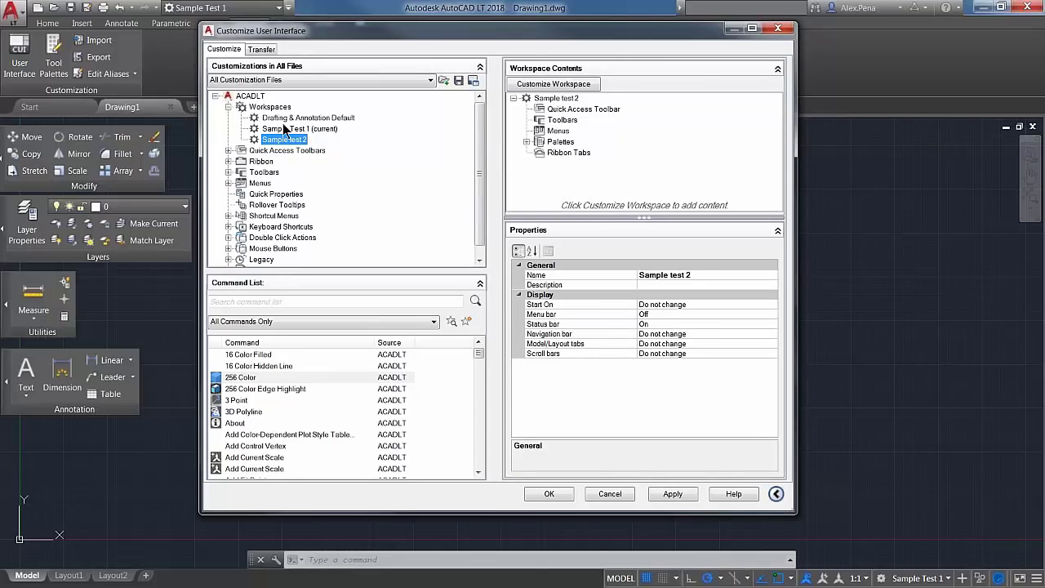
# Examine the menus, palettes and ribbon tabs contained in the Drafting & Annotation workspace.
pyautogui.click(282, 119)
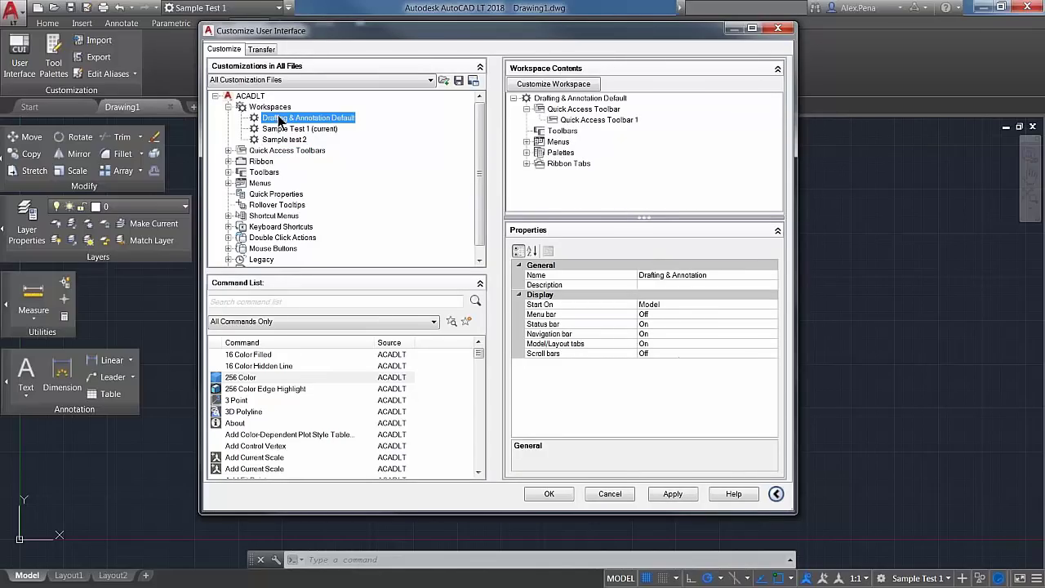
pyautogui.click(526, 142)
pyautogui.scroll(-3, 537, 168)
pyautogui.click(527, 185)
pyautogui.scroll(-3, 528, 190)
pyautogui.click(526, 196)
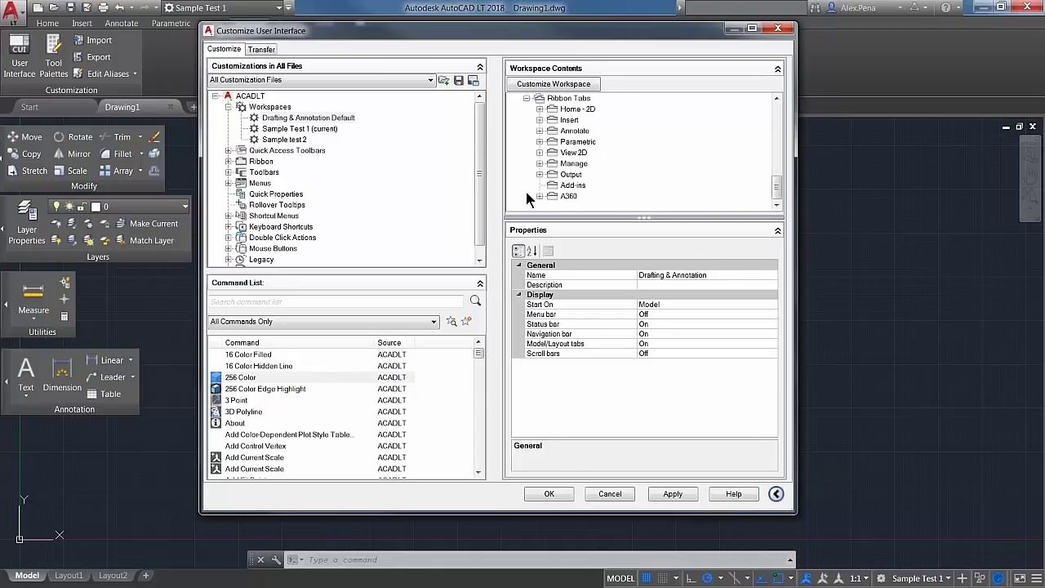
pyautogui.scroll(2, 539, 188)
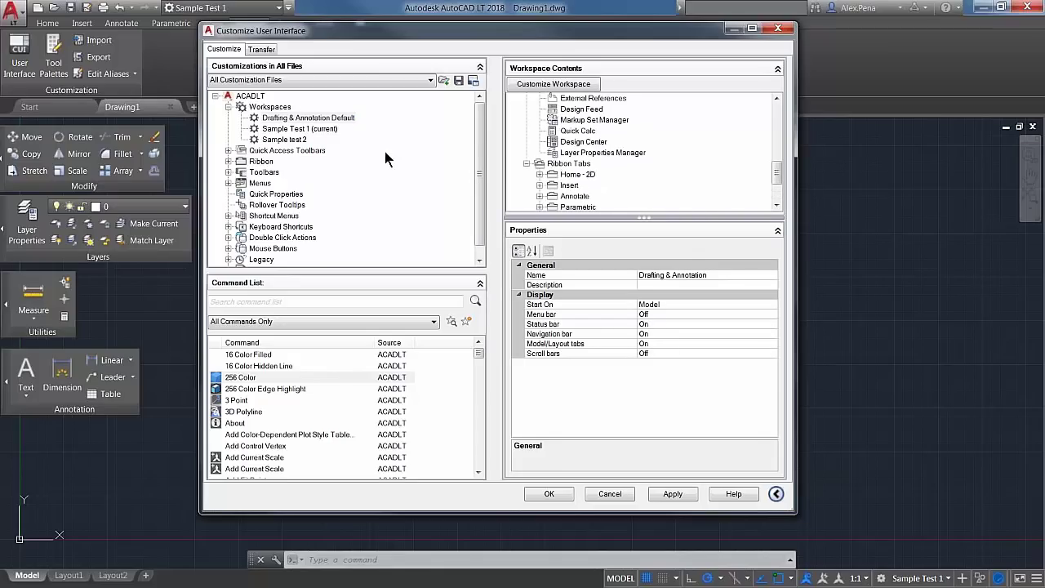
# Examine the contents of the Sample test 2 workspace, including its palettes.
pyautogui.click(284, 140)
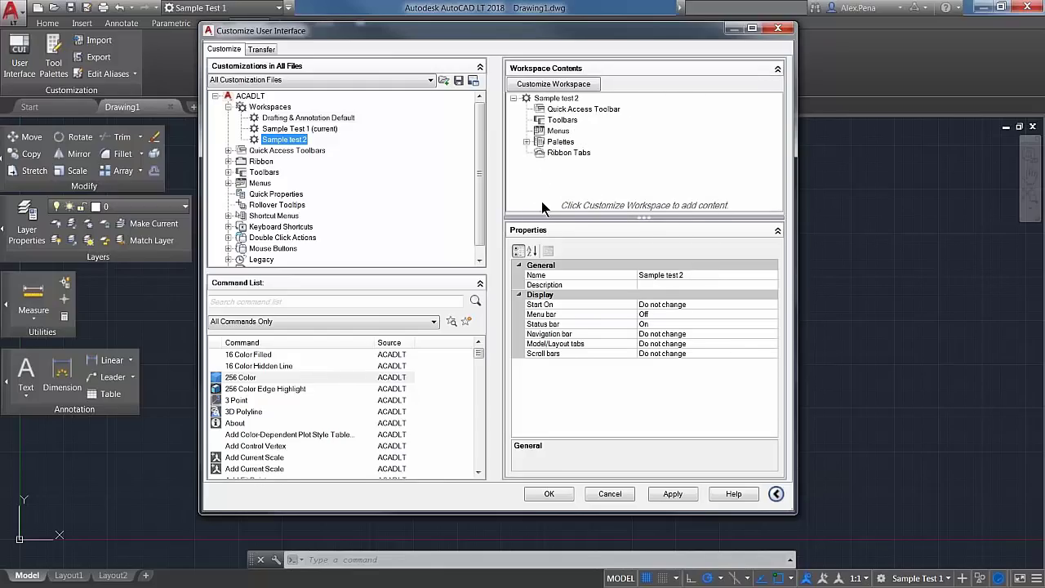
pyautogui.click(527, 142)
pyautogui.scroll(2, 558, 191)
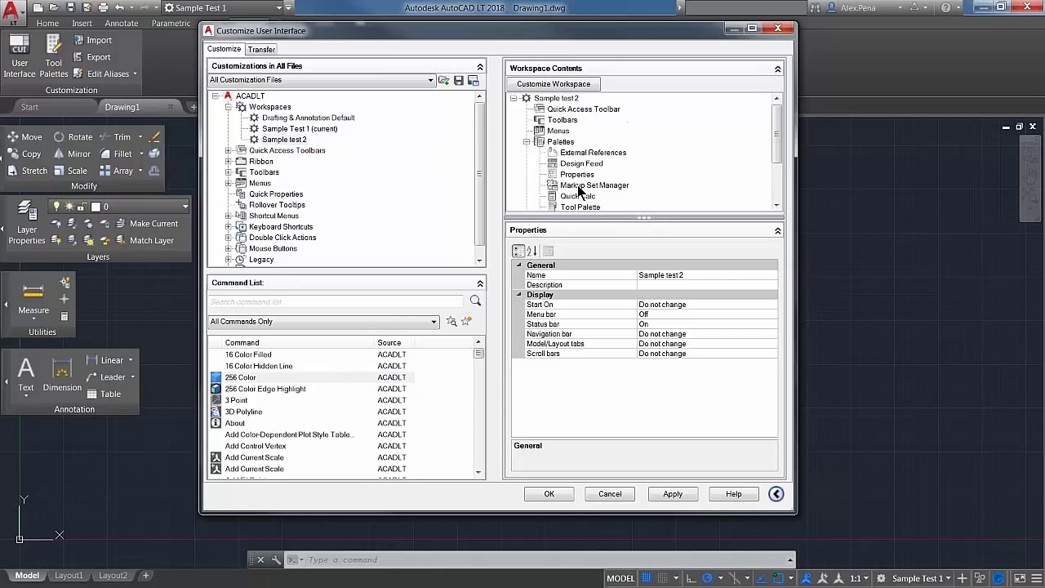
pyautogui.click(526, 142)
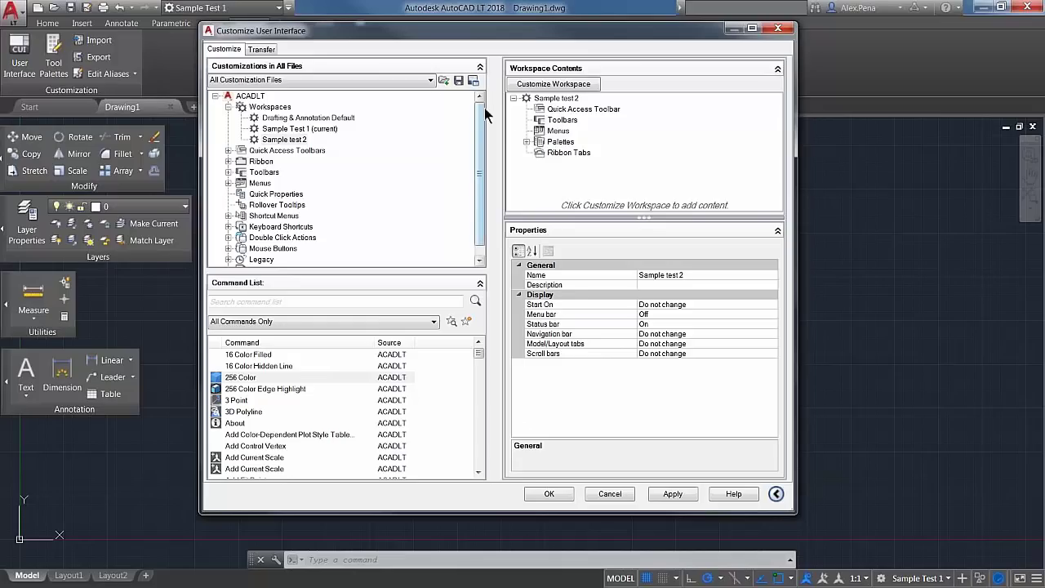
# Start customizing the contents of the Sample test 2 workspace and list the individual menus available for it.
pyautogui.click(262, 138)
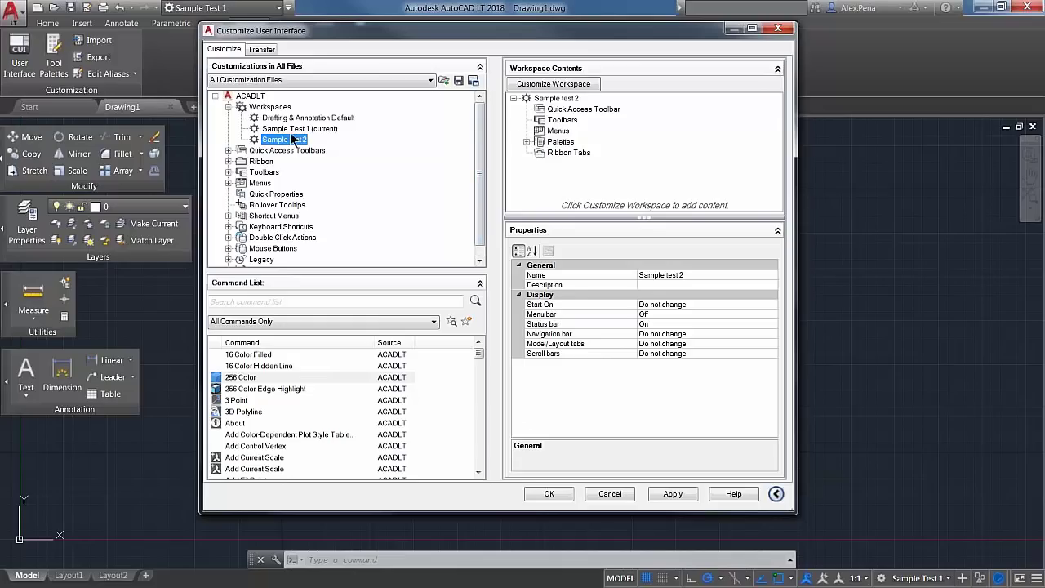
pyautogui.click(596, 84)
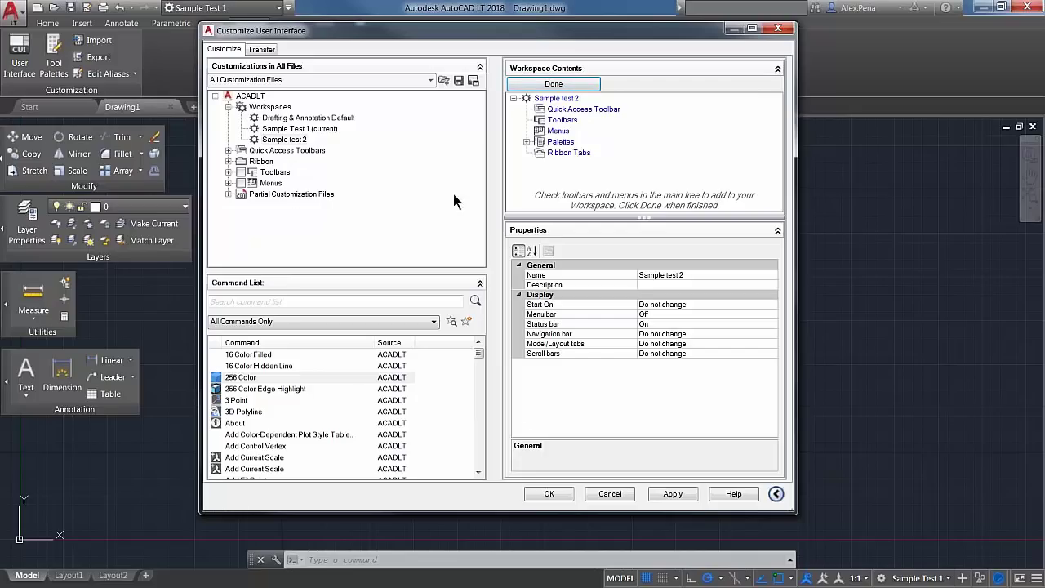
pyautogui.click(229, 183)
pyautogui.scroll(-2, 227, 196)
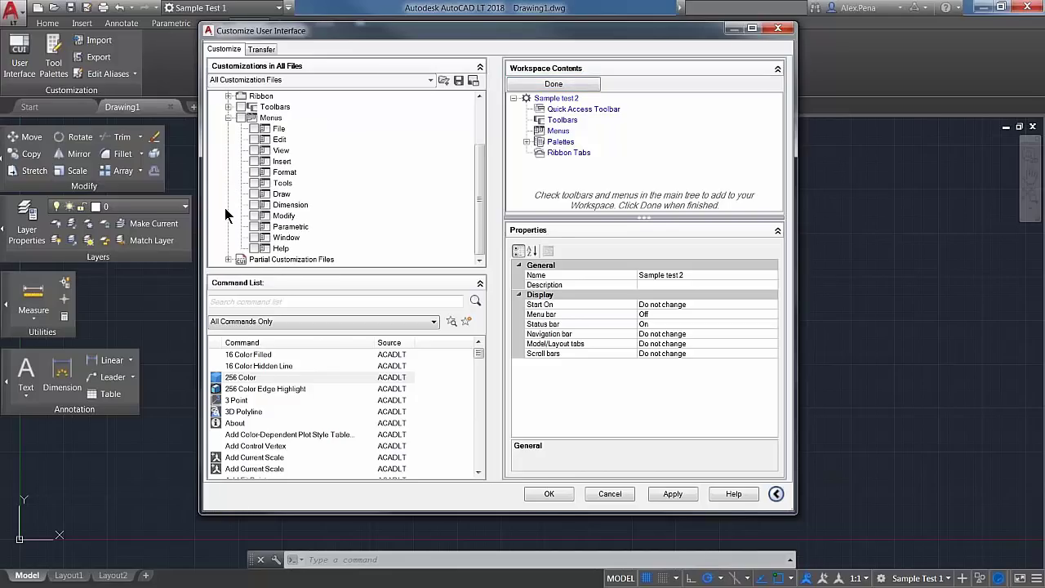
pyautogui.click(254, 128)
pyautogui.click(254, 129)
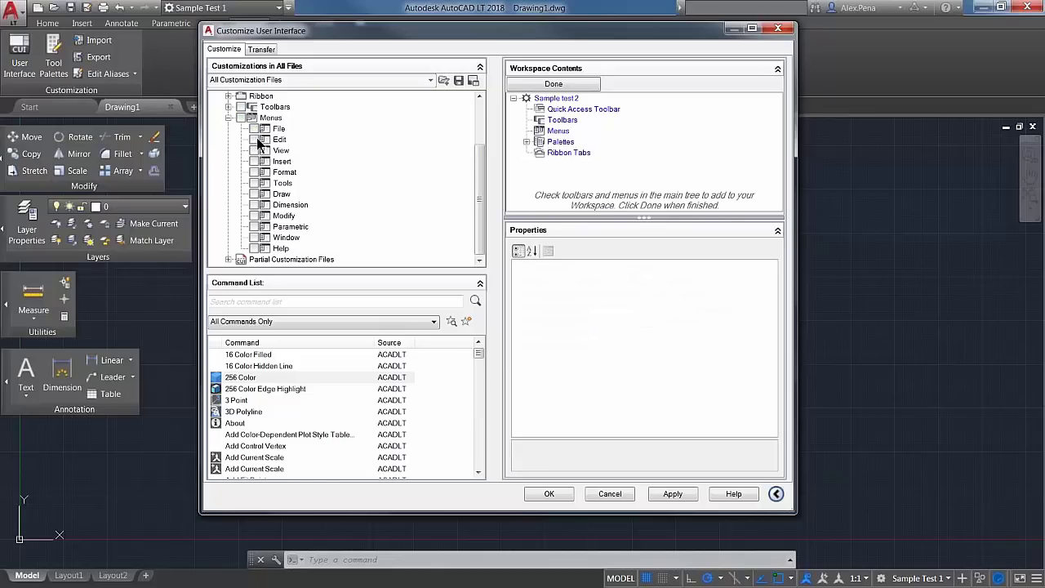
# Expand the available toolbars and ribbon tabs and look through the ribbon tabs offered for the workspace.
pyautogui.click(228, 107)
pyautogui.scroll(2, 239, 146)
pyautogui.click(229, 150)
pyautogui.scroll(-1, 250, 204)
pyautogui.click(241, 97)
pyautogui.scroll(-2, 294, 204)
pyautogui.scroll(-5, 298, 220)
pyautogui.scroll(-1, 296, 199)
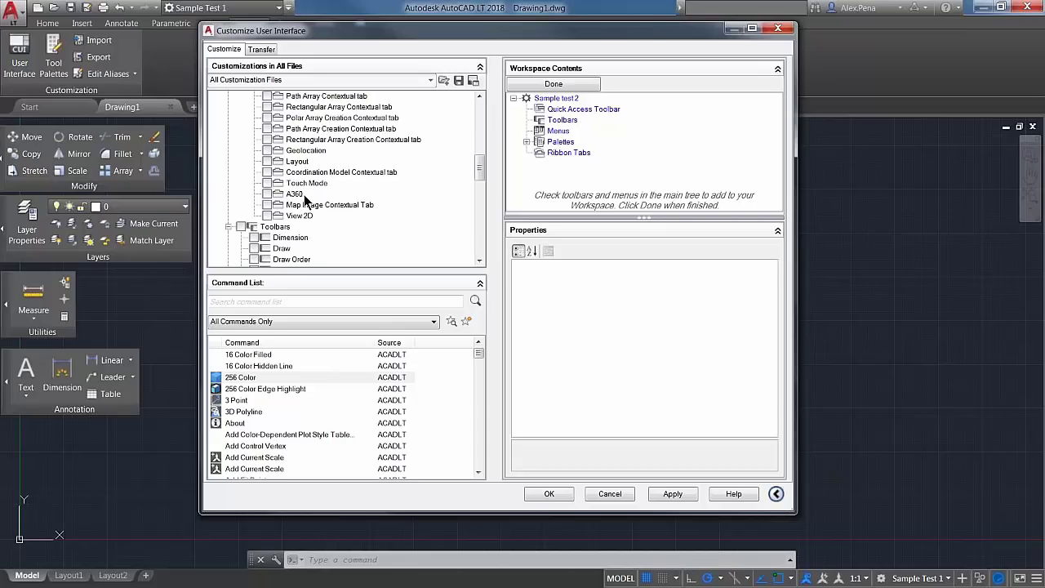
# Add the Layouts, Viewports and Find Text toolbars to the Sample test 2 workspace.
pyautogui.scroll(-2, 282, 217)
pyautogui.scroll(-2, 282, 218)
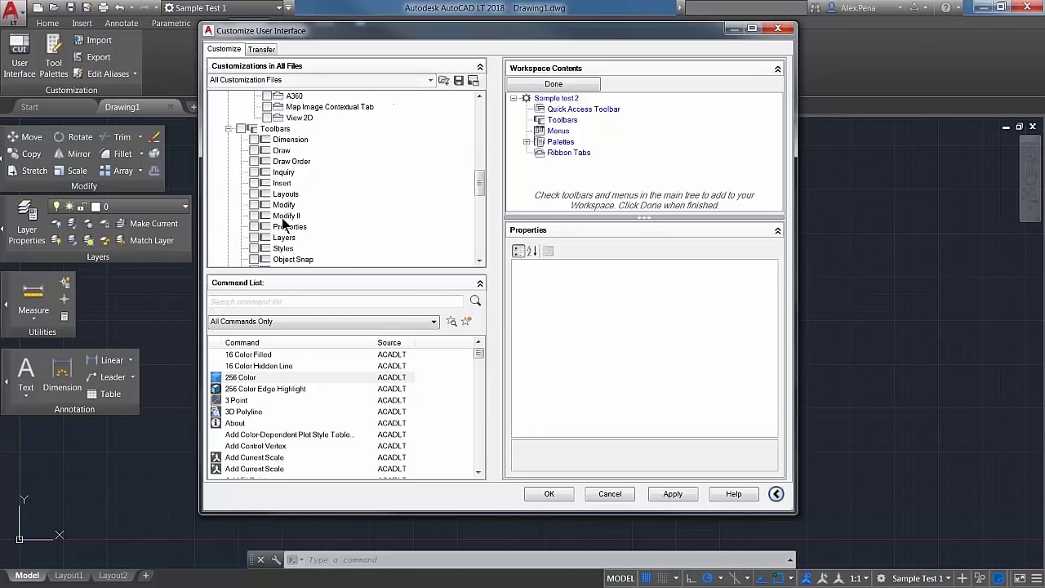
pyautogui.click(254, 161)
pyautogui.scroll(-3, 247, 196)
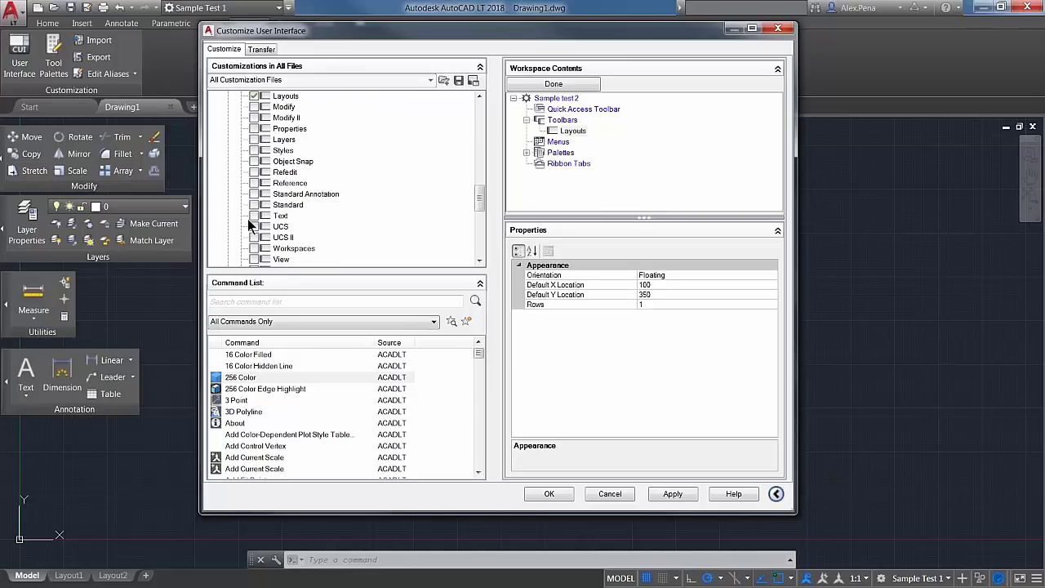
pyautogui.scroll(-1, 248, 200)
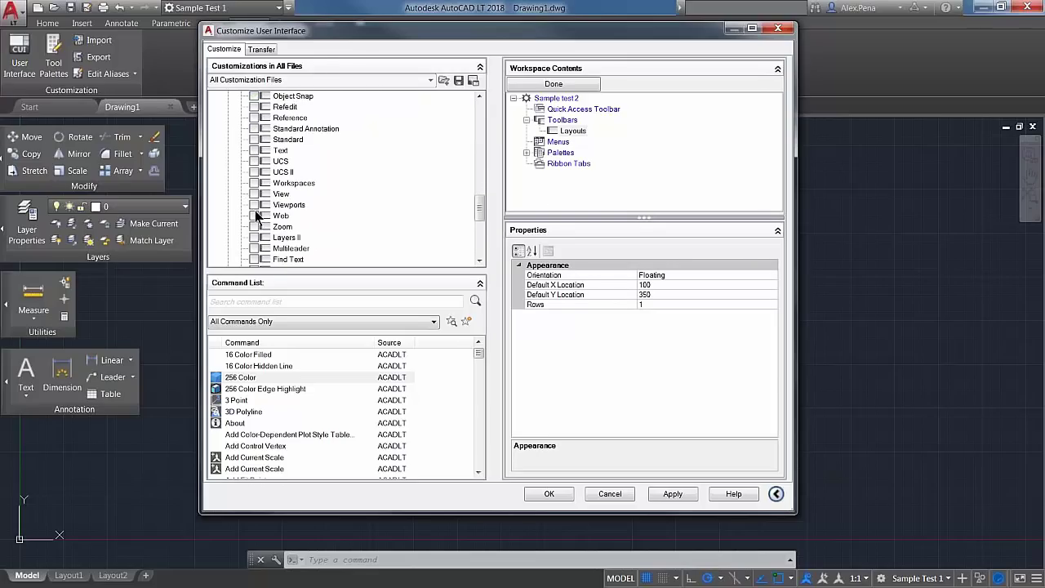
pyautogui.click(254, 204)
pyautogui.scroll(-2, 253, 210)
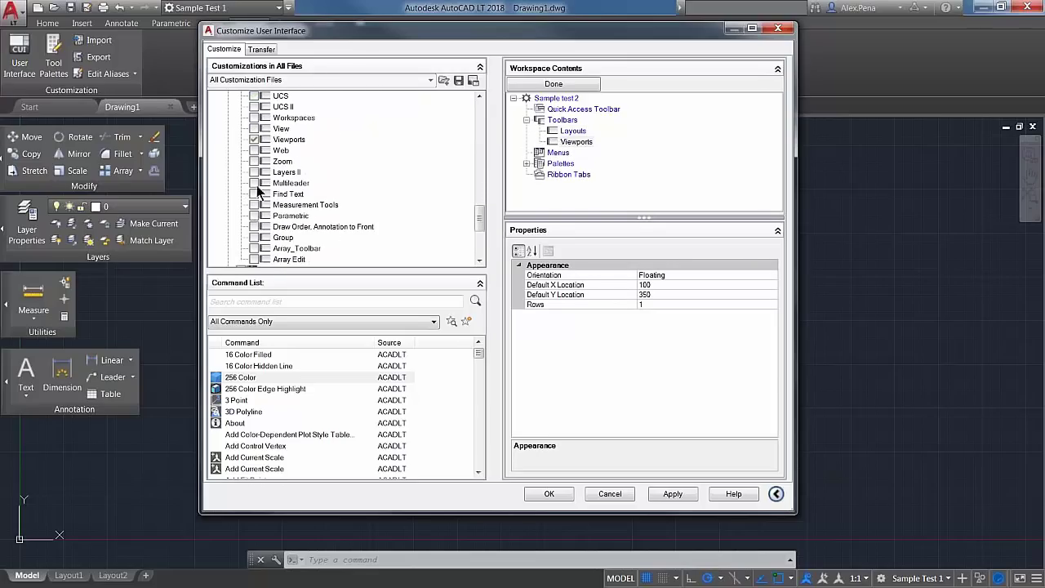
pyautogui.click(254, 193)
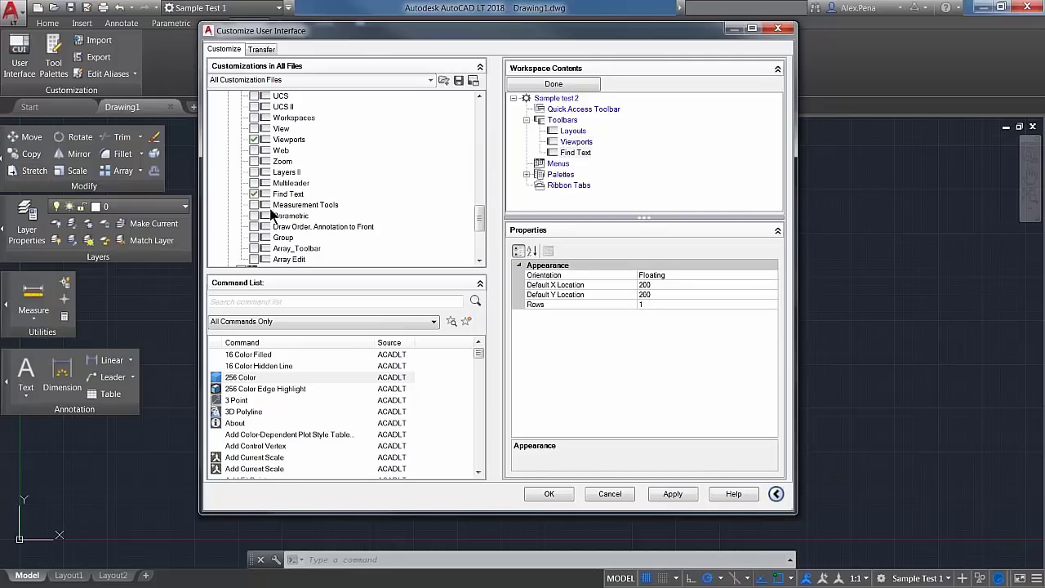
# Collapse the toolbar list and add the File, Edit and View menus to the Sample test 2 workspace.
pyautogui.scroll(2, 278, 209)
pyautogui.scroll(5, 279, 209)
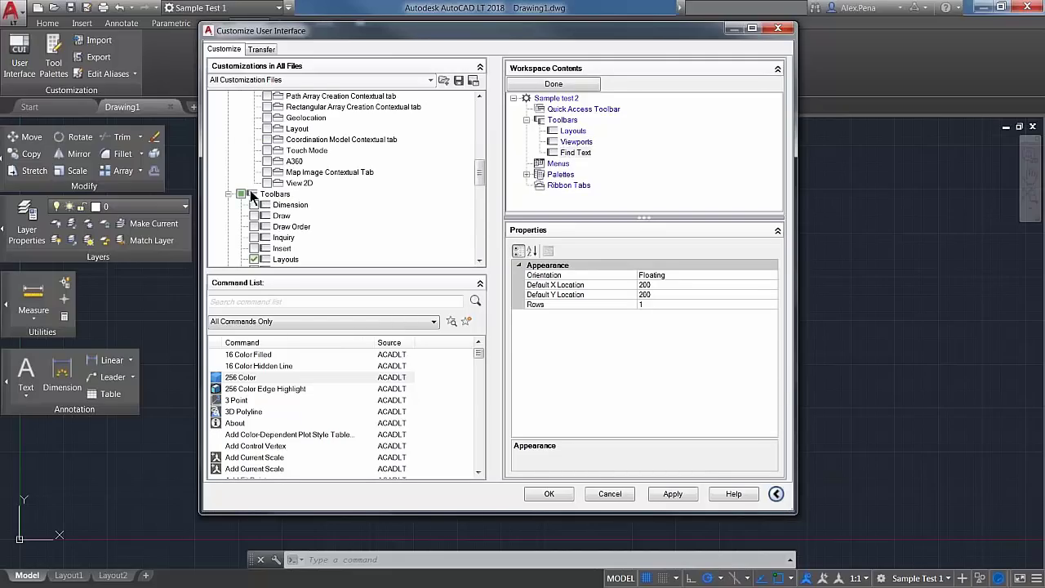
pyautogui.click(230, 195)
pyautogui.scroll(-2, 265, 206)
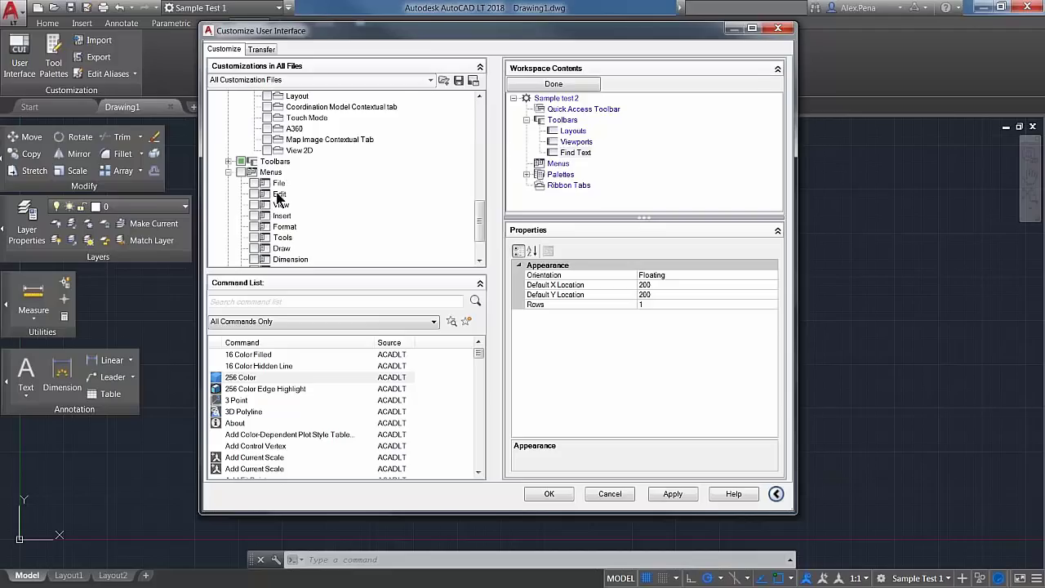
pyautogui.scroll(-1, 278, 207)
pyautogui.click(253, 129)
pyautogui.click(254, 139)
pyautogui.click(254, 150)
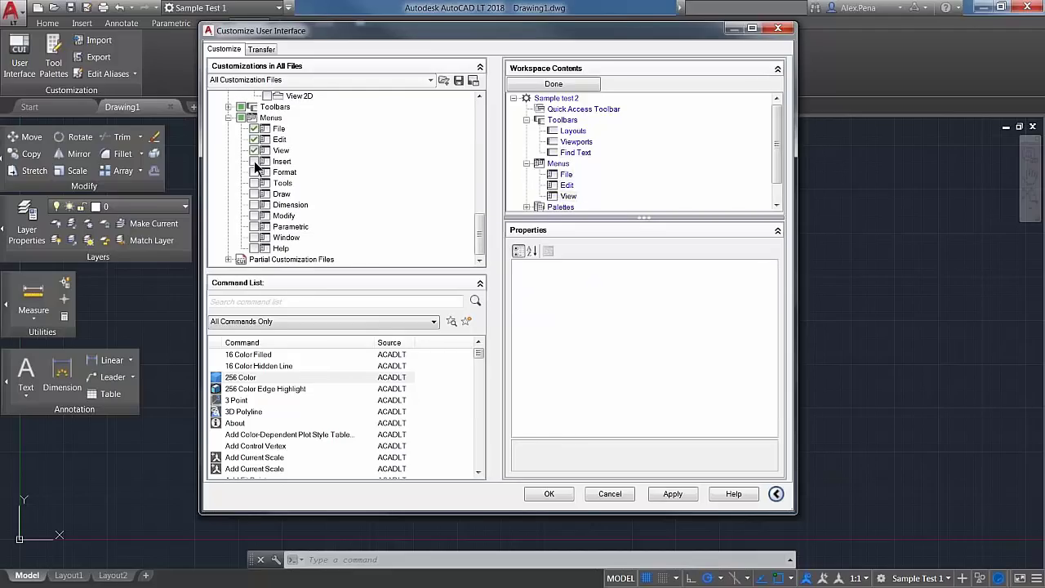
# Add the PDF Underlay and Image contextual ribbon tabs to the Sample test 2 workspace, and collapse the menu and tab lists.
pyautogui.click(229, 118)
pyautogui.scroll(1, 256, 208)
pyautogui.scroll(3, 263, 220)
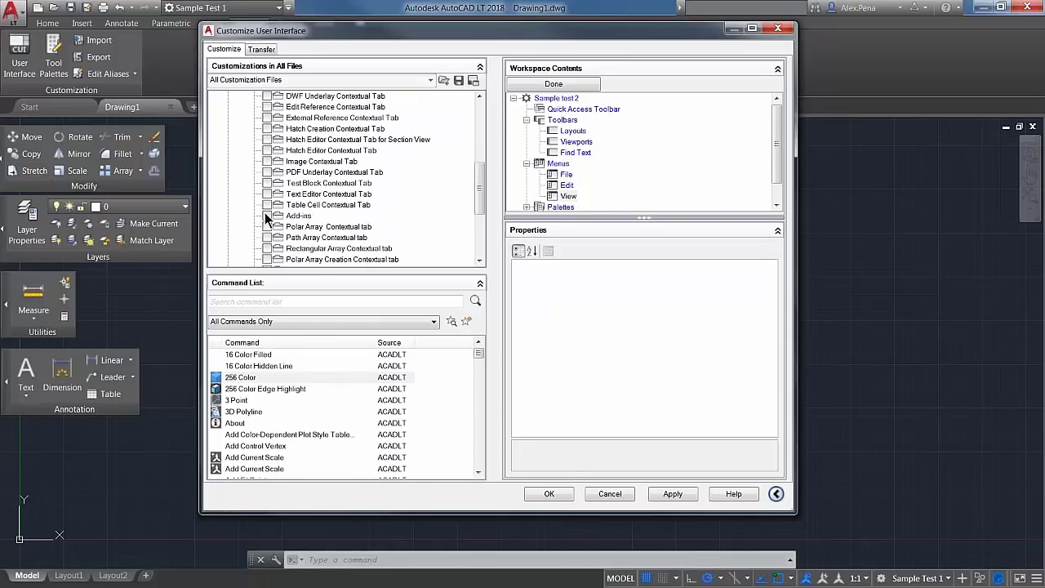
pyautogui.click(266, 172)
pyautogui.click(266, 161)
pyautogui.scroll(6, 250, 221)
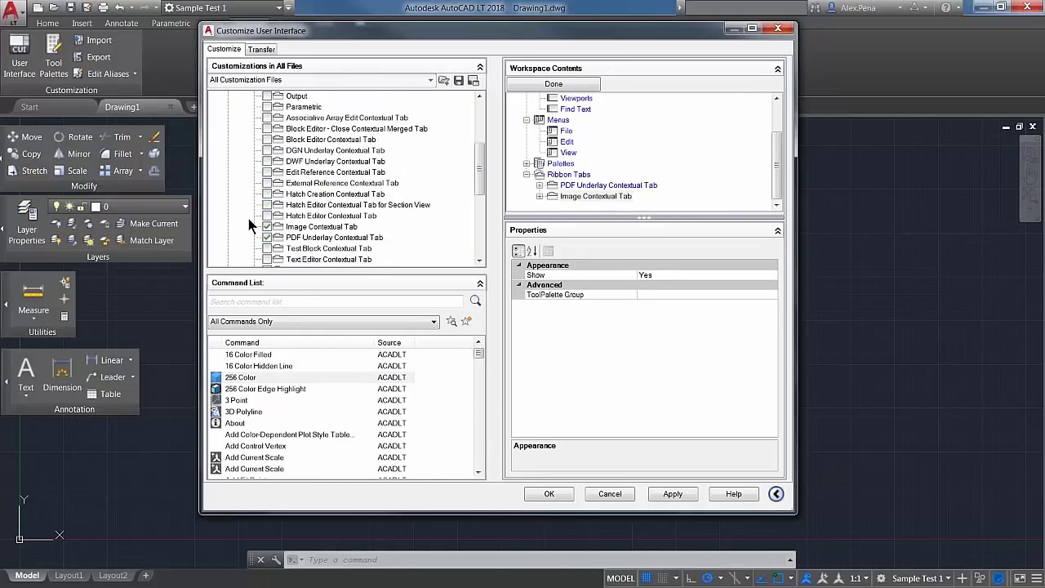
pyautogui.click(240, 170)
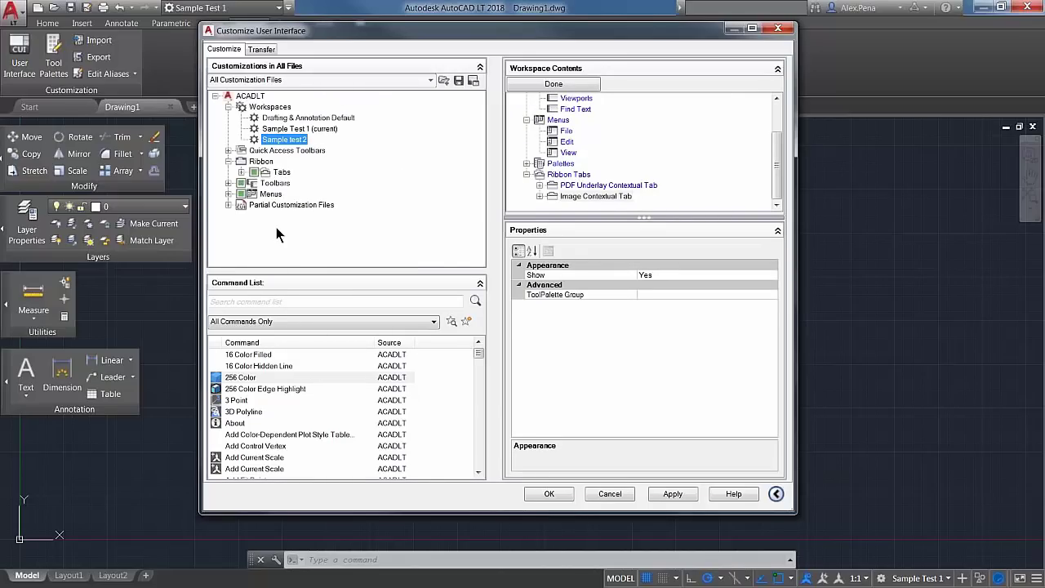
# Review the chosen contents of Sample test 2, then finish customizing it and save the changes, closing the editor.
pyautogui.moveTo(772, 141); pyautogui.dragTo(771, 117)
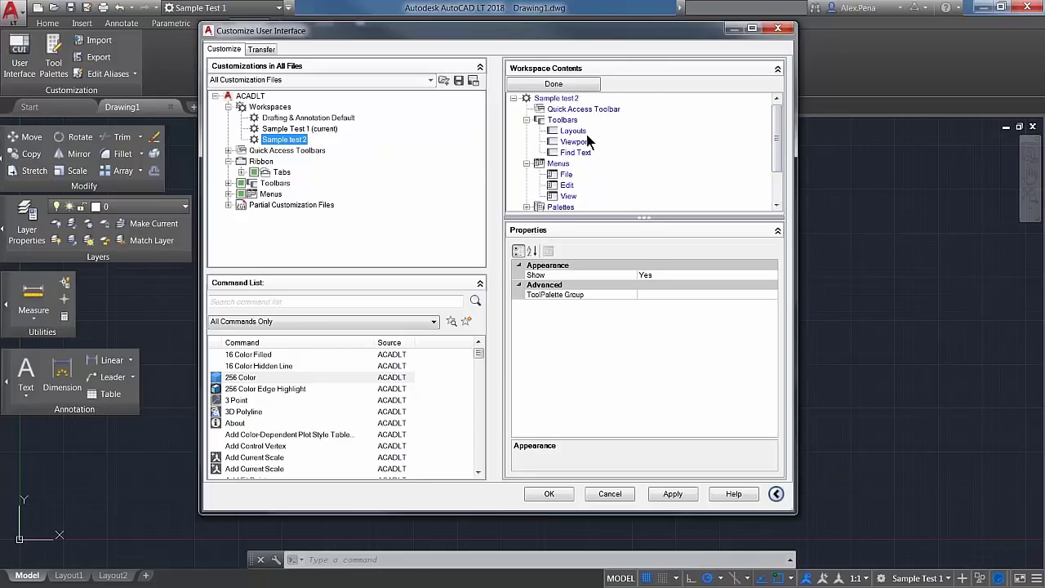
pyautogui.moveTo(773, 136); pyautogui.dragTo(770, 167)
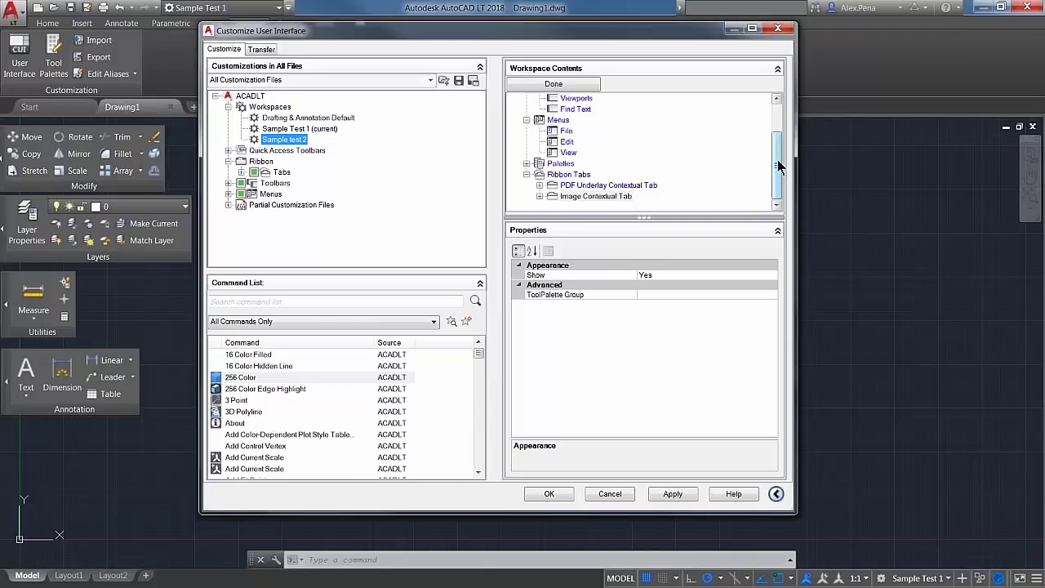
pyautogui.moveTo(779, 170); pyautogui.dragTo(776, 145)
pyautogui.scroll(1, 691, 144)
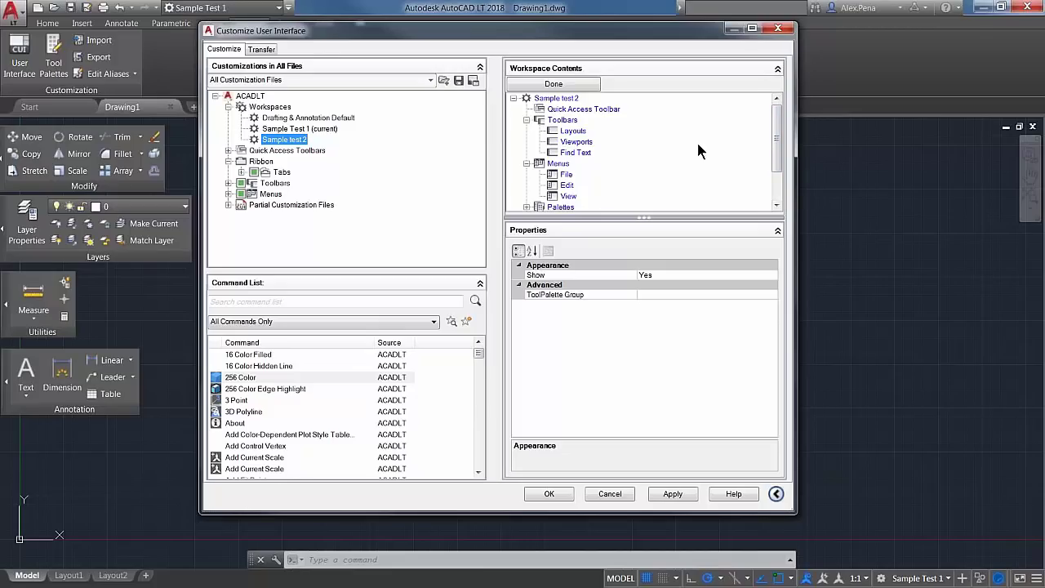
pyautogui.click(565, 84)
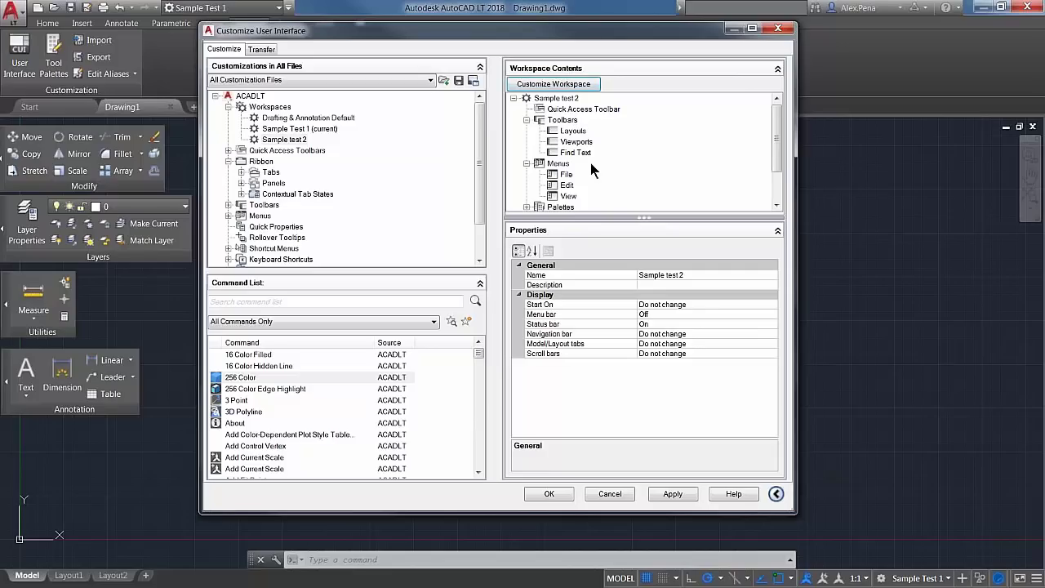
pyautogui.moveTo(777, 140); pyautogui.dragTo(745, 117)
pyautogui.click(671, 493)
pyautogui.click(545, 495)
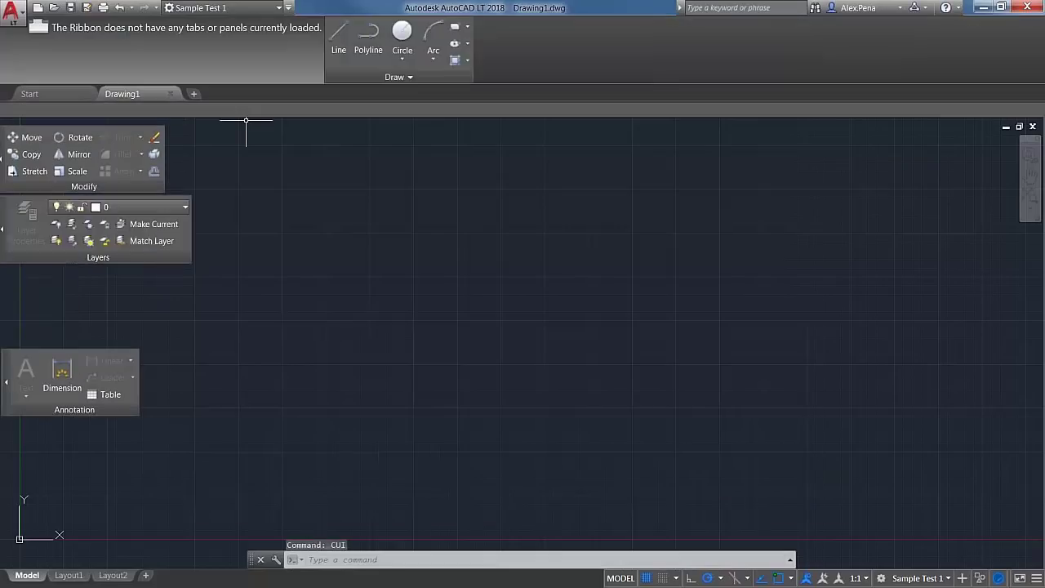
# Make Sample test 2 the current workspace and show the Workspace control in its Quick Access Toolbar.
pyautogui.click(278, 7)
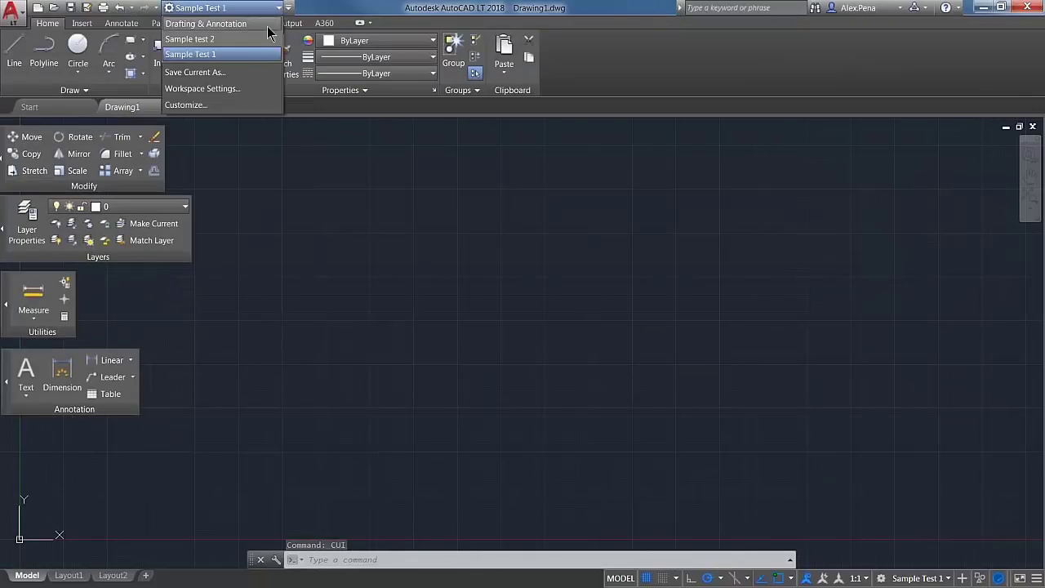
pyautogui.click(214, 39)
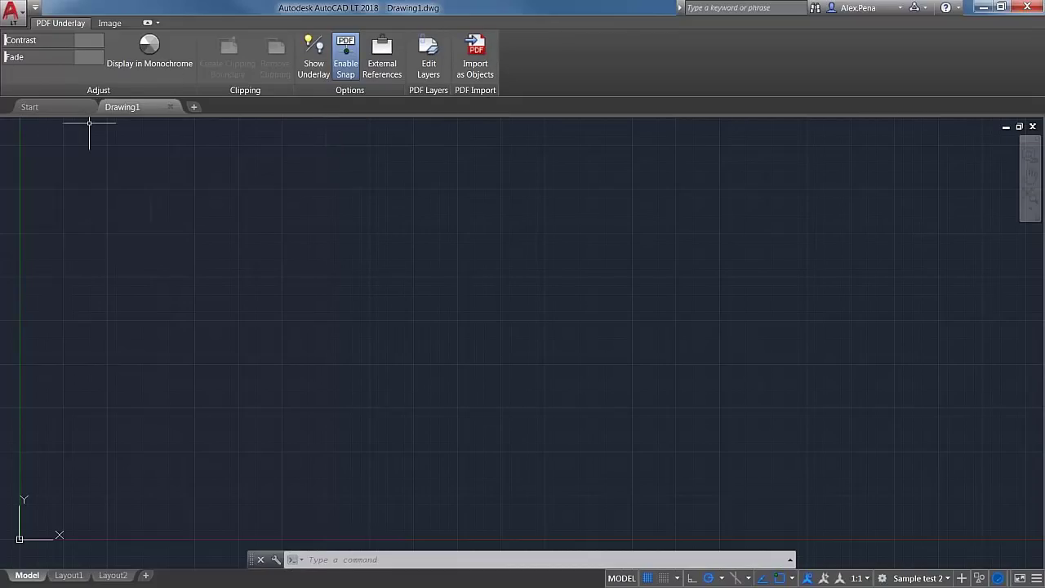
pyautogui.click(36, 8)
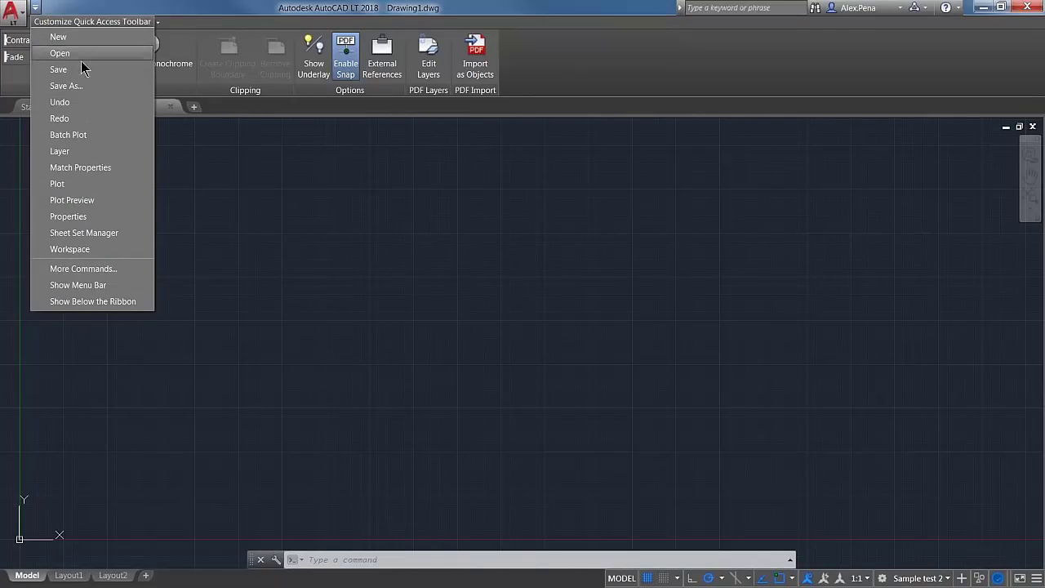
pyautogui.click(99, 249)
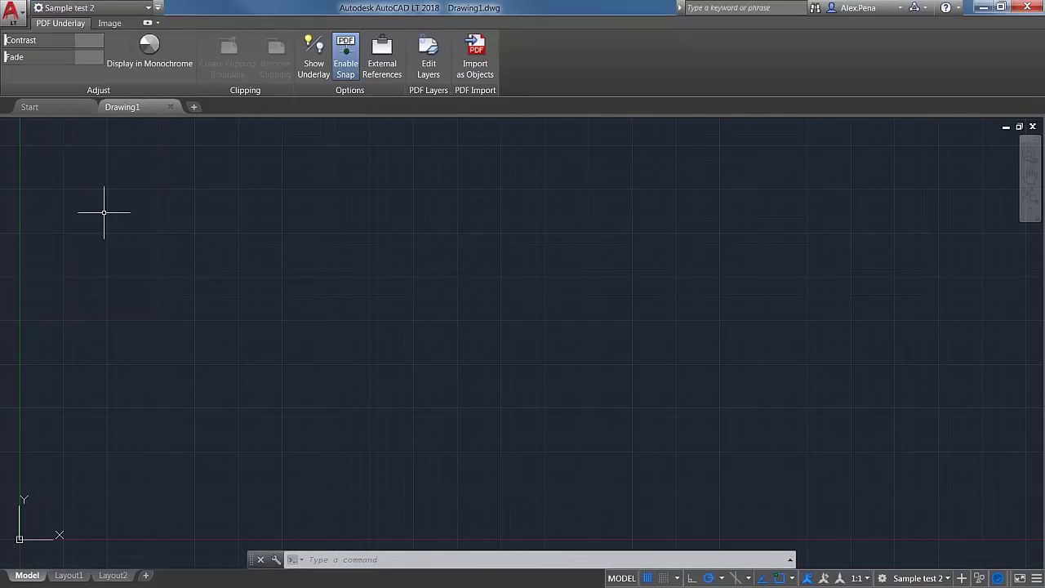
# Switch to the Drafting & Annotation workspace and reopen the Customize User Interface editor with the CUI command.
pyautogui.click(147, 10)
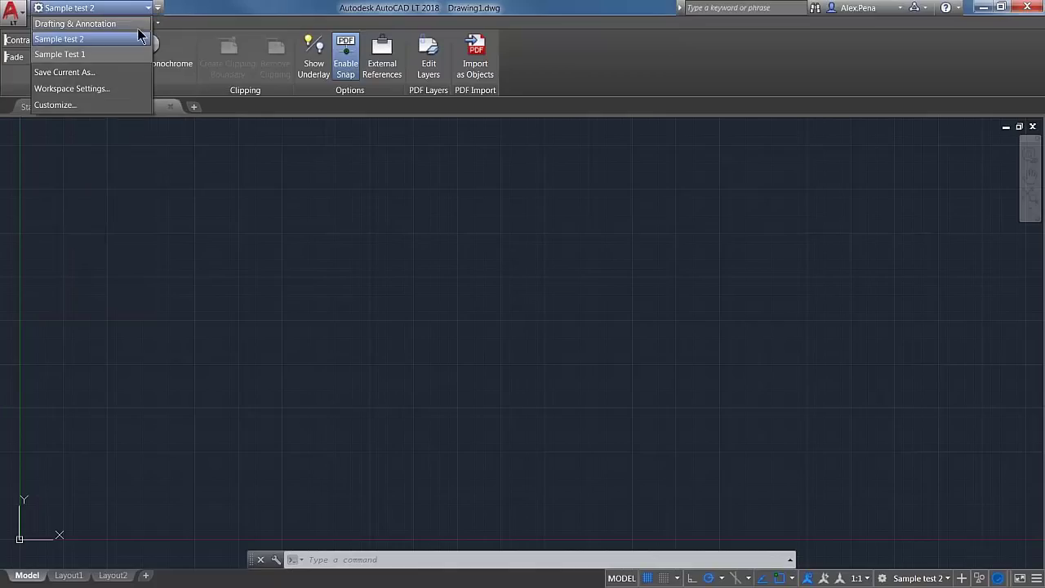
pyautogui.click(116, 24)
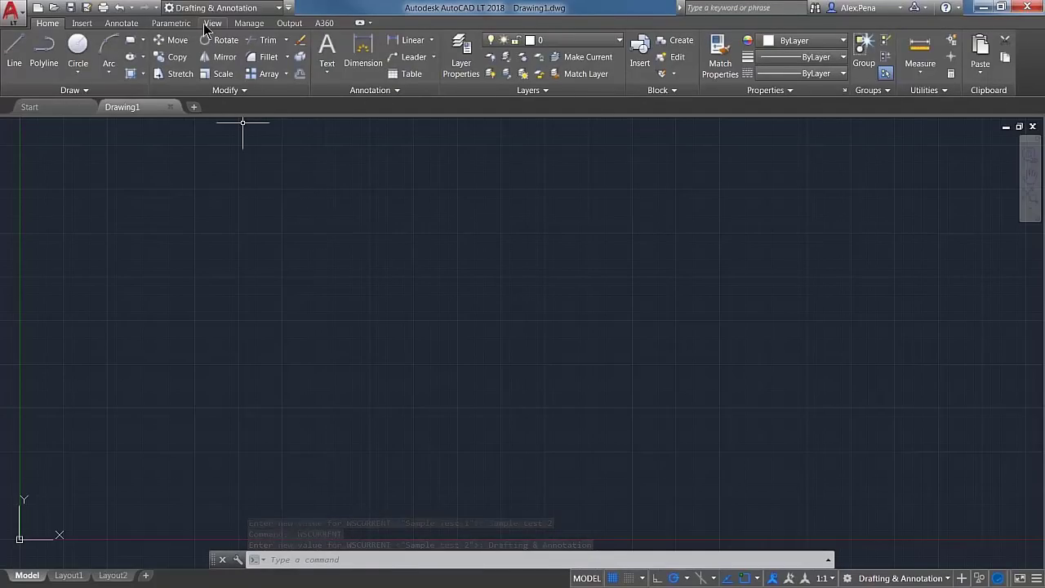
pyautogui.click(233, 7)
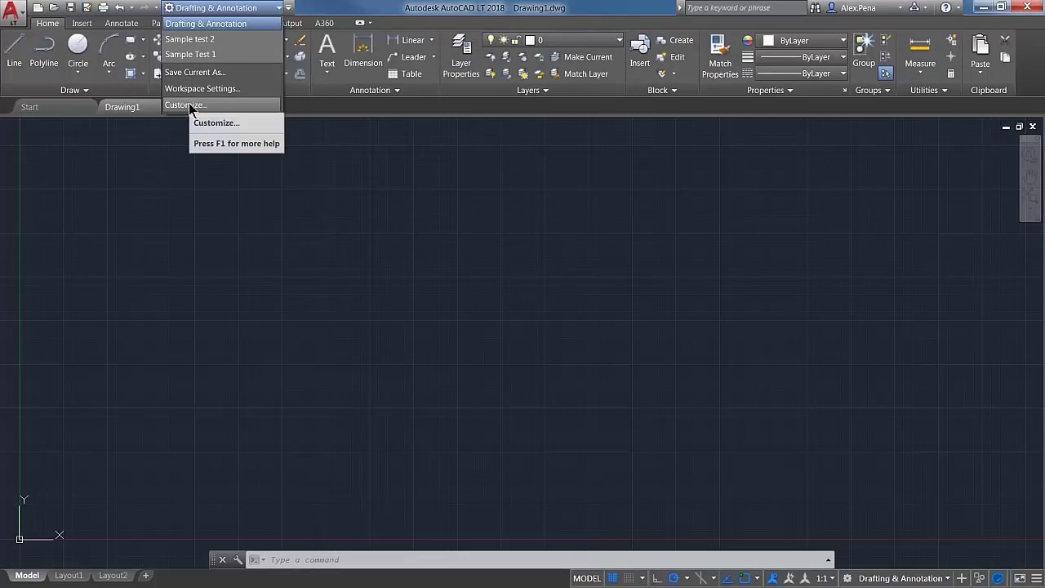
pyautogui.click(229, 192)
pyautogui.write('cui')
pyautogui.press('Return')
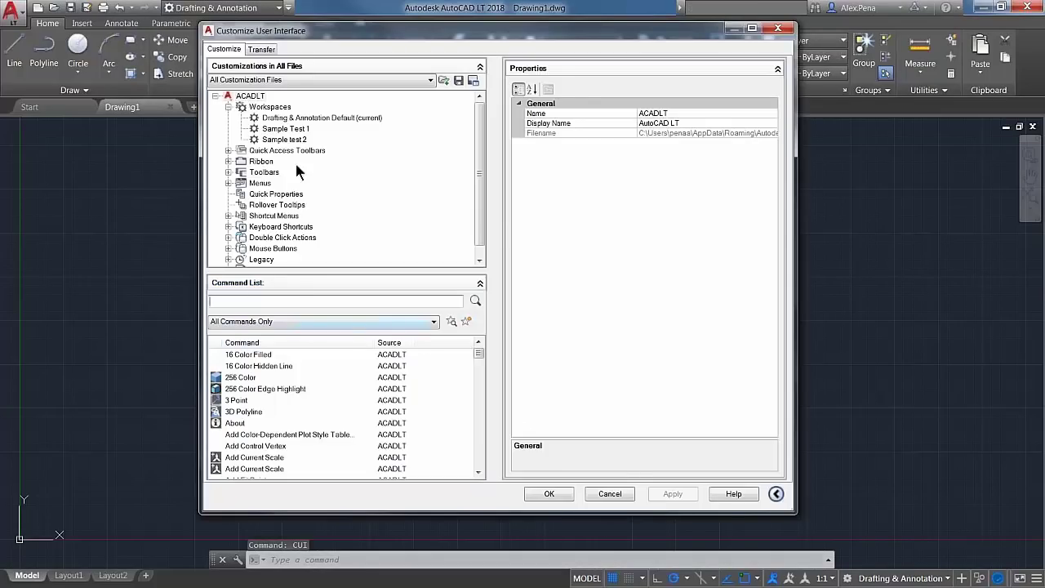
# List the palettes of the Drafting & Annotation Default workspace and display the settings of the Properties palette.
pyautogui.click(277, 118)
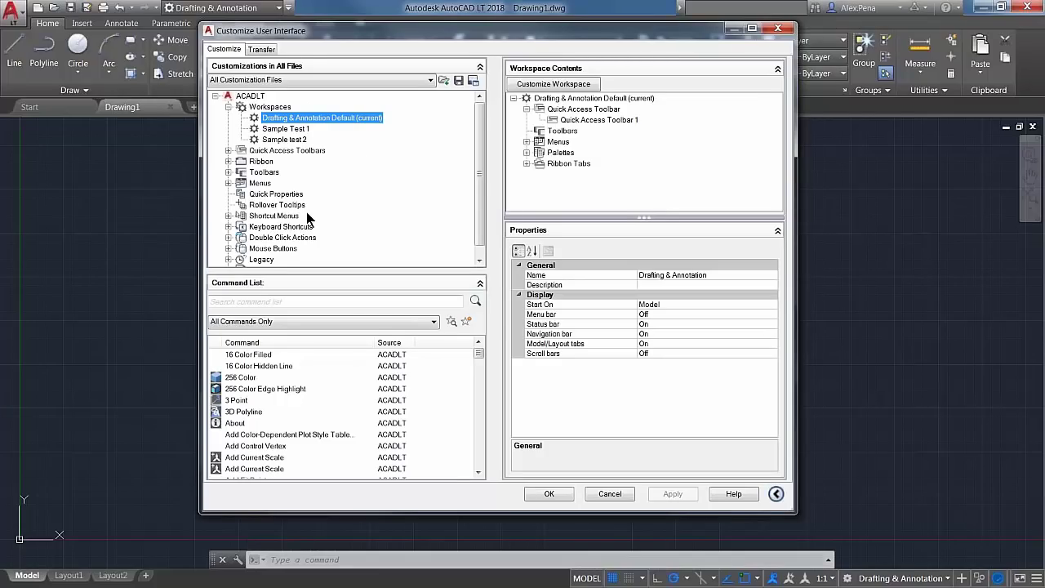
pyautogui.click(526, 152)
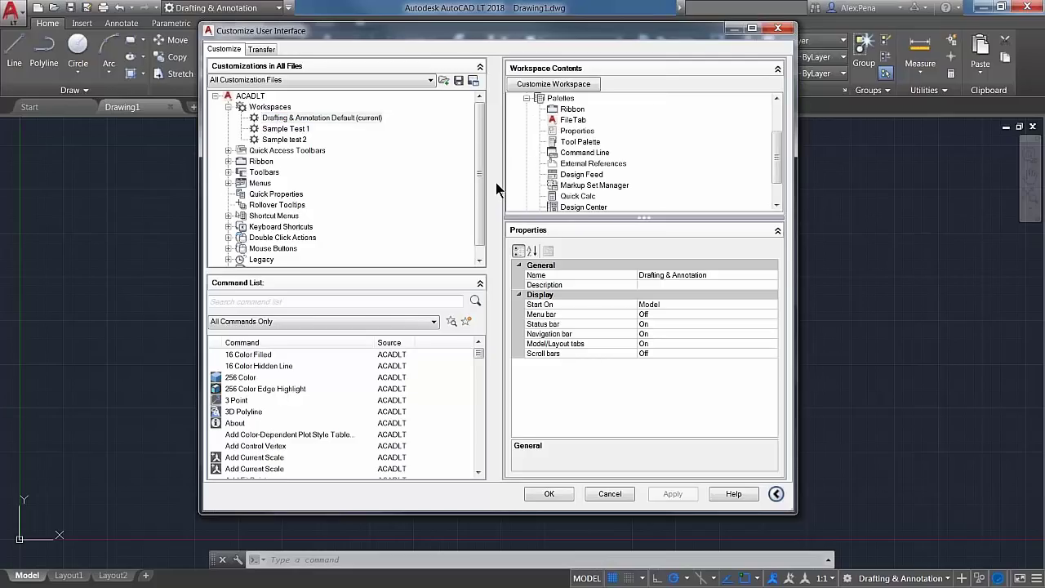
pyautogui.scroll(1, 539, 202)
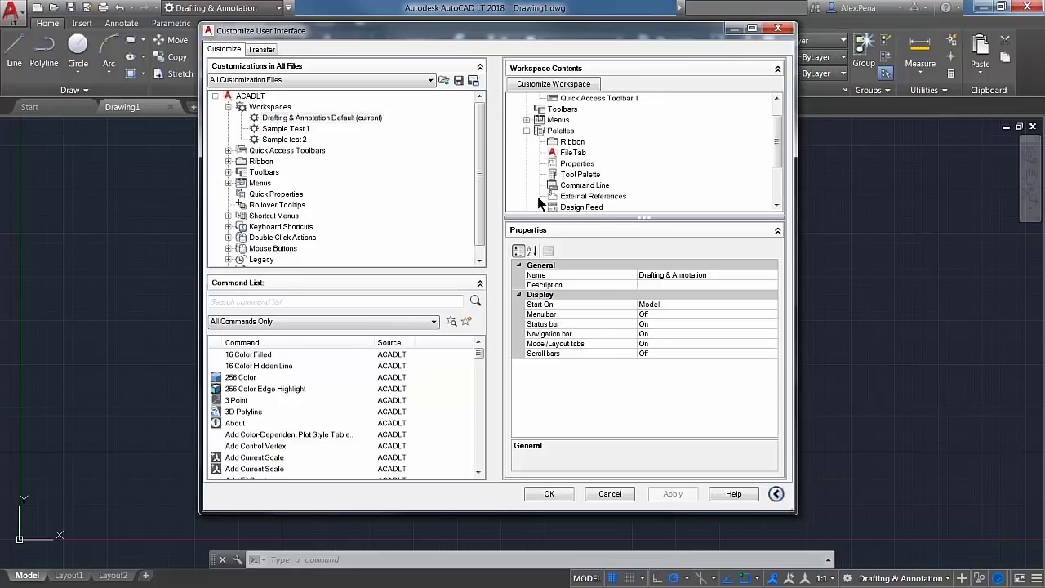
pyautogui.click(558, 130)
pyautogui.scroll(-1, 552, 203)
pyautogui.scroll(-1, 552, 202)
pyautogui.scroll(1, 572, 191)
pyautogui.click(579, 132)
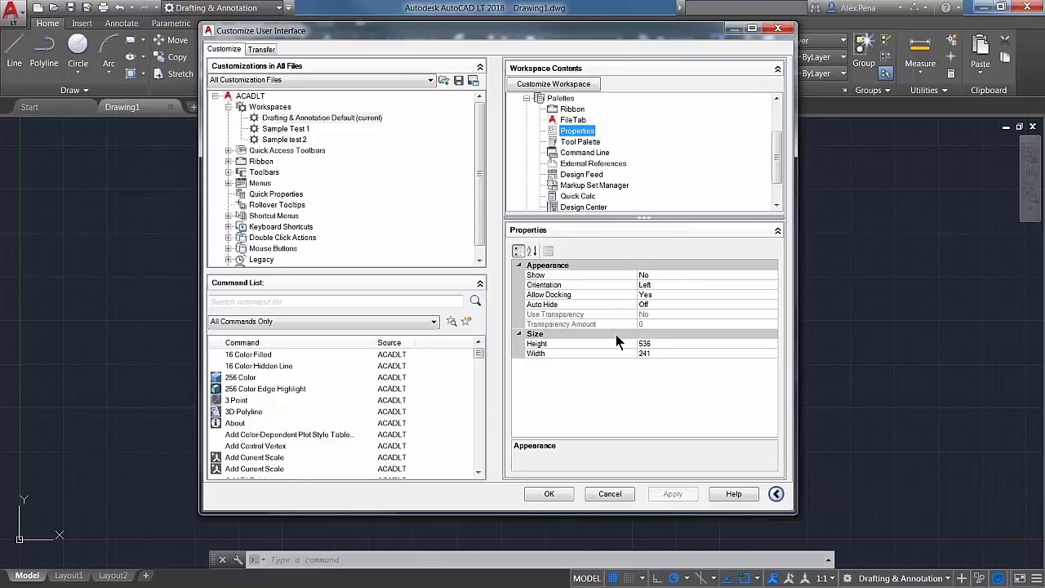
# Compare the workspace's display settings with the Properties palette's appearance settings, including the choices offered for Allow Docking.
pyautogui.click(287, 119)
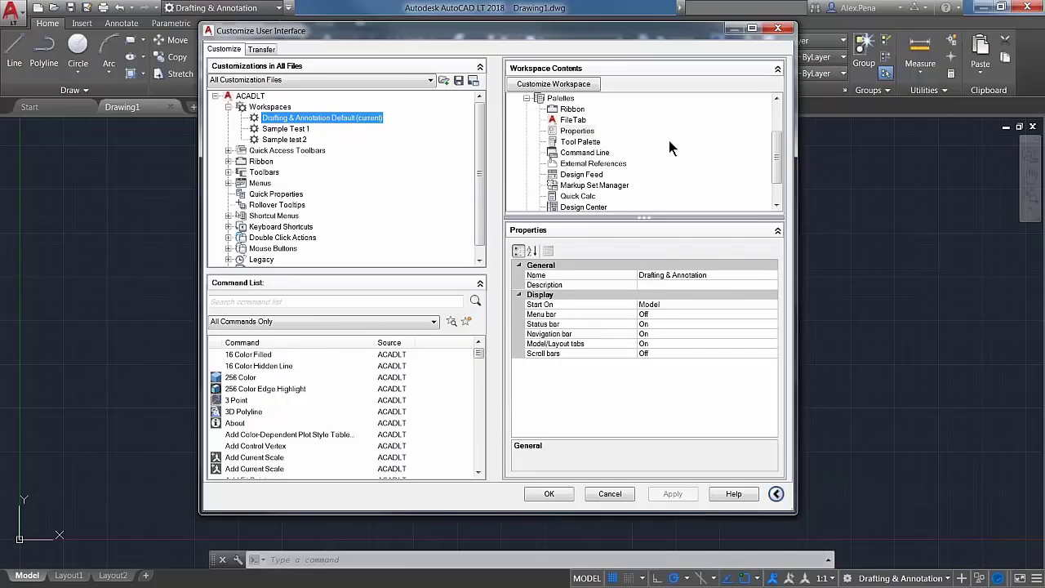
pyautogui.click(577, 130)
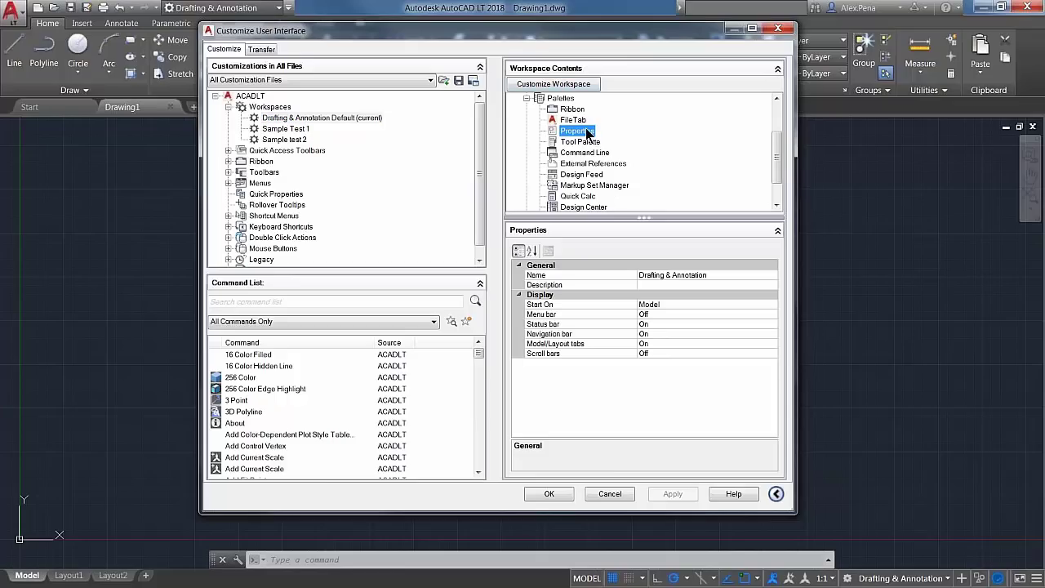
pyautogui.click(658, 305)
pyautogui.click(654, 324)
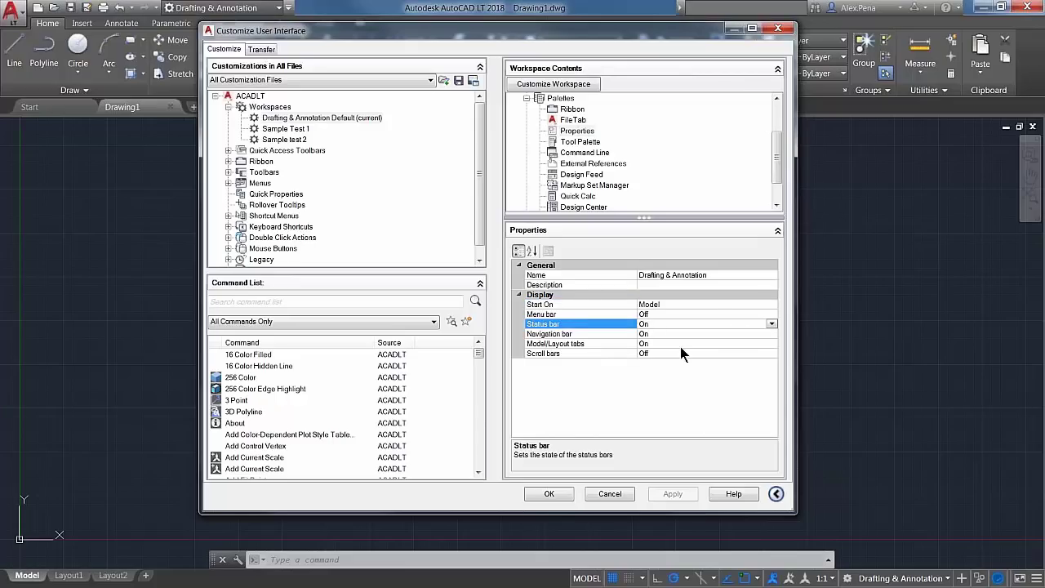
pyautogui.click(576, 130)
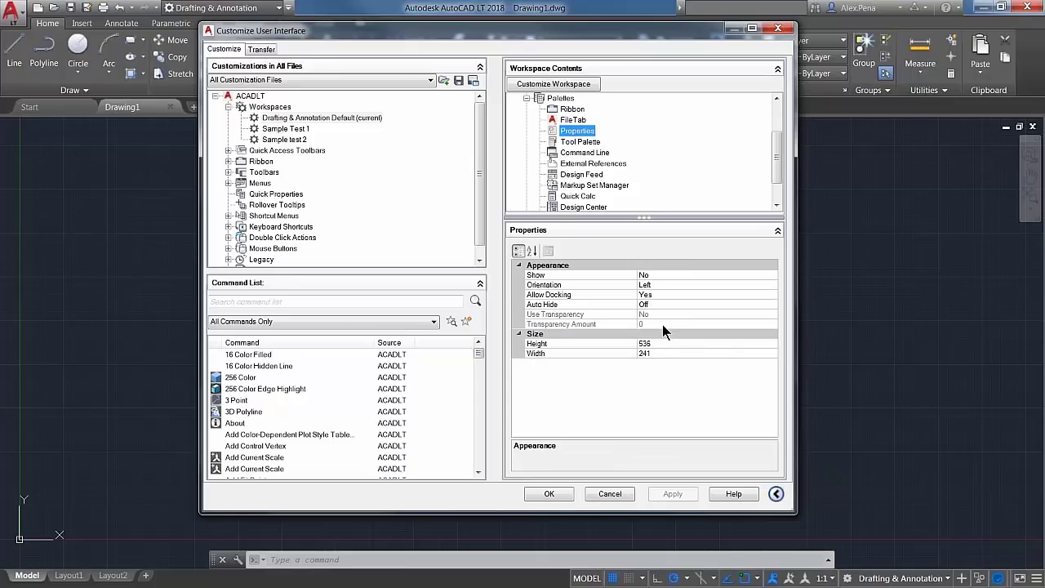
pyautogui.click(660, 274)
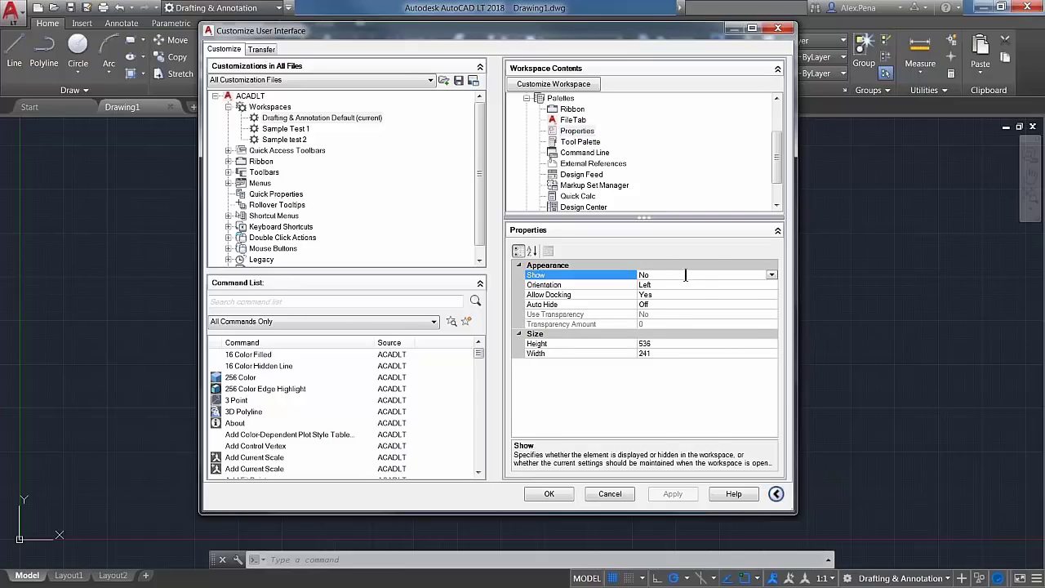
pyautogui.click(694, 294)
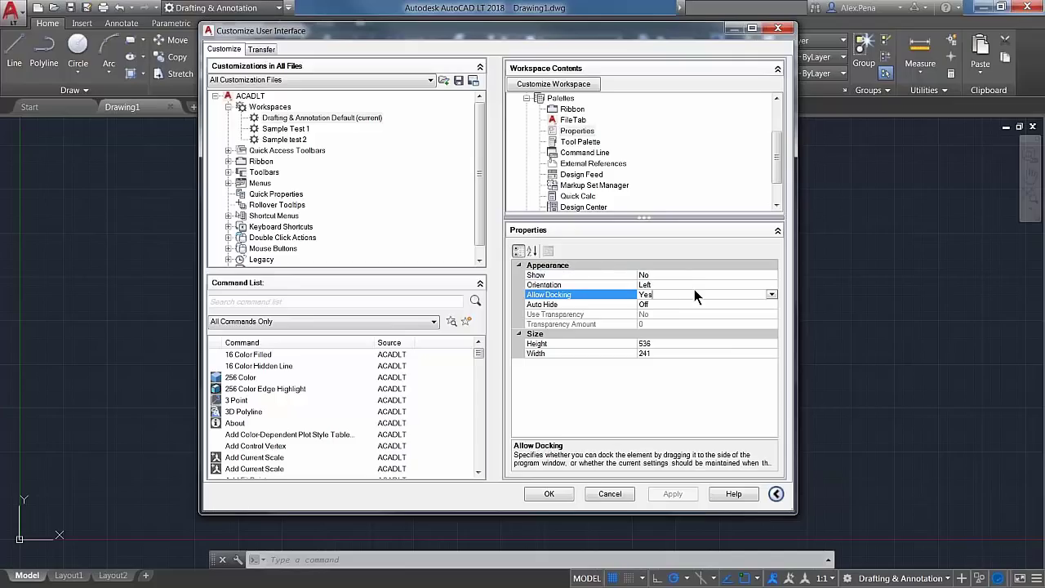
pyautogui.click(770, 295)
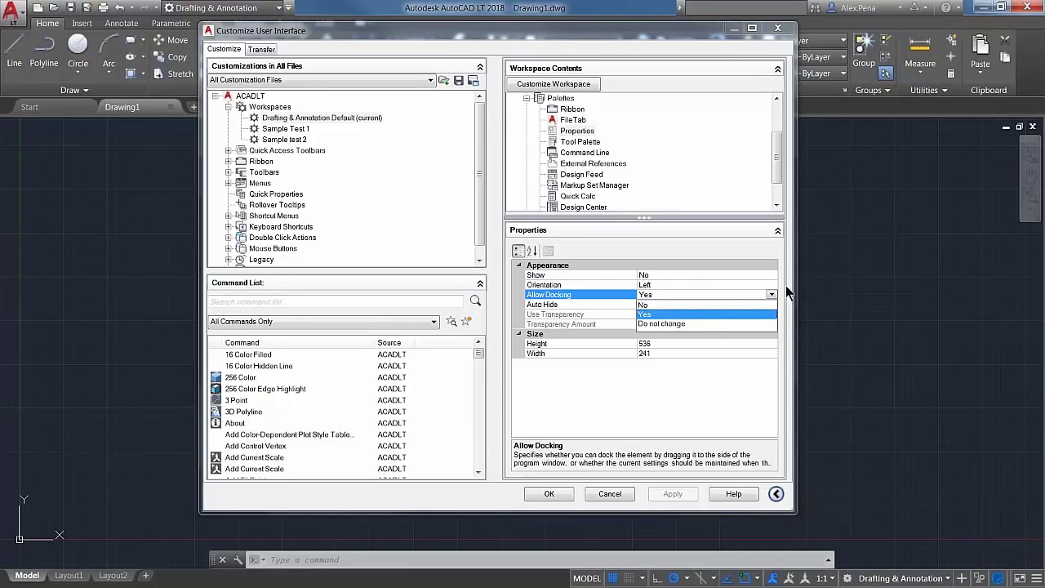
pyautogui.click(584, 315)
pyautogui.click(667, 283)
# Set Show to Yes and Auto Hide to On for the Properties palette in the Drafting & Annotation Default workspace.
pyautogui.click(679, 275)
pyautogui.click(772, 275)
pyautogui.click(645, 295)
pyautogui.click(614, 295)
pyautogui.click(590, 313)
pyautogui.click(662, 303)
pyautogui.click(771, 304)
pyautogui.click(652, 314)
pyautogui.click(609, 315)
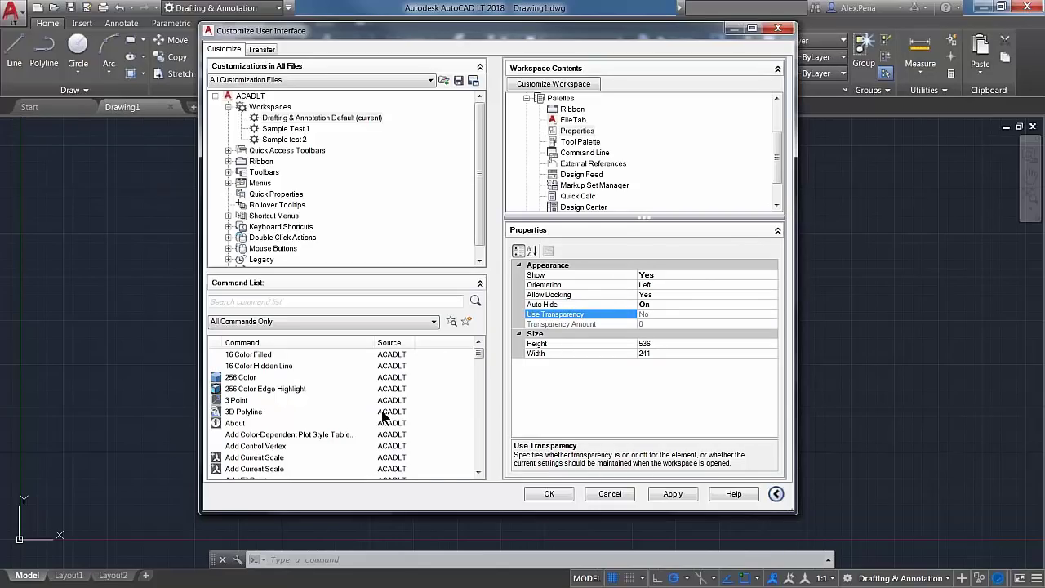
# Apply the Properties palette changes and close the editor to check the auto-hidden palette beside the drawing area.
pyautogui.click(668, 498)
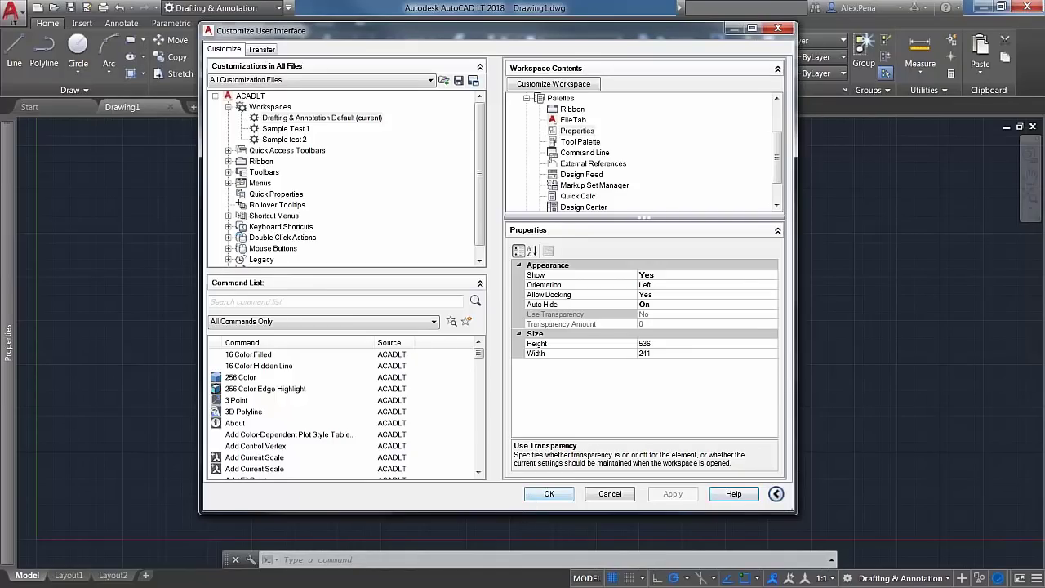
pyautogui.click(650, 303)
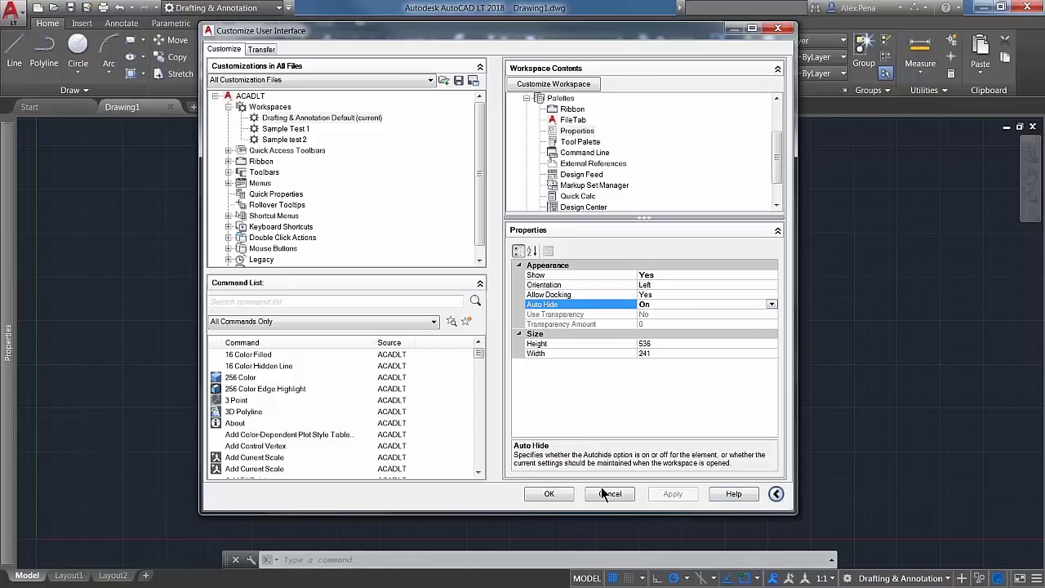
pyautogui.click(550, 494)
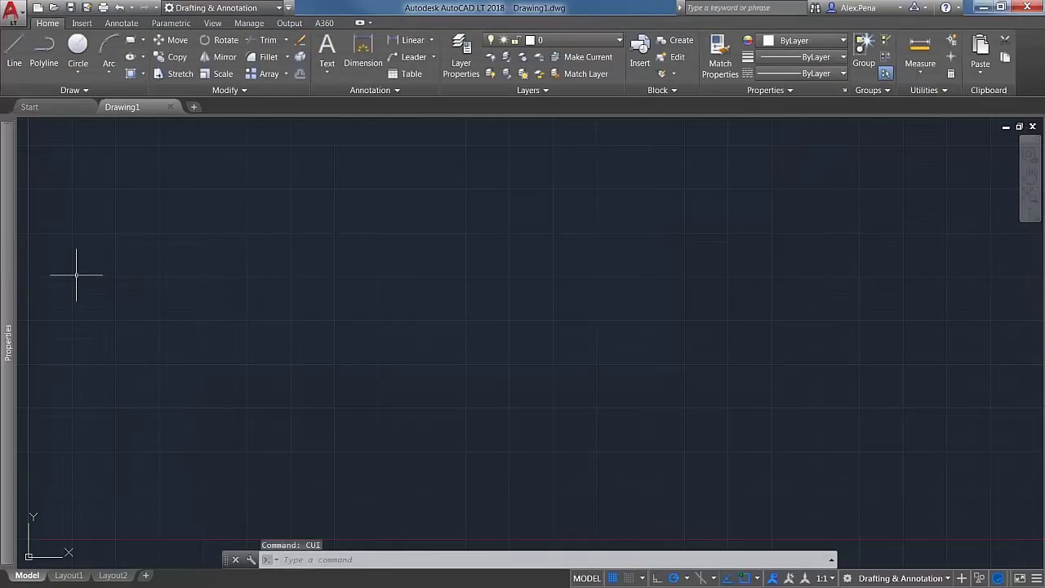
pyautogui.moveTo(8, 280)
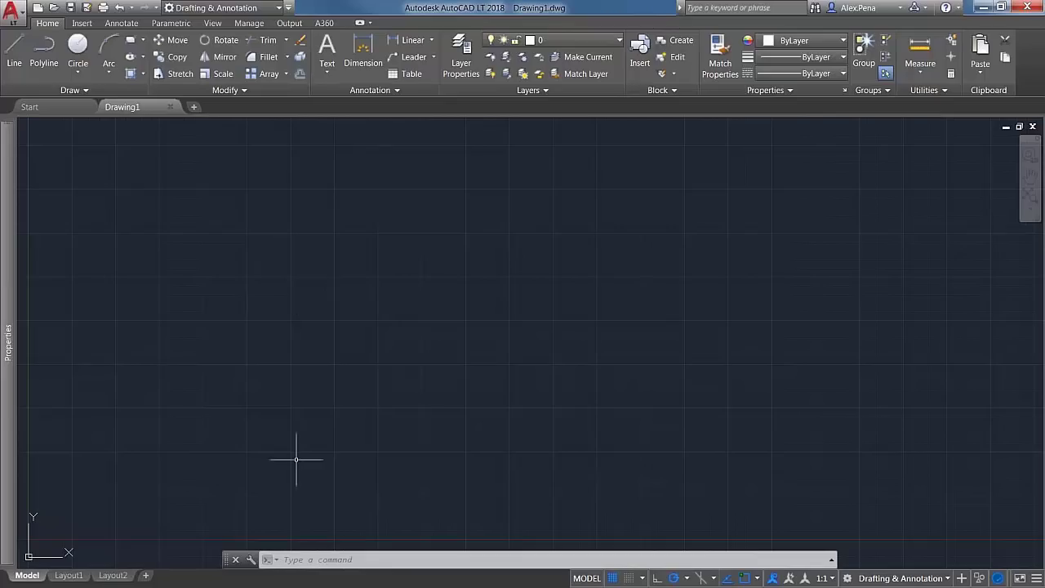
# Reopen the CUI editor and look through the contents of Drafting & Annotation Default, Sample Test 1 and Sample test 2.
pyautogui.click(349, 320)
pyautogui.press('Escape')
pyautogui.press('Escape')
pyautogui.write('cui')
pyautogui.press('Return')
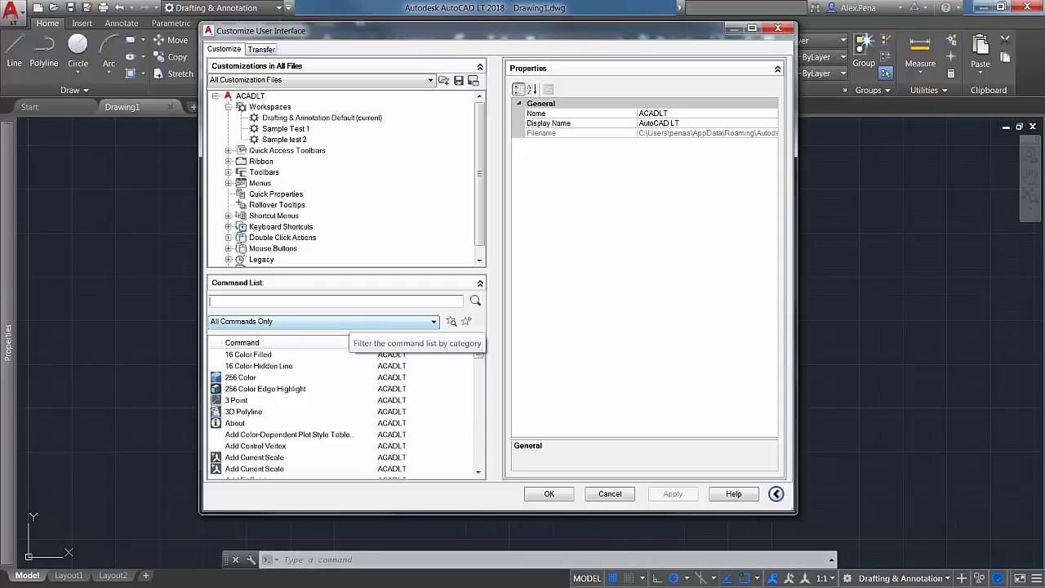
pyautogui.click(294, 119)
pyautogui.click(290, 129)
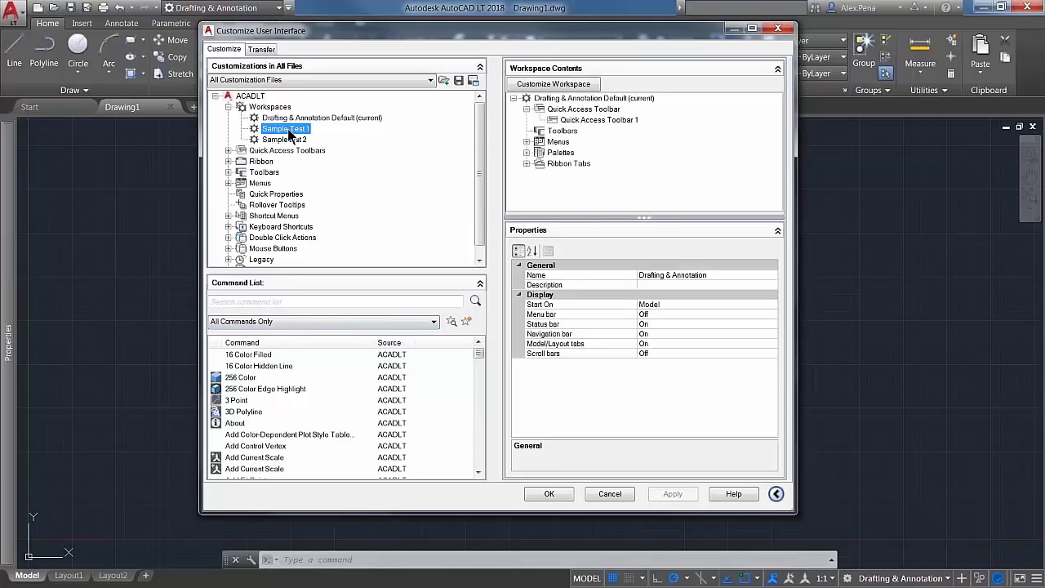
pyautogui.click(291, 139)
pyautogui.click(291, 129)
pyautogui.click(290, 119)
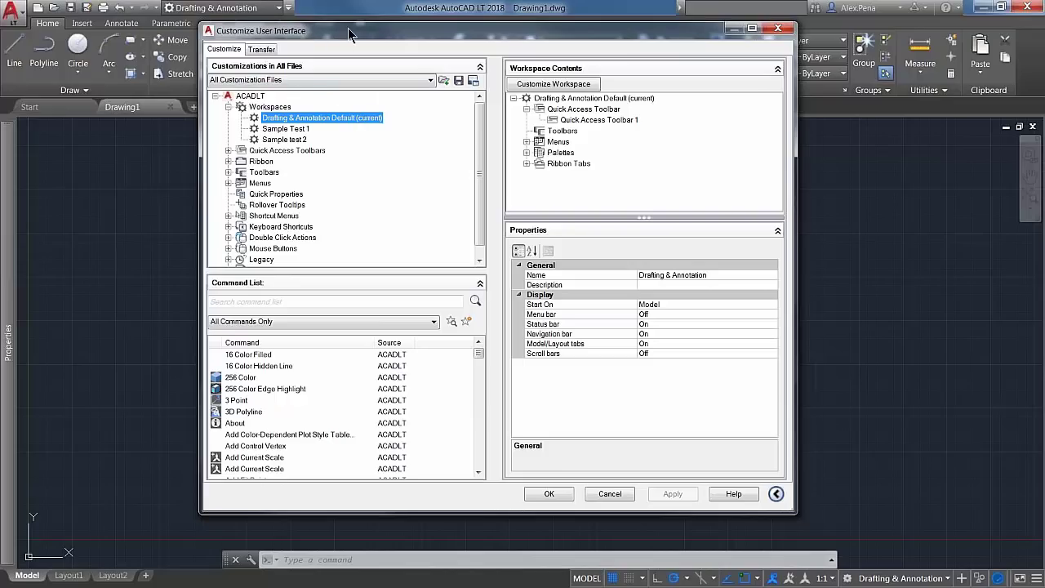
# Look over the main customization file's workspaces for transfer and load acad.cuix from the Support folder as the other customization file.
pyautogui.click(273, 52)
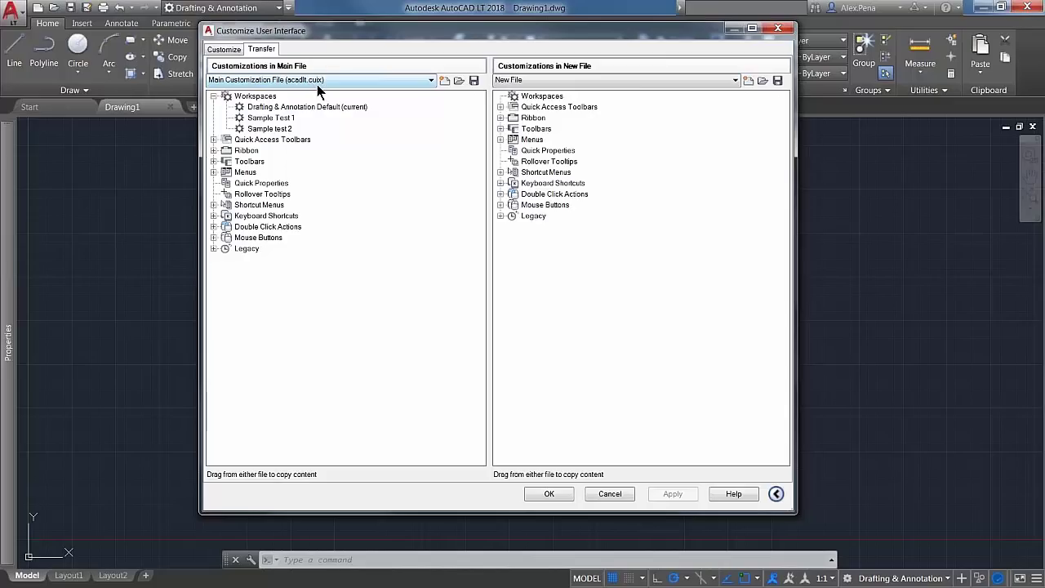
pyautogui.click(310, 110)
pyautogui.click(293, 120)
pyautogui.click(292, 129)
pyautogui.click(298, 108)
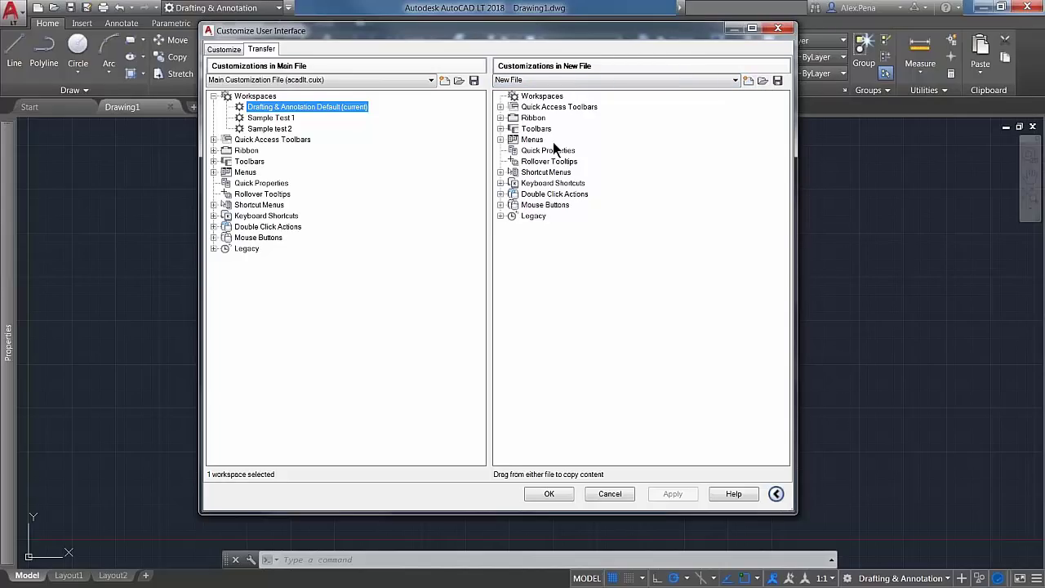
pyautogui.click(762, 80)
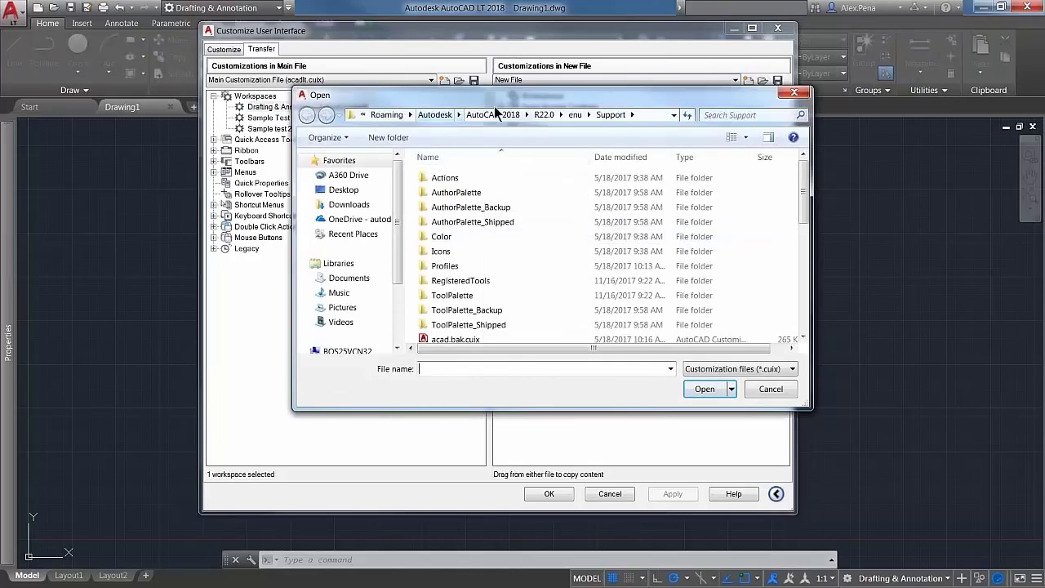
pyautogui.moveTo(803, 186); pyautogui.dragTo(800, 227)
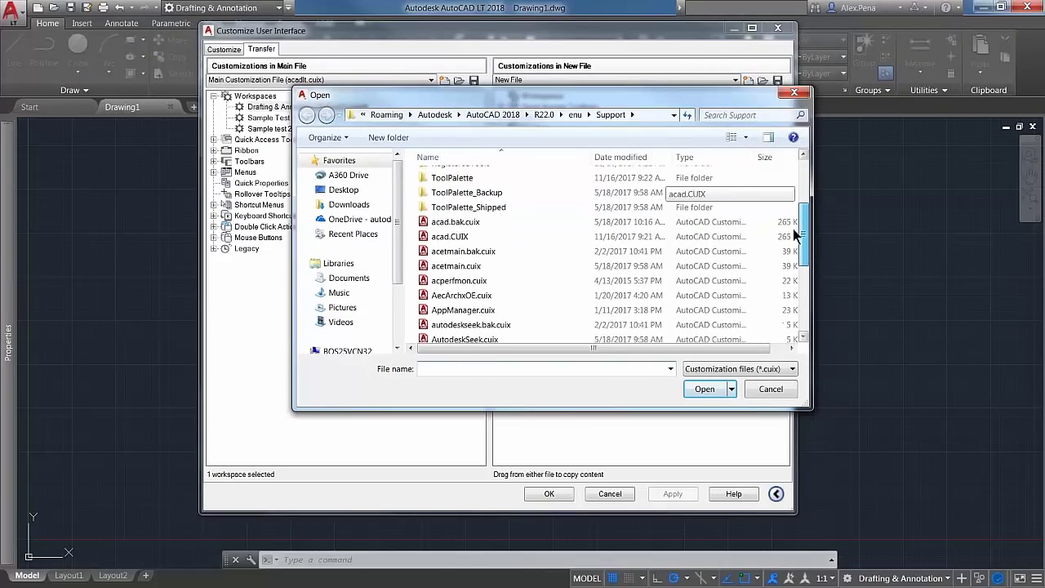
pyautogui.click(476, 236)
pyautogui.click(700, 390)
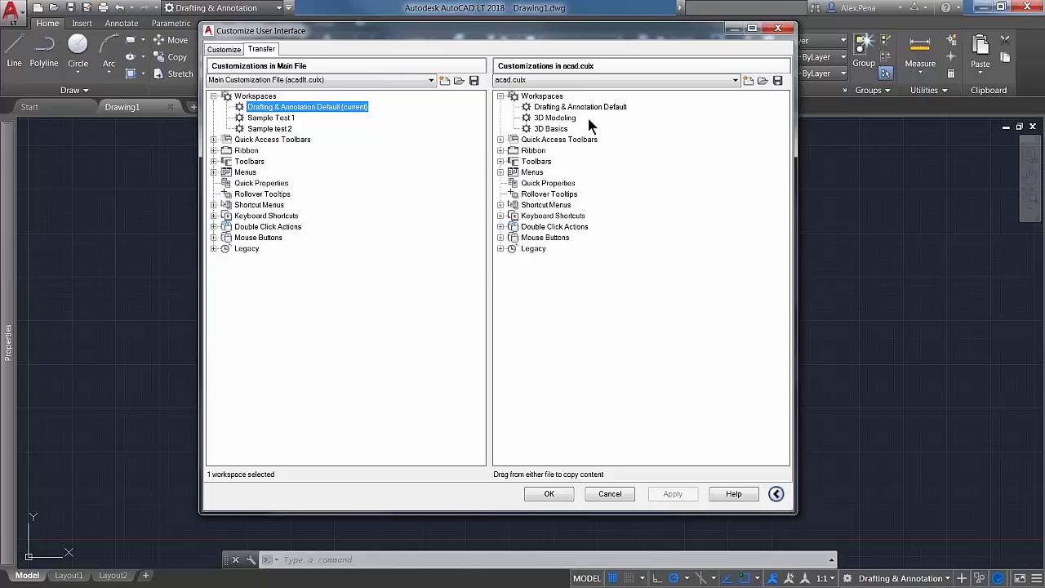
# Copy the 3D Modeling workspace from acad.cuix into the main customization file's workspaces, apply the change and close the editor.
pyautogui.moveTo(554, 119); pyautogui.dragTo(309, 131)
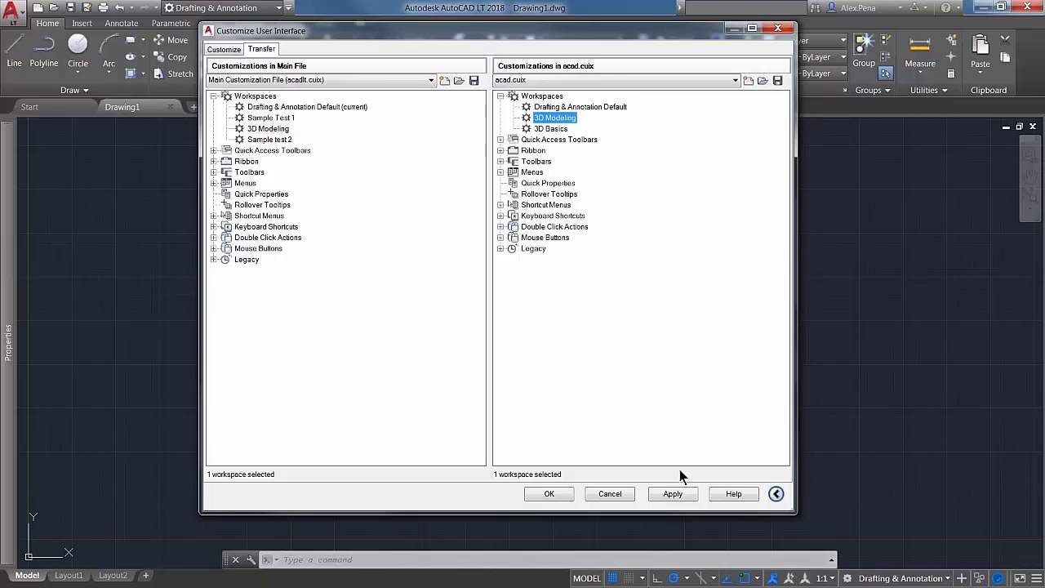
pyautogui.click(672, 493)
pyautogui.click(552, 498)
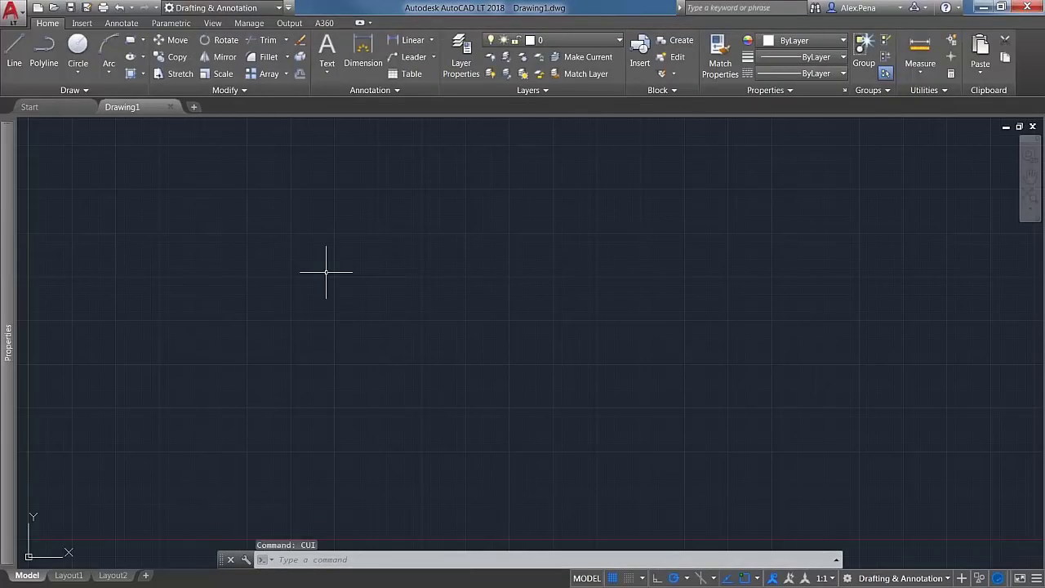
# Switch to the 3D Modeling workspace and add the Workspace list to its Quick Access Toolbar.
pyautogui.click(277, 8)
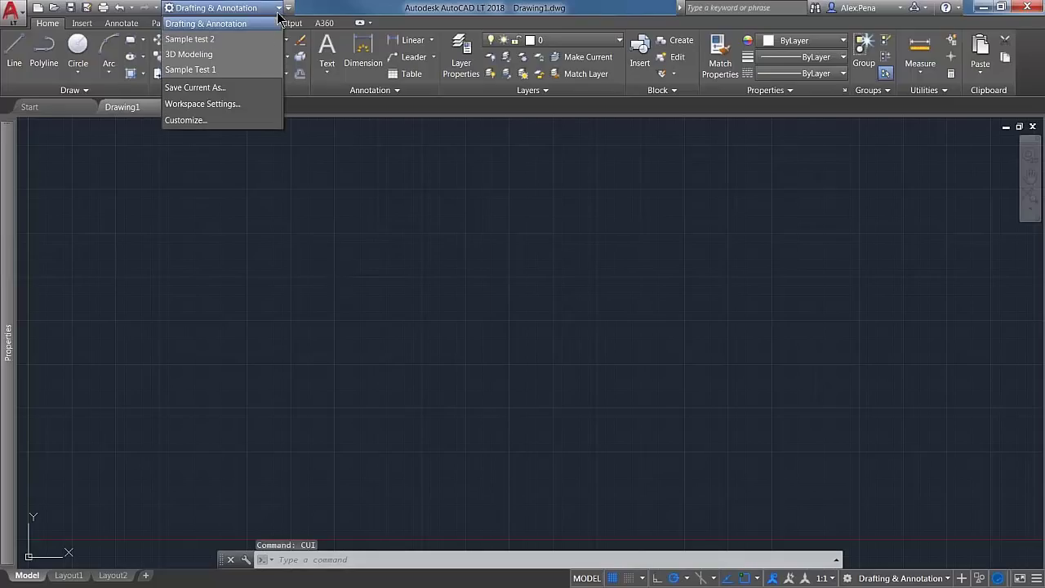
pyautogui.click(229, 53)
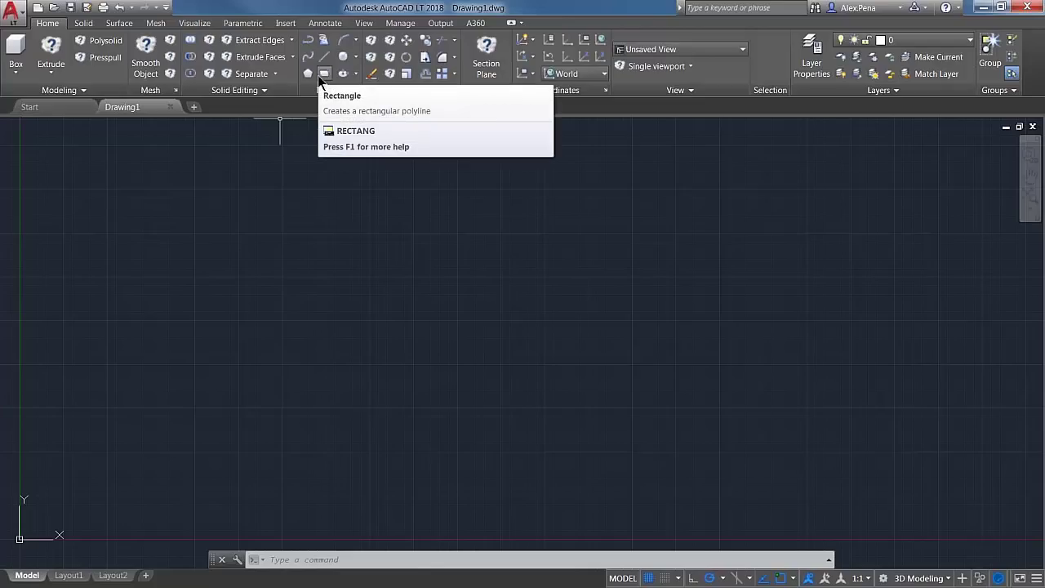
pyautogui.click(166, 7)
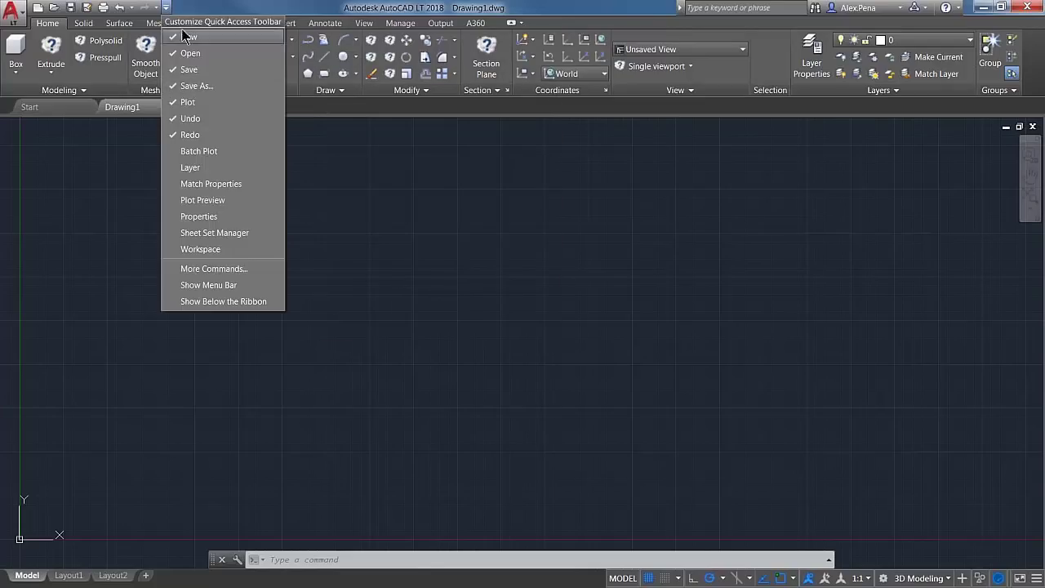
pyautogui.click(166, 8)
pyautogui.click(166, 7)
pyautogui.click(205, 252)
# Make Sample test 2 the current workspace to check its ribbon and toolbar, and return to Drafting & Annotation.
pyautogui.click(279, 9)
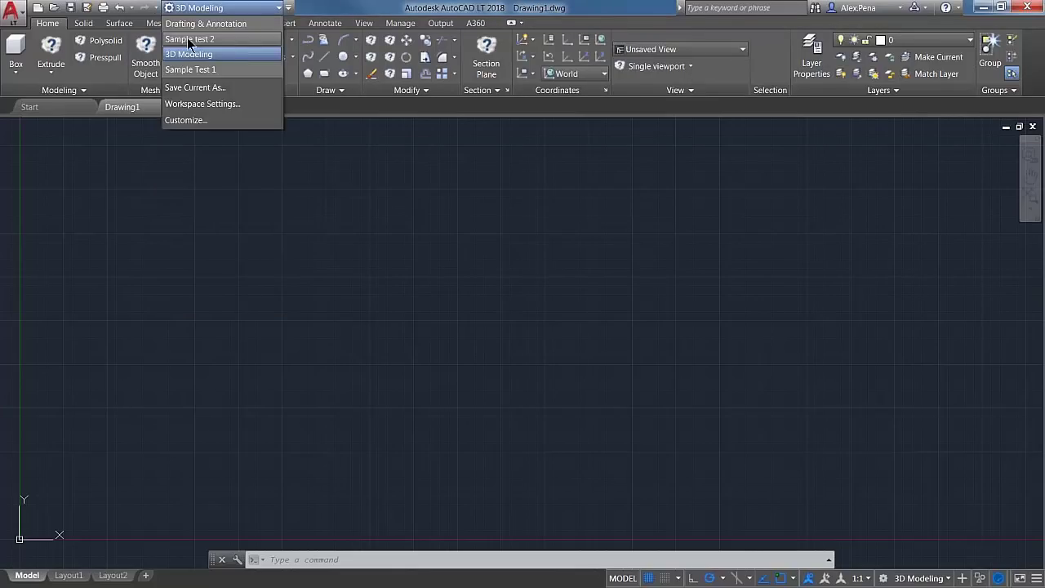
pyautogui.click(210, 39)
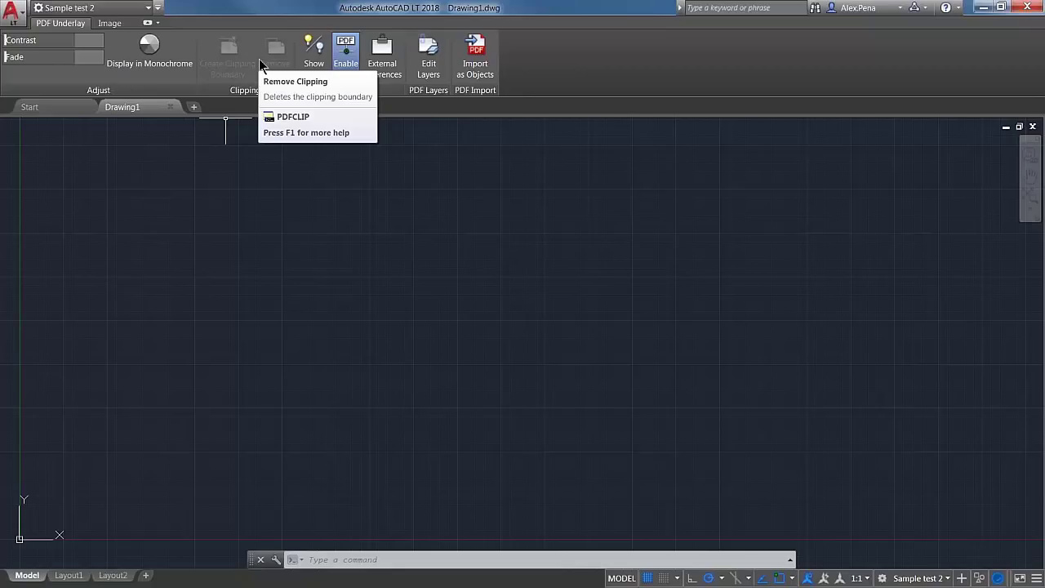
pyautogui.click(158, 9)
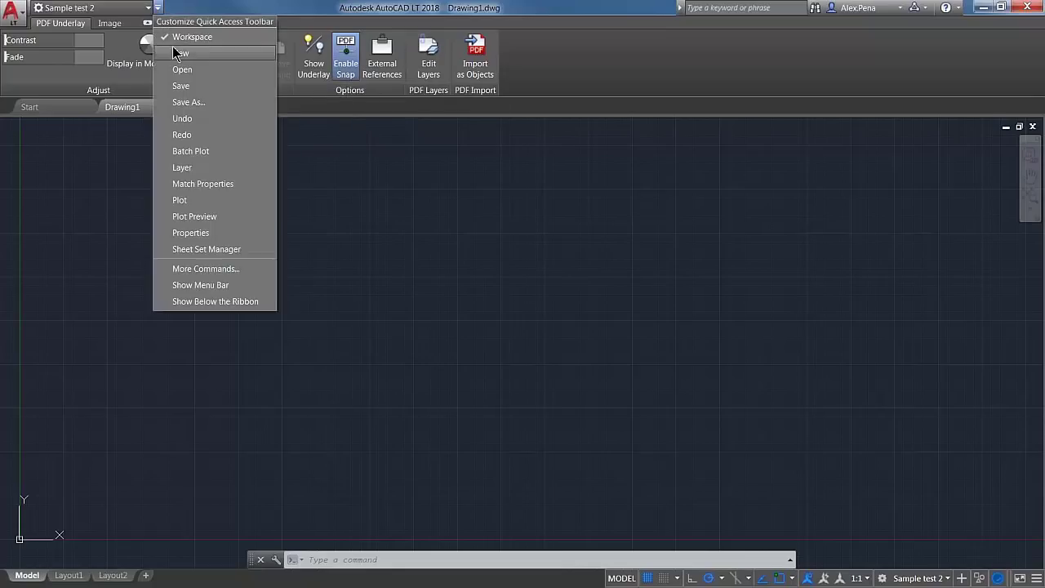
pyautogui.click(150, 9)
pyautogui.click(69, 21)
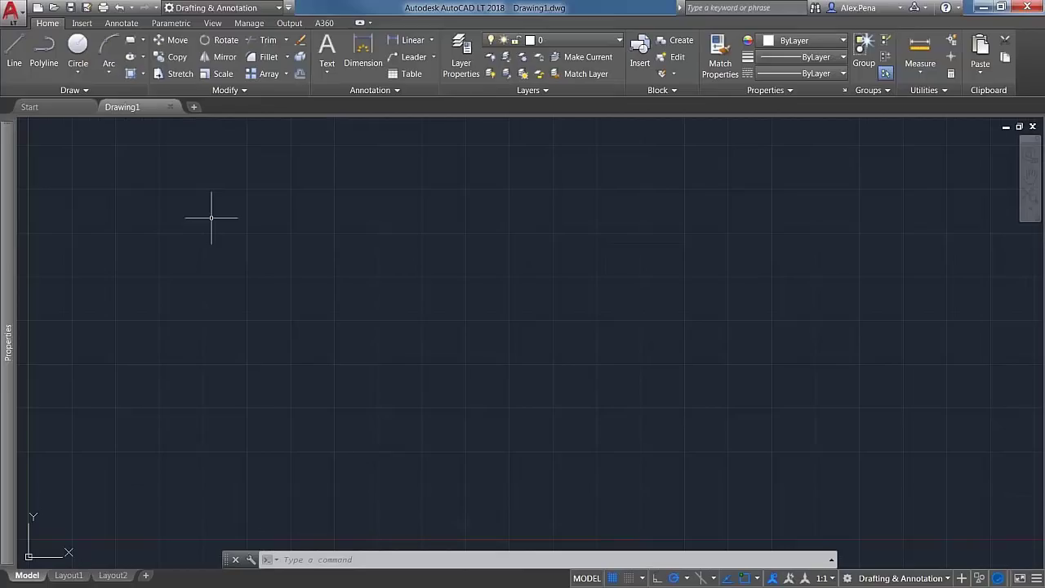
# Reopen the CUI editor and bring up its view for transferring customizations between files.
pyautogui.write('CUI')
pyautogui.press('Return')
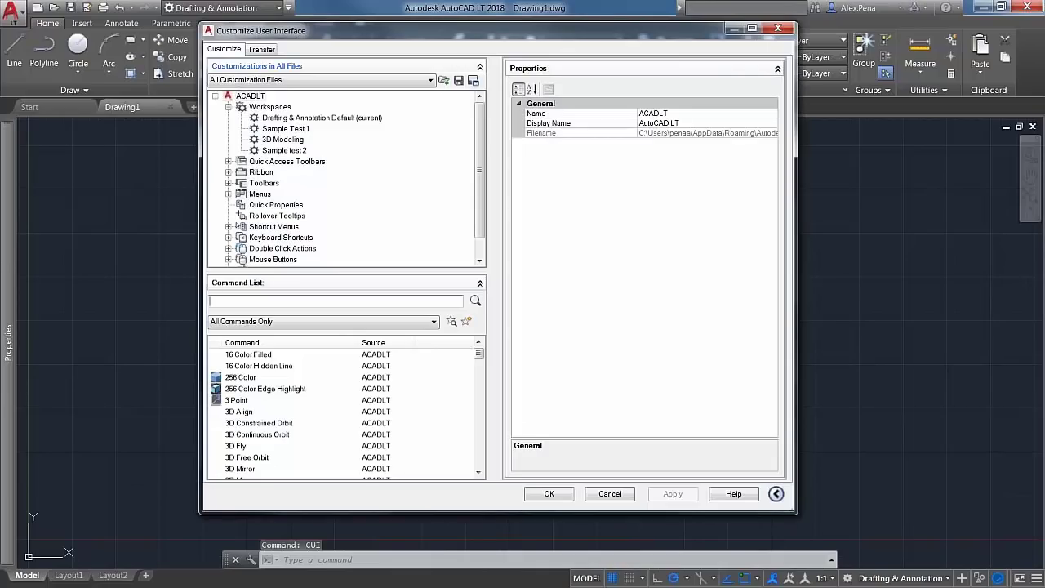
pyautogui.click(261, 49)
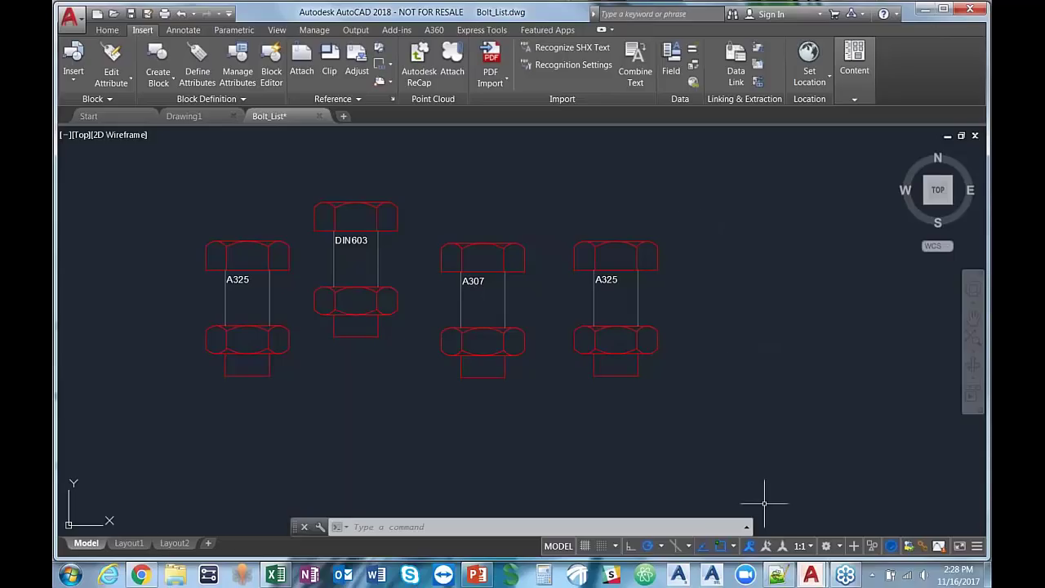
# Review acadclassic.scr in Notepad++ and run that script in AutoCAD from the acadclassic folder on the Desktop.
pyautogui.click(777, 577)
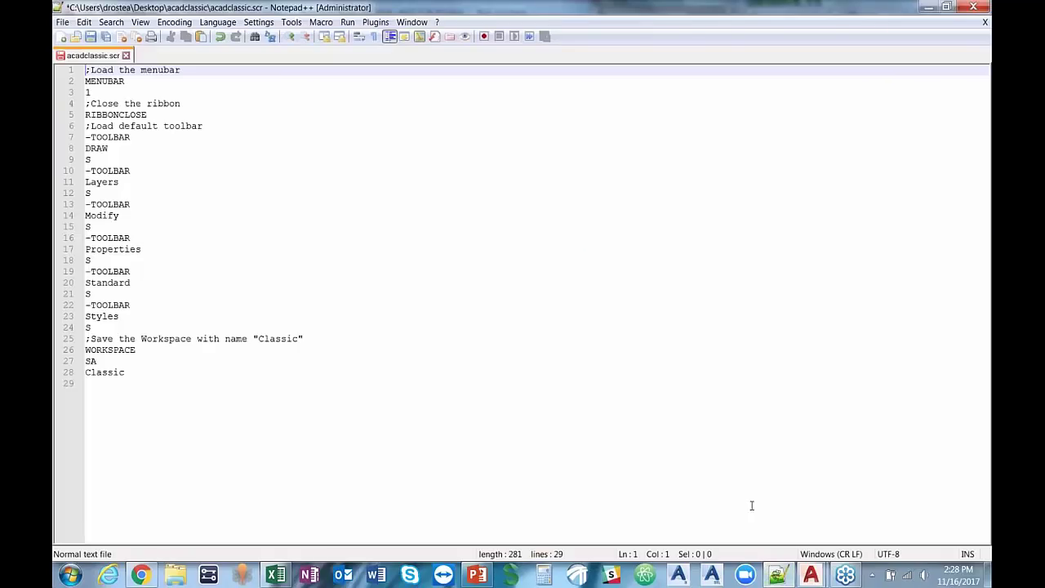
pyautogui.click(777, 577)
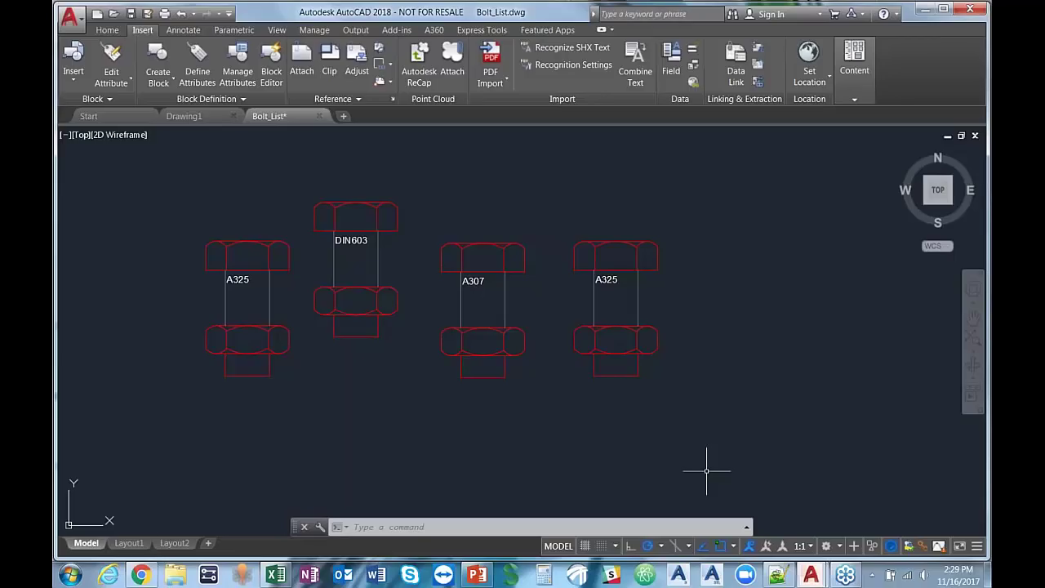
pyautogui.write('battman')
pyautogui.press('Return')
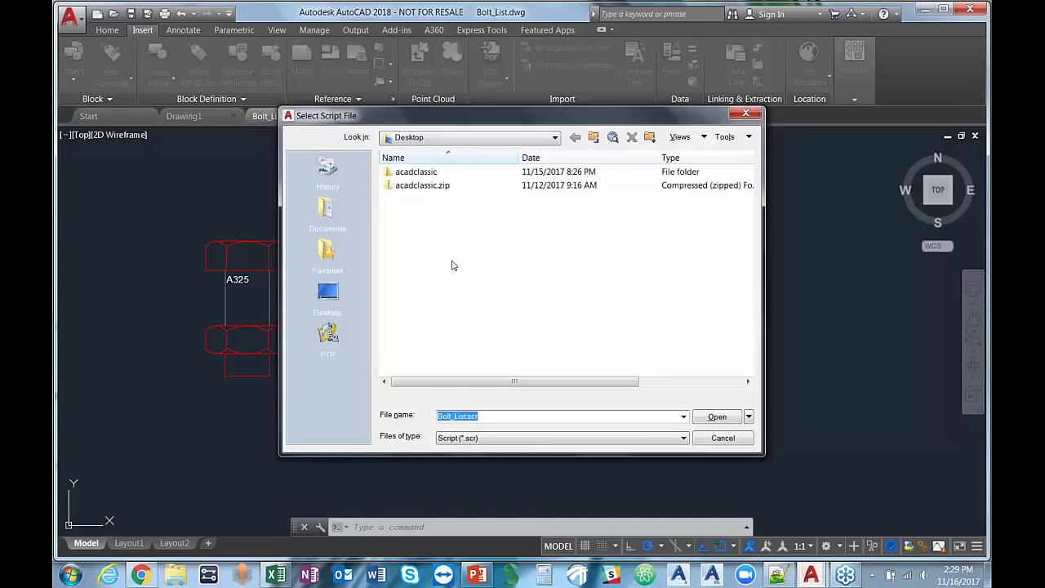
pyautogui.doubleClick(416, 173)
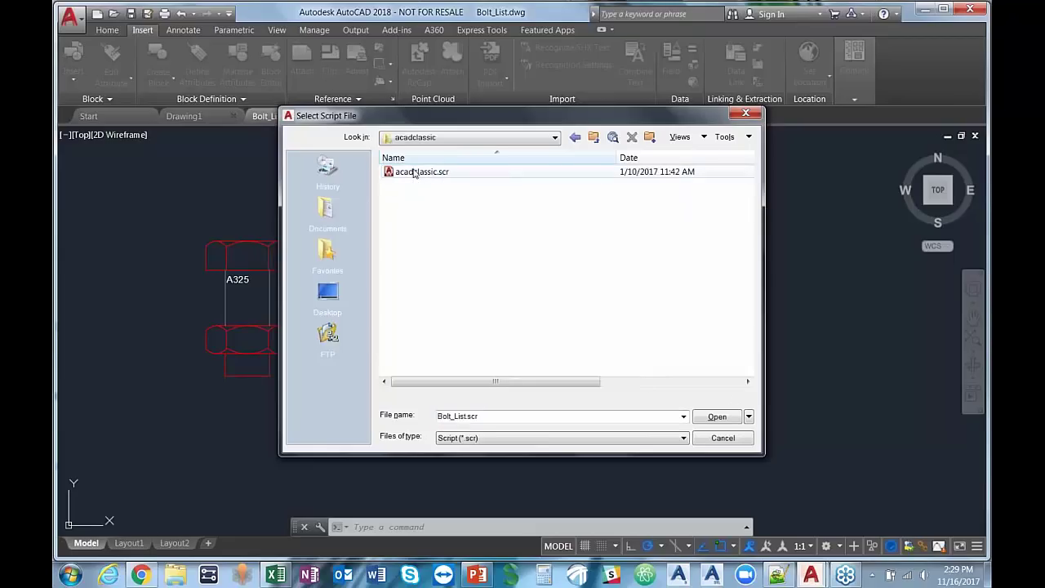
pyautogui.click(414, 173)
pyautogui.click(718, 417)
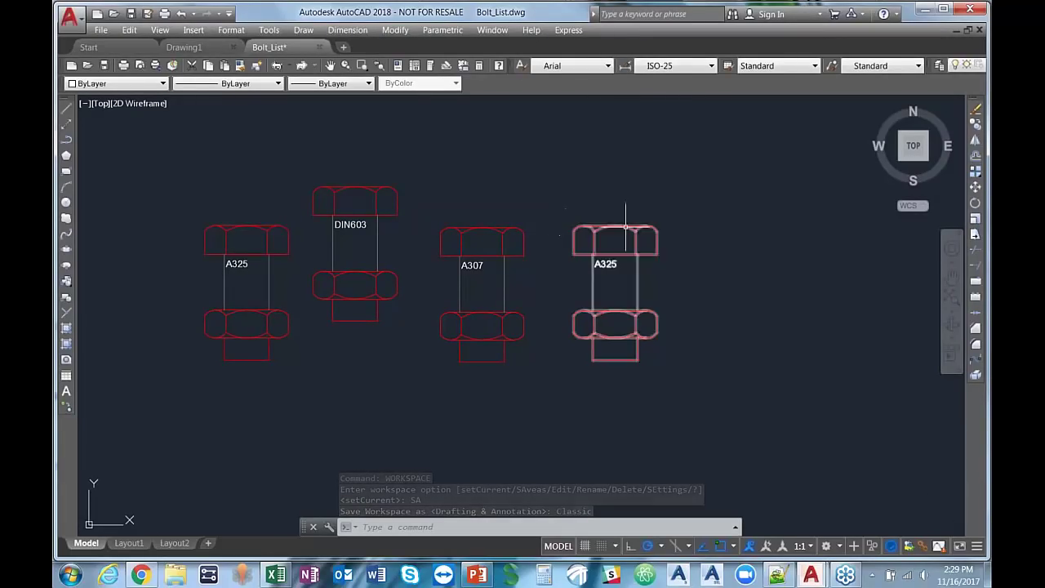
# Restore the Drafting & Annotation ribbon workspace and draw a circle to the right of the bolts.
pyautogui.click(843, 547)
pyautogui.click(861, 404)
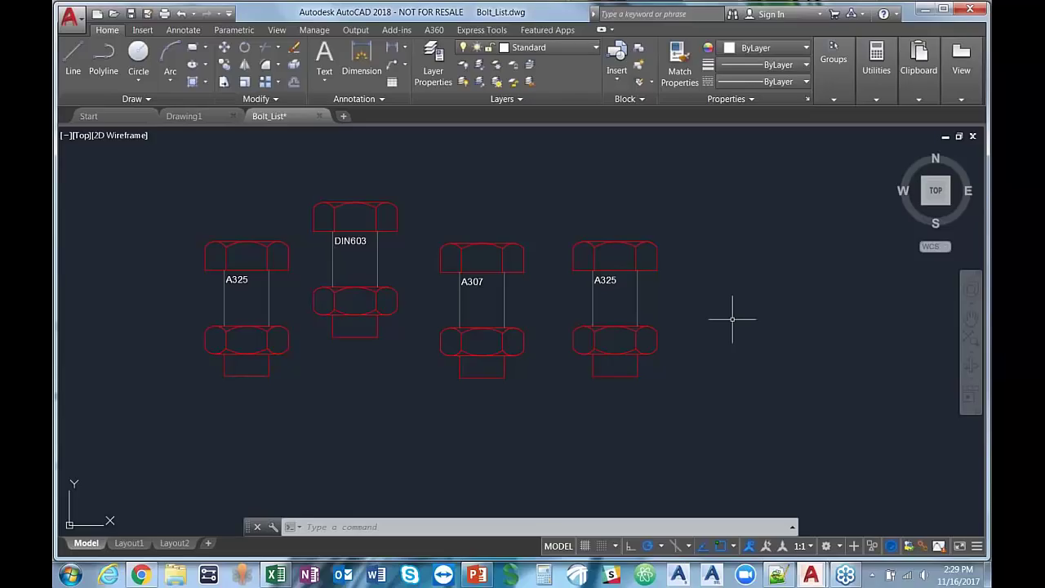
pyautogui.write('c')
pyautogui.press('Return')
pyautogui.click(775, 236)
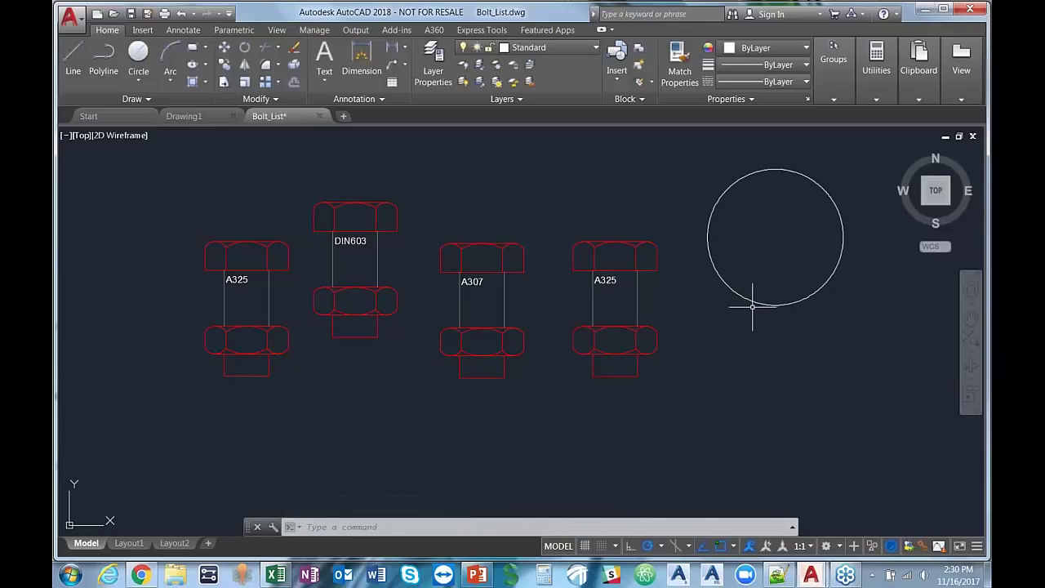
# Open the acad.pgp command alias file and find the alias entry for the COPY command.
pyautogui.click(315, 30)
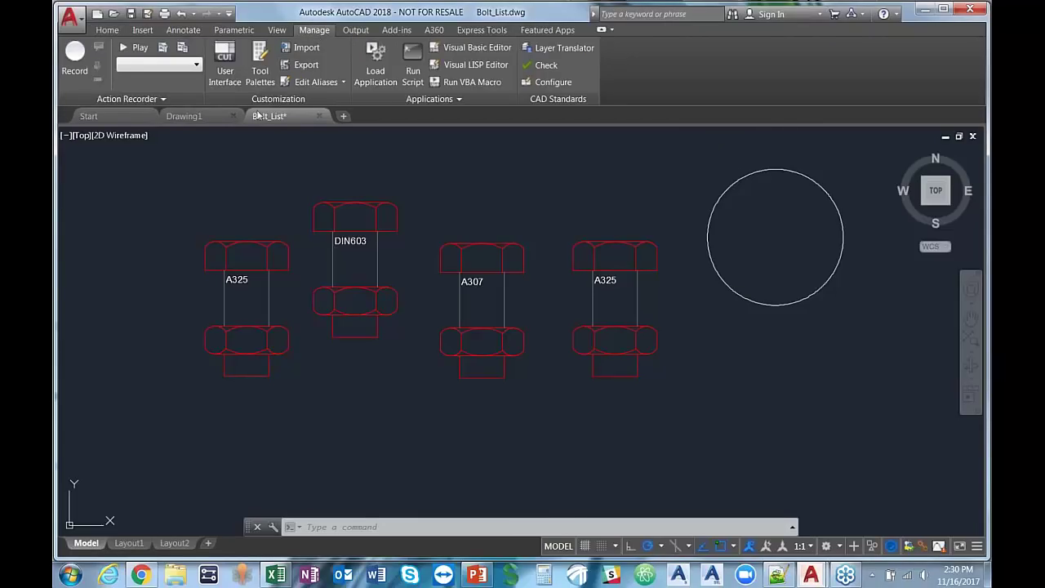
pyautogui.click(314, 83)
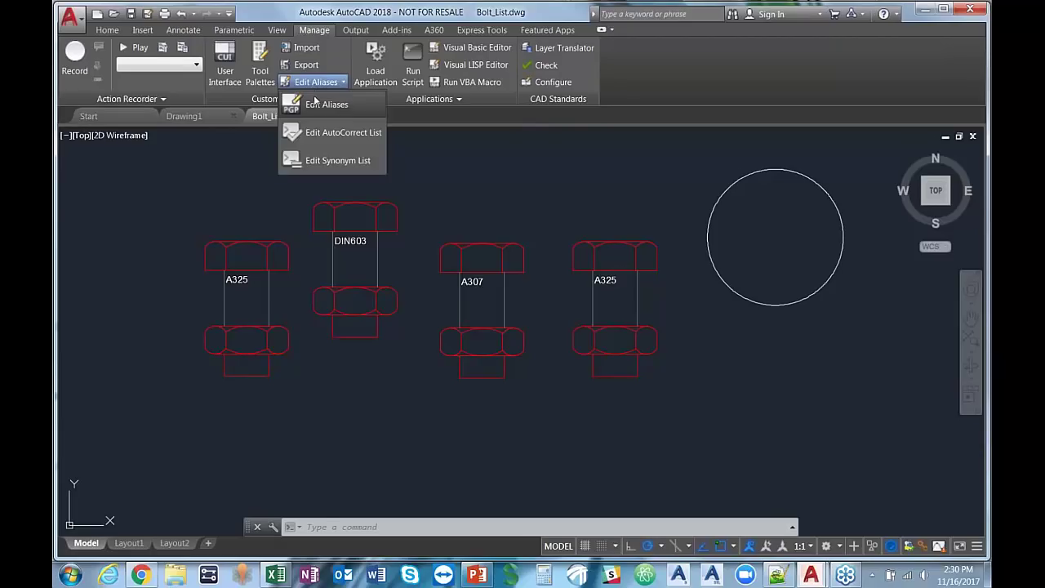
pyautogui.click(314, 106)
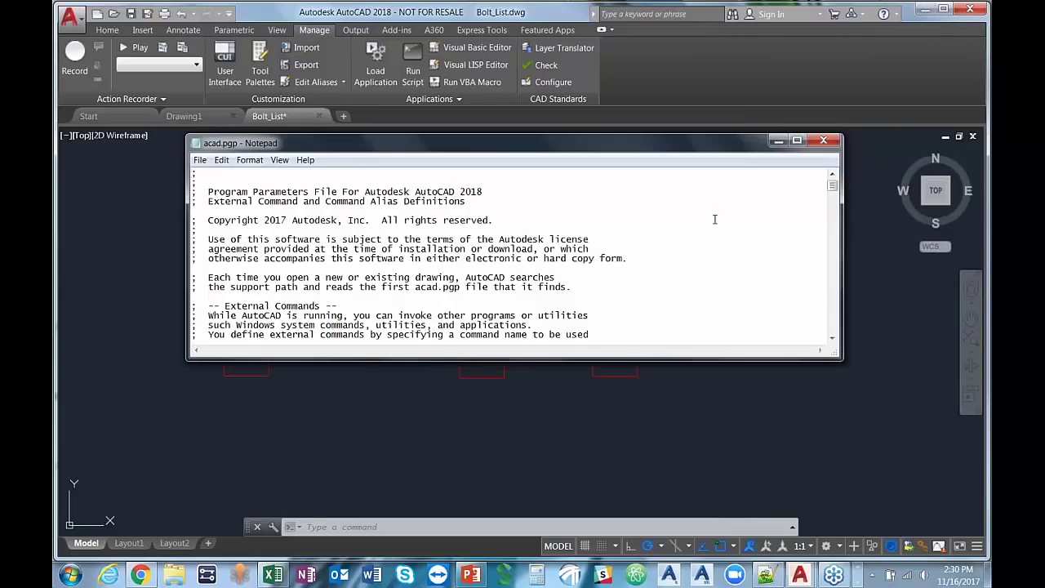
pyautogui.hotkey('ctrl', 'f')
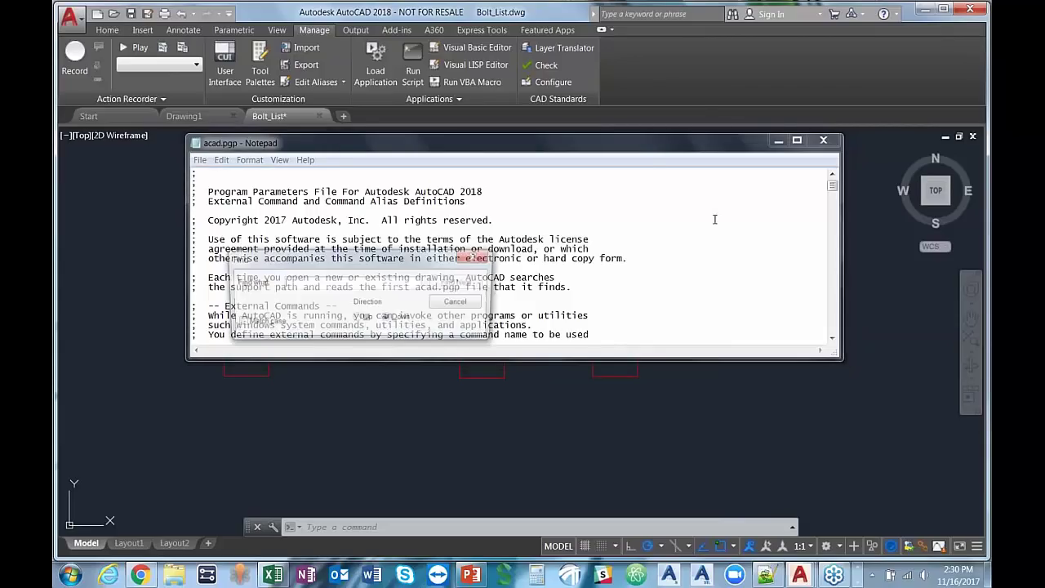
pyautogui.write('copy')
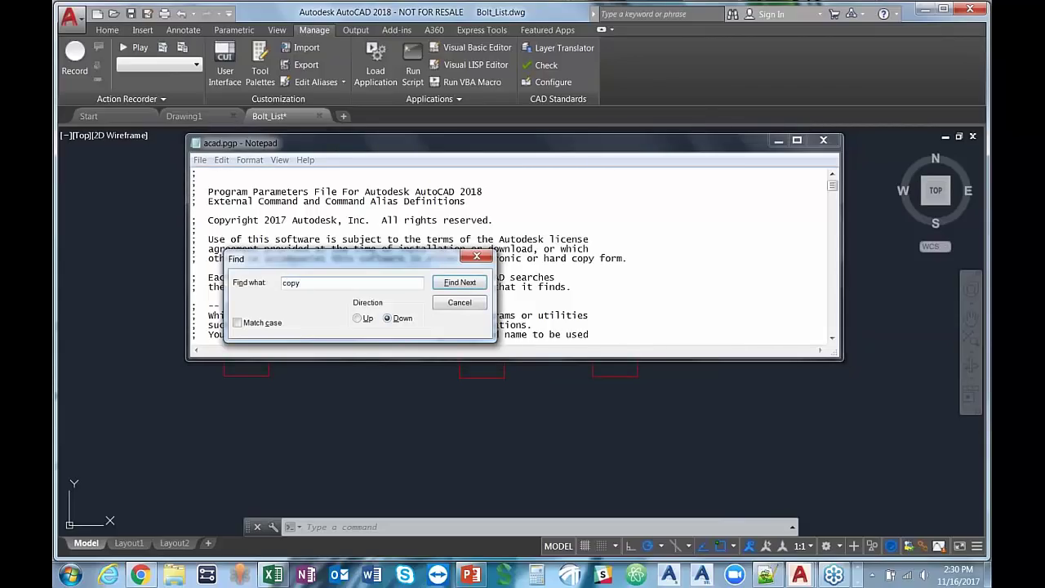
pyautogui.press('Return')
pyautogui.click(460, 283)
pyautogui.moveTo(351, 257); pyautogui.dragTo(626, 124)
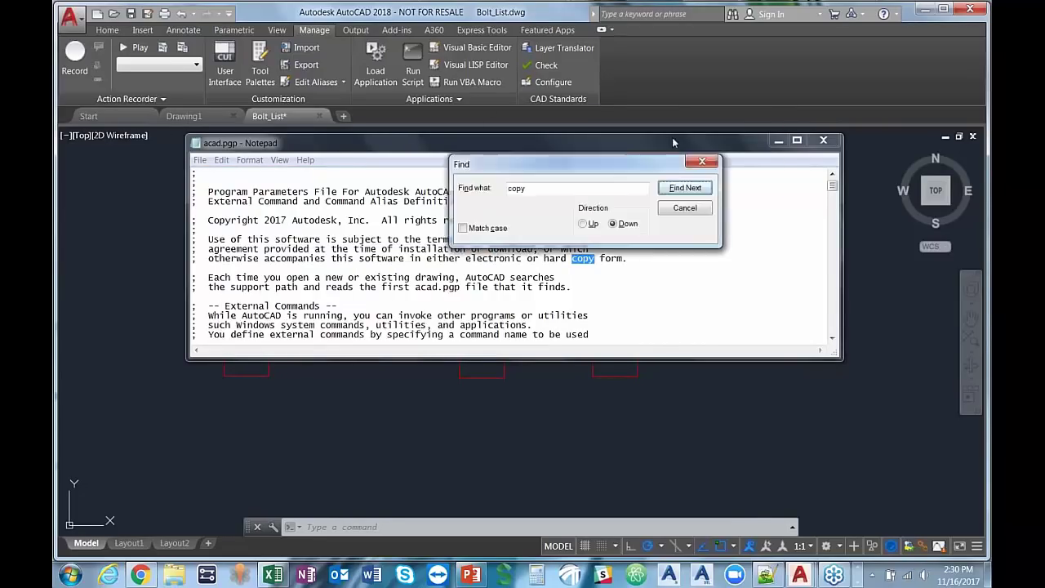
pyautogui.click(752, 147)
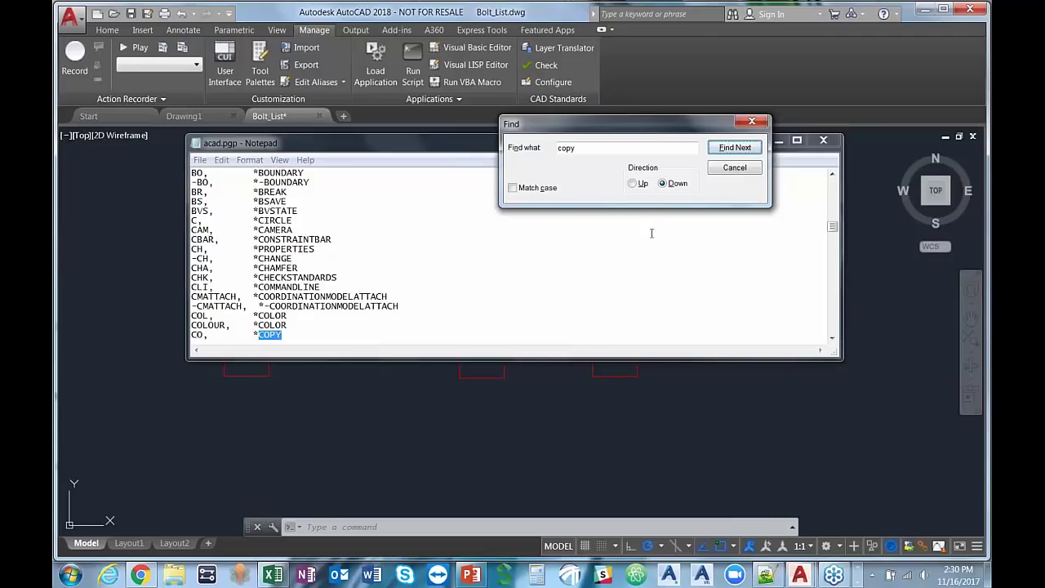
pyautogui.click(751, 122)
# Change the alias of the COPY command to CPY in acad.pgp and close the file.
pyautogui.click(204, 334)
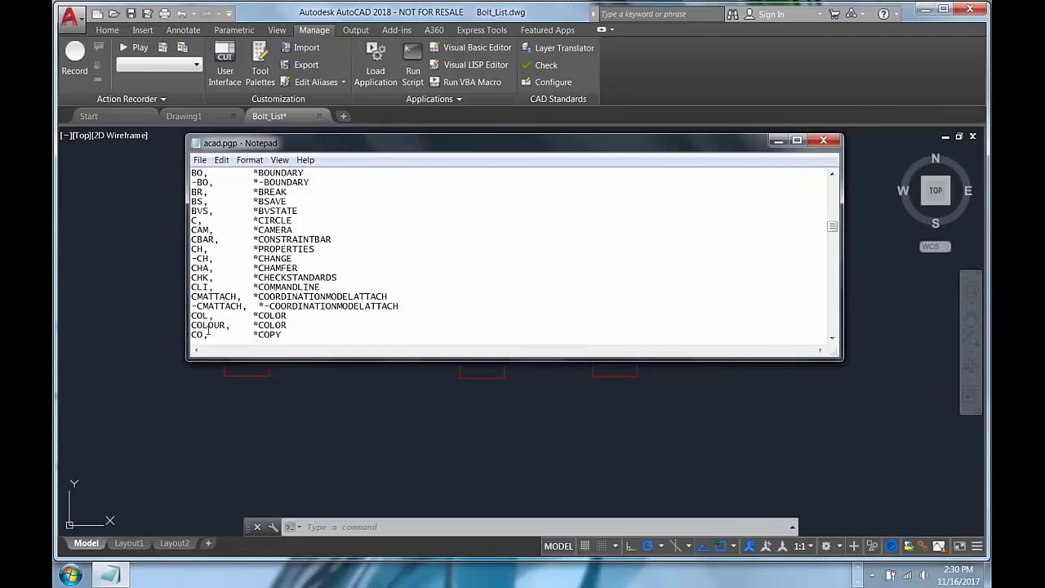
pyautogui.press('BackSpace')
pyautogui.write('PY')
pyautogui.click(823, 141)
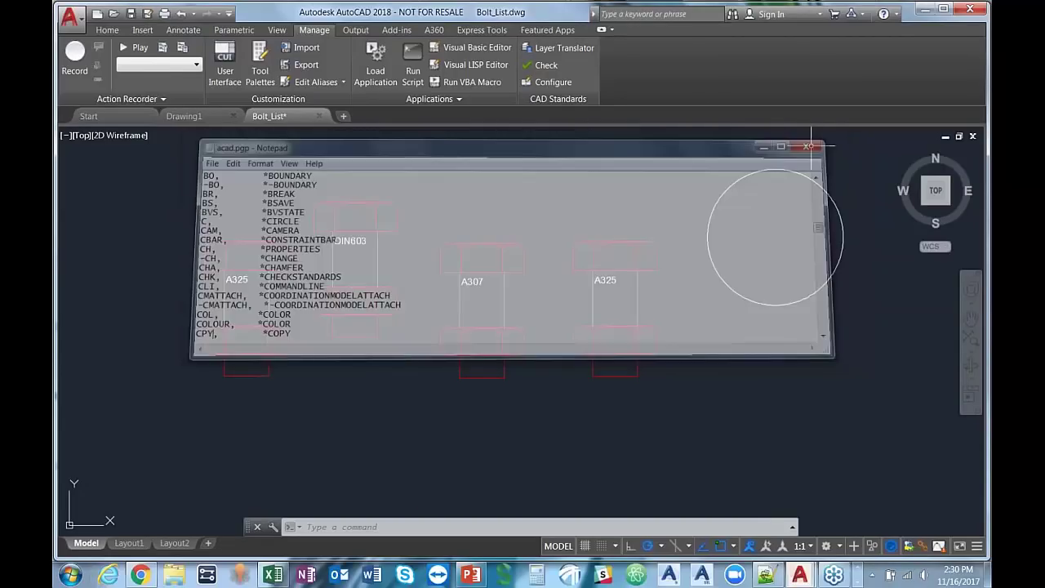
# Run COPY through the CPY alias and place one copy of the circle just below the original.
pyautogui.write('cpy')
pyautogui.press('Return')
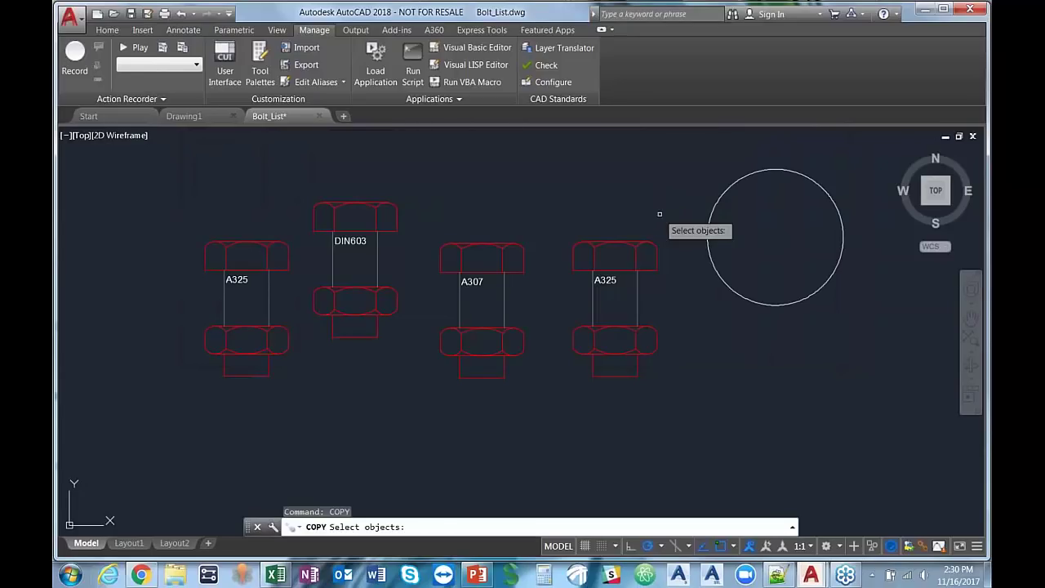
pyautogui.click(781, 303)
pyautogui.click(789, 291)
pyautogui.press('Return')
pyautogui.click(787, 311)
pyautogui.click(811, 459)
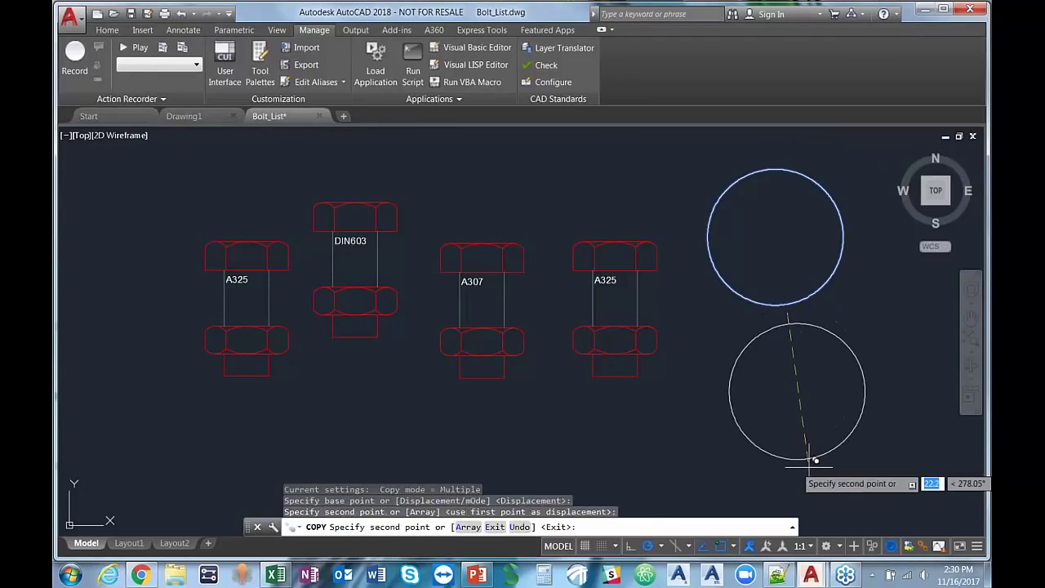
pyautogui.press('Return')
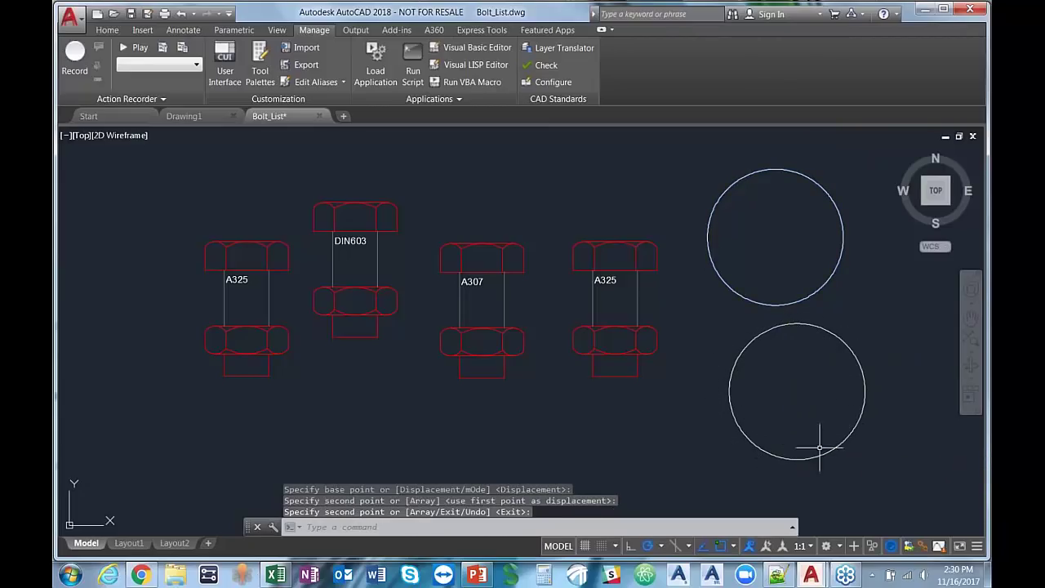
# Delete the copied circle and the original circle to the right of the bolts.
pyautogui.click(864, 324)
pyautogui.click(820, 347)
pyautogui.press('Delete')
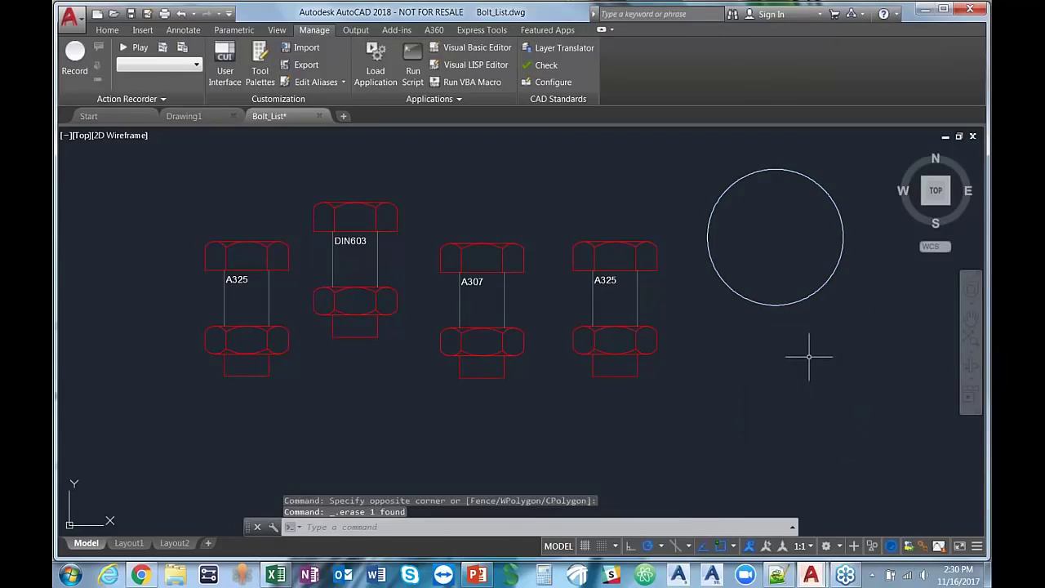
pyautogui.click(810, 363)
pyautogui.click(756, 244)
pyautogui.press('Delete')
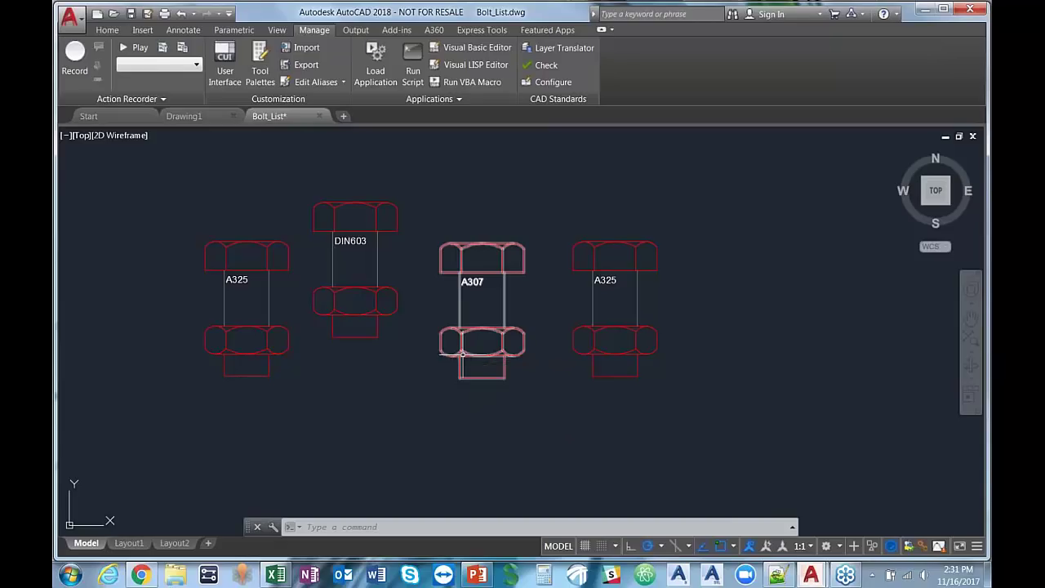
# Open the Autodesk App Store from AutoCAD in the browser and look through its product filter and the featured and popular apps.
pyautogui.click(544, 33)
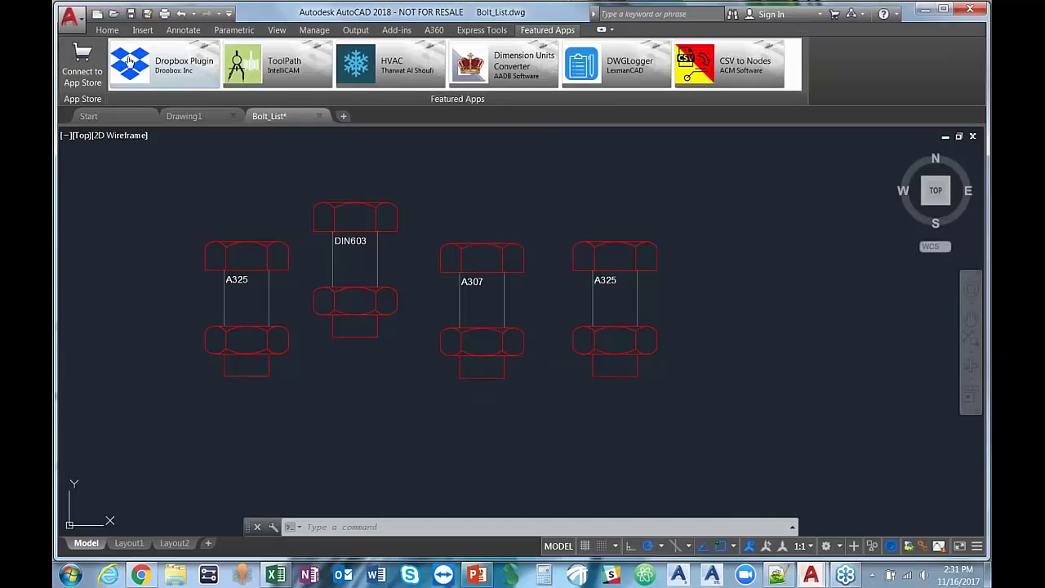
pyautogui.click(82, 72)
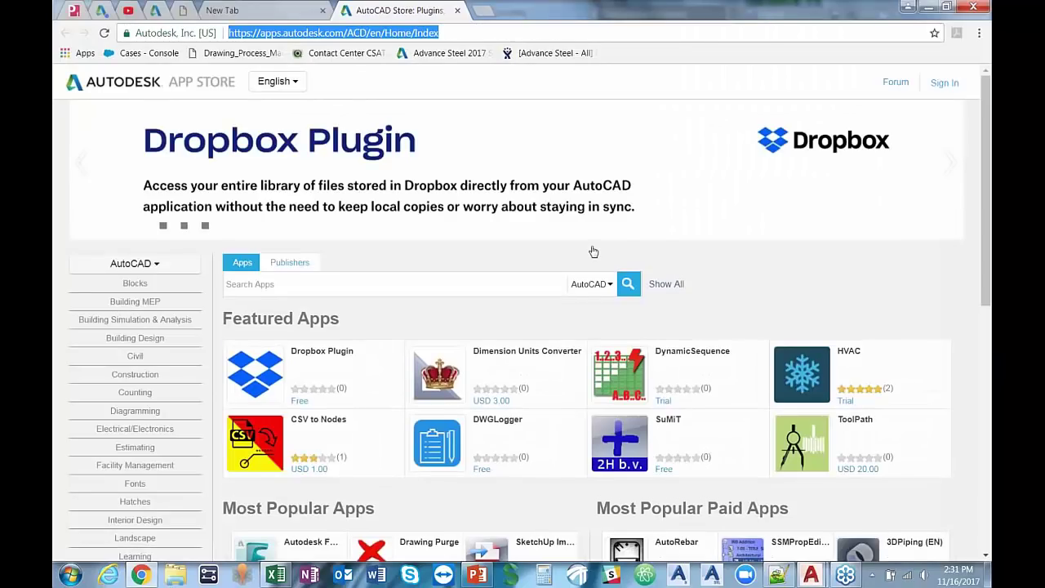
pyautogui.scroll(-2, 653, 244)
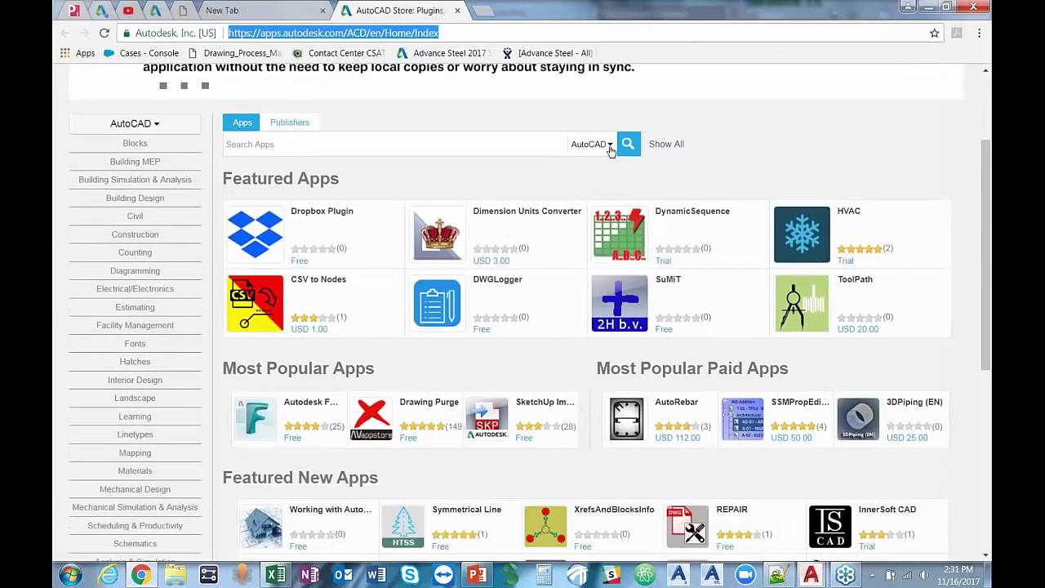
pyautogui.click(609, 145)
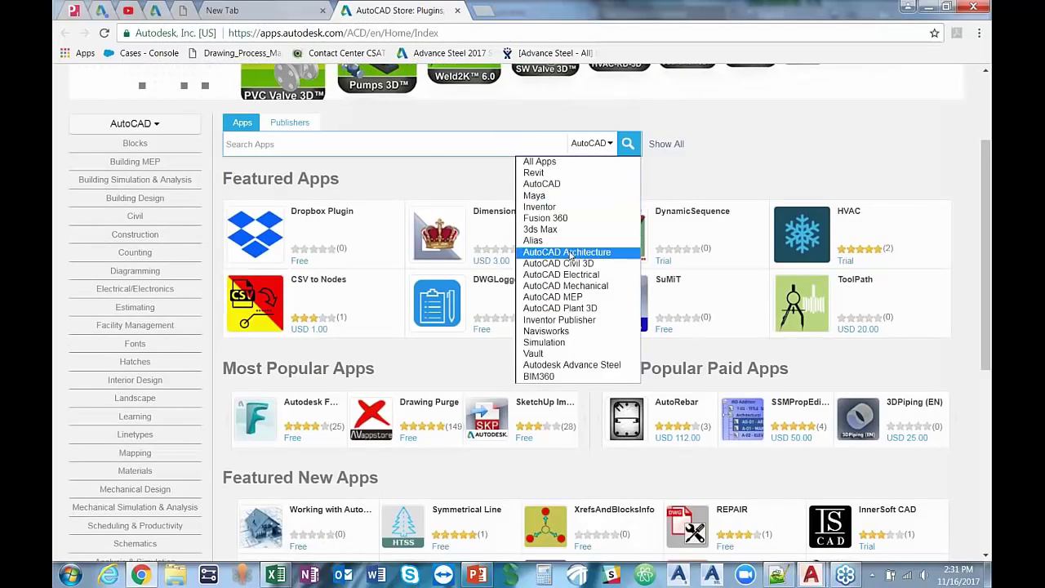
pyautogui.click(745, 166)
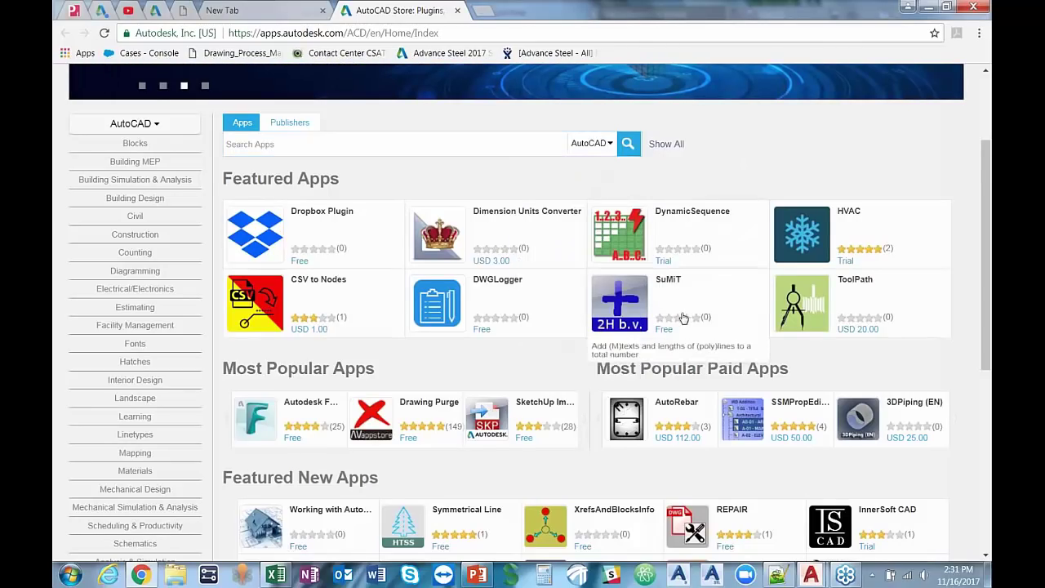
pyautogui.scroll(-1, 606, 347)
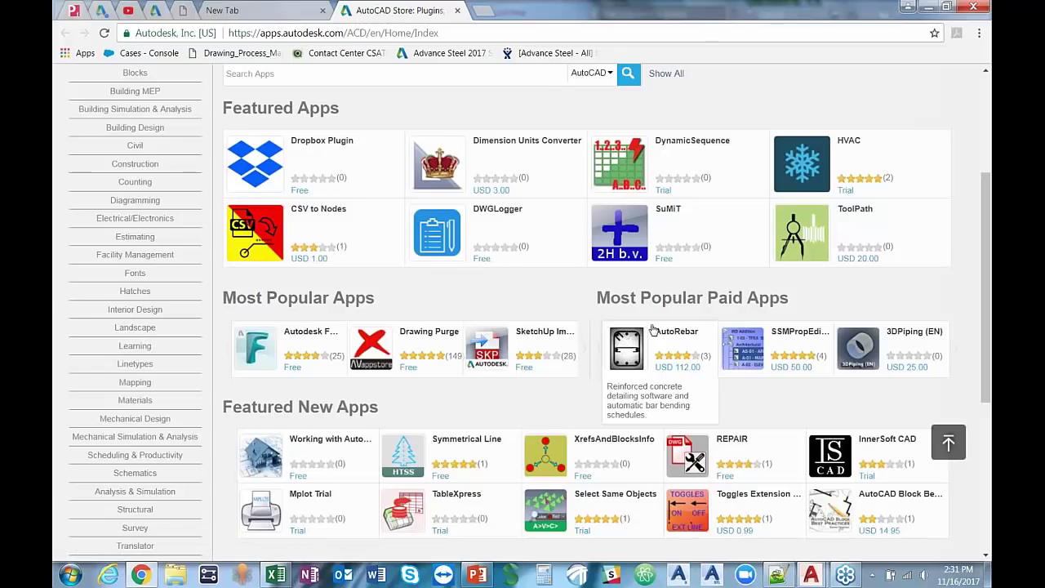
pyautogui.click(909, 6)
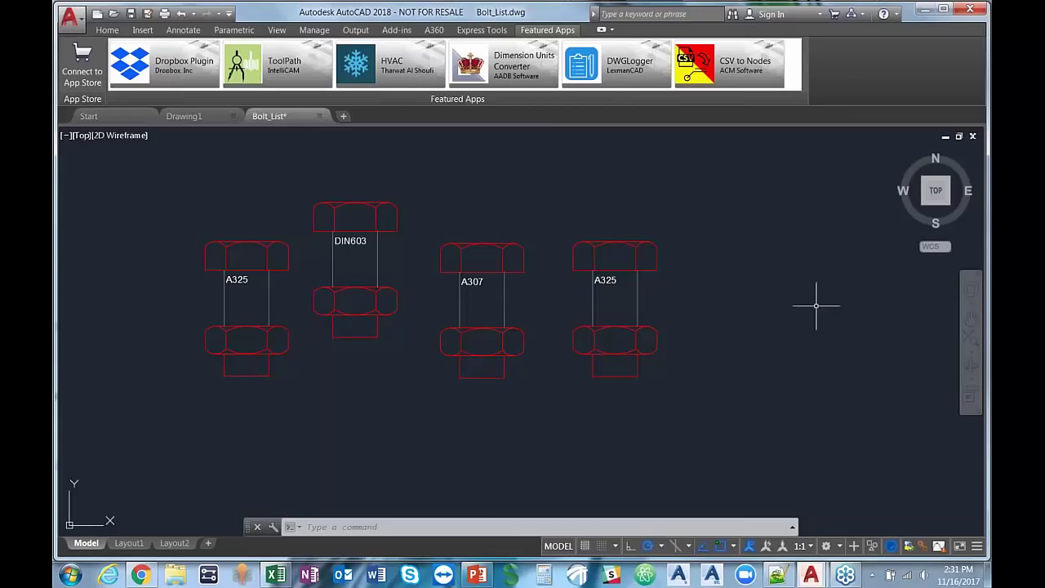
# Review the bolt drawing and examine the bolt quantities and grades in BoltListMain.xlsx in Excel, returning to AutoCAD.
pyautogui.click(109, 31)
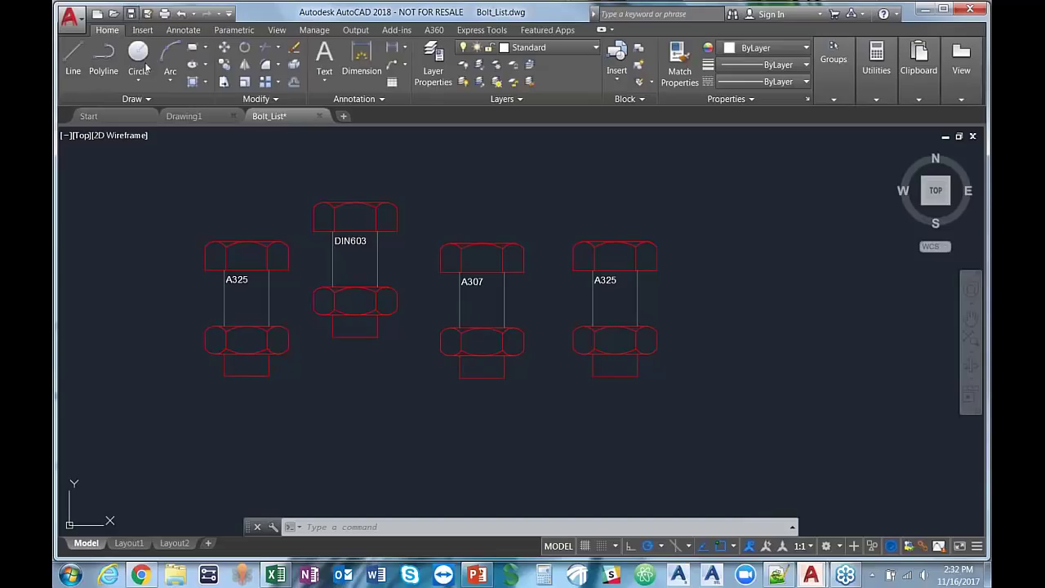
pyautogui.moveTo(214, 369); pyautogui.dragTo(246, 344, button='middle')
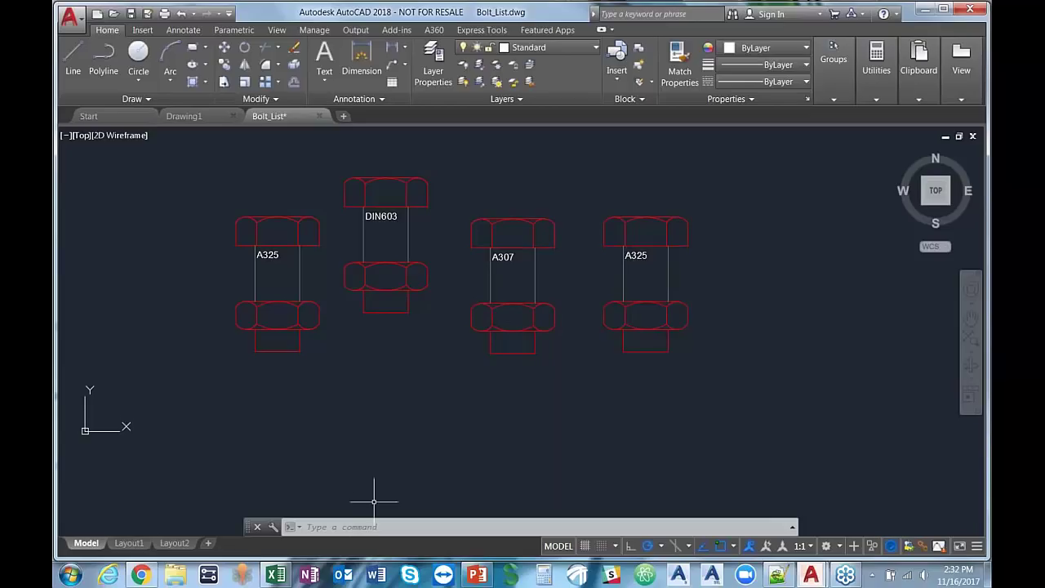
pyautogui.click(278, 572)
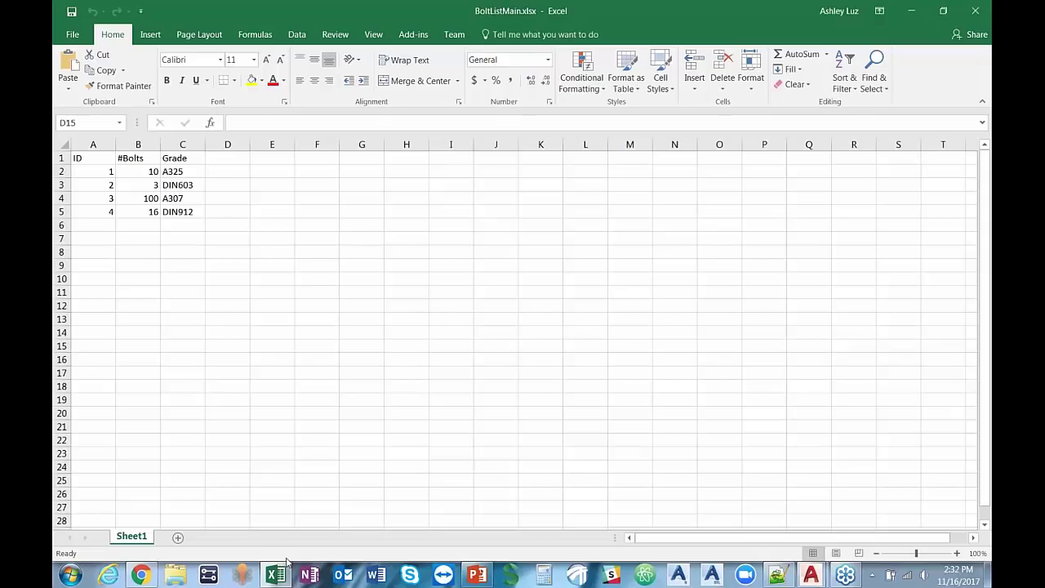
pyautogui.click(911, 11)
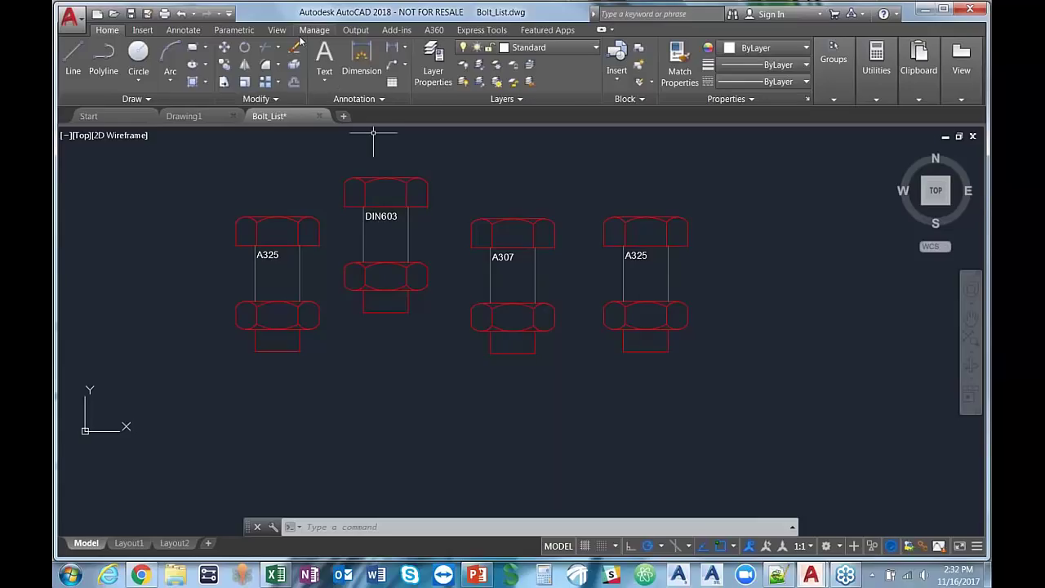
# Start a new data extraction and save it as BoltList on the Desktop.
pyautogui.click(141, 30)
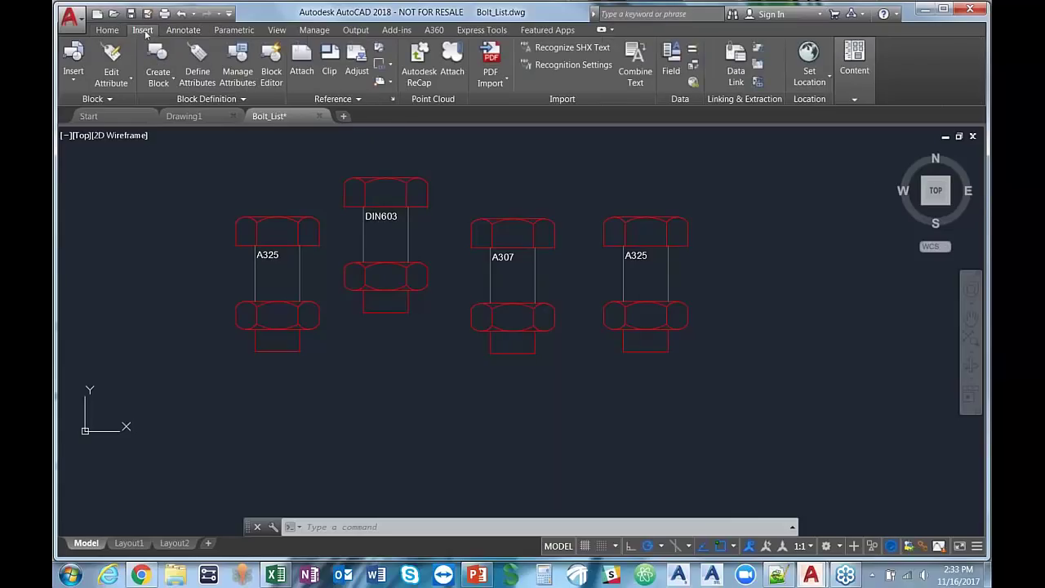
pyautogui.click(759, 83)
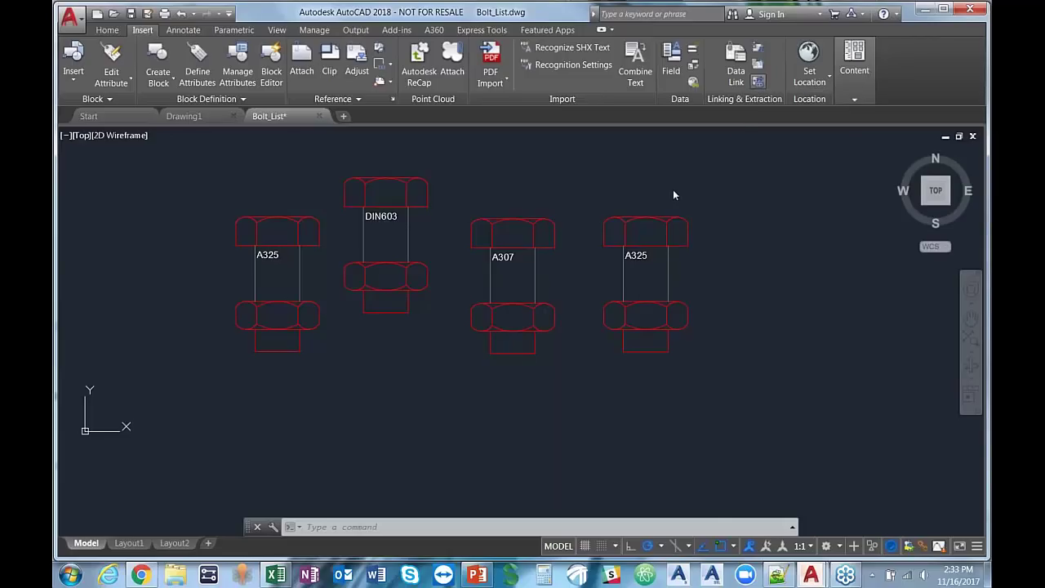
pyautogui.moveTo(523, 137); pyautogui.dragTo(521, 117)
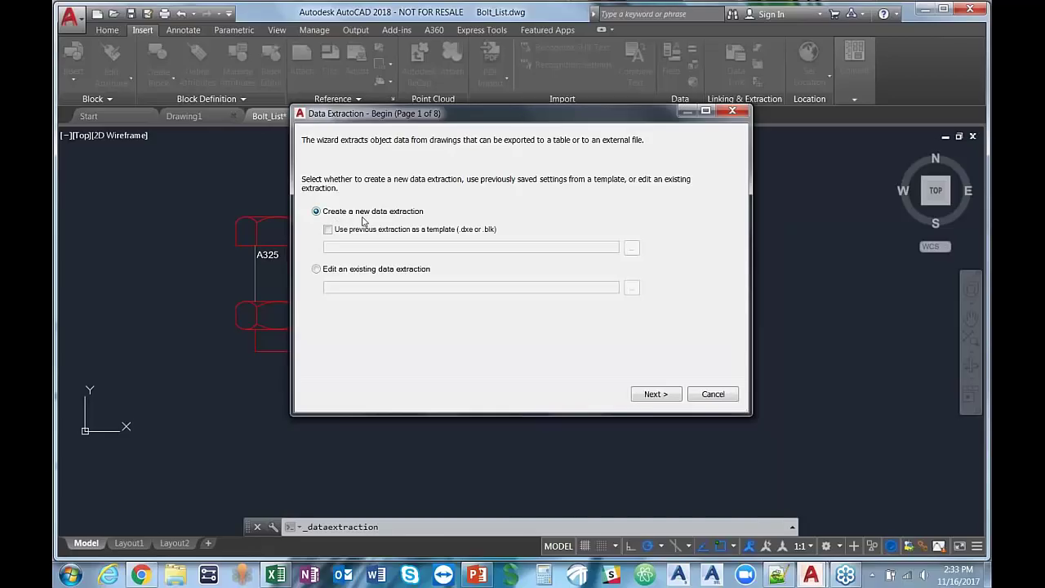
pyautogui.click(656, 395)
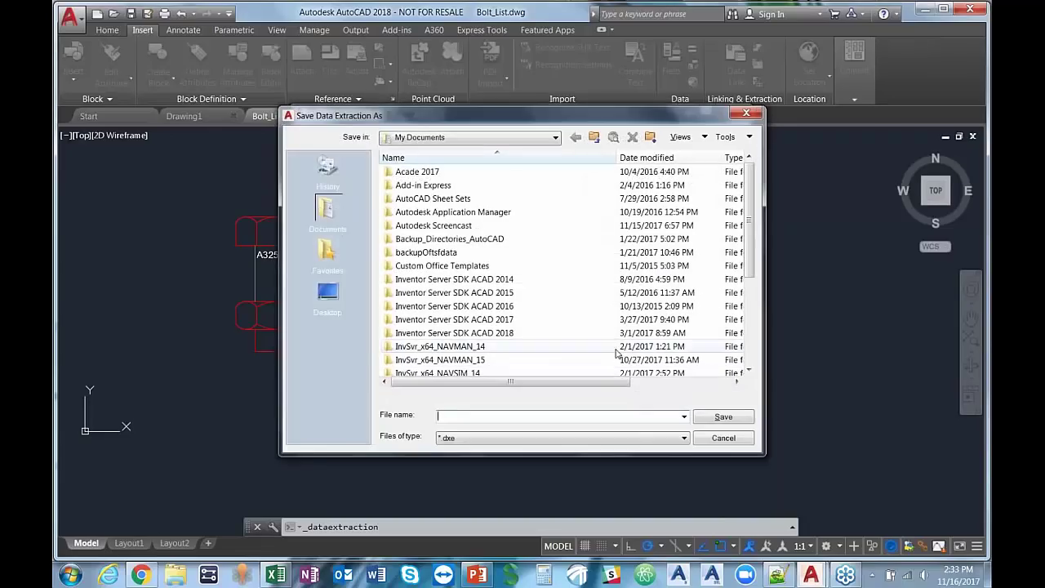
pyautogui.click(327, 291)
pyautogui.click(469, 415)
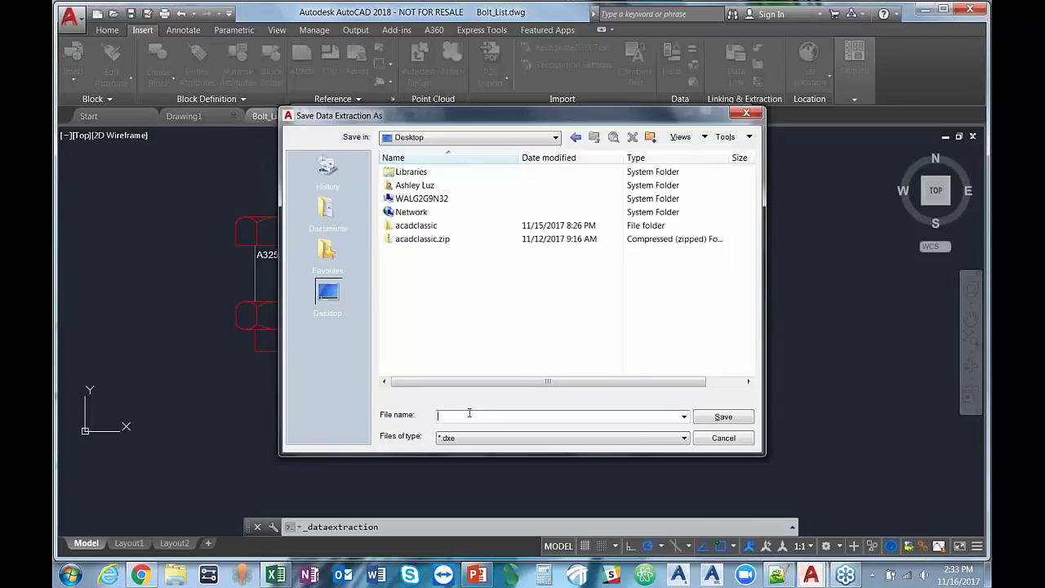
pyautogui.write('BoltList')
pyautogui.click(746, 418)
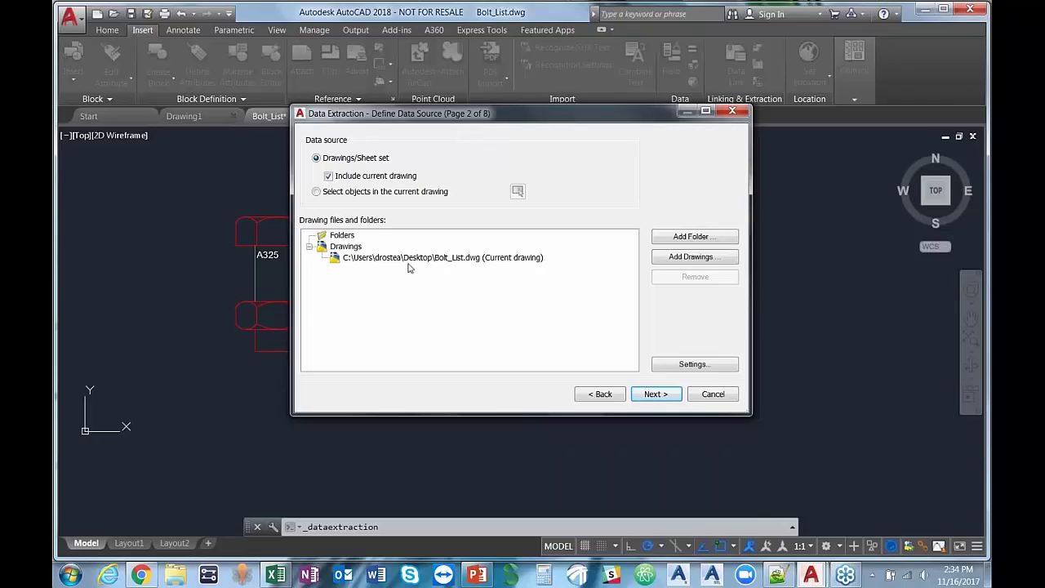
# Use the current drawing as data source, display only blocks with attributes, and include only the bolt_1 block in the extraction.
pyautogui.click(435, 259)
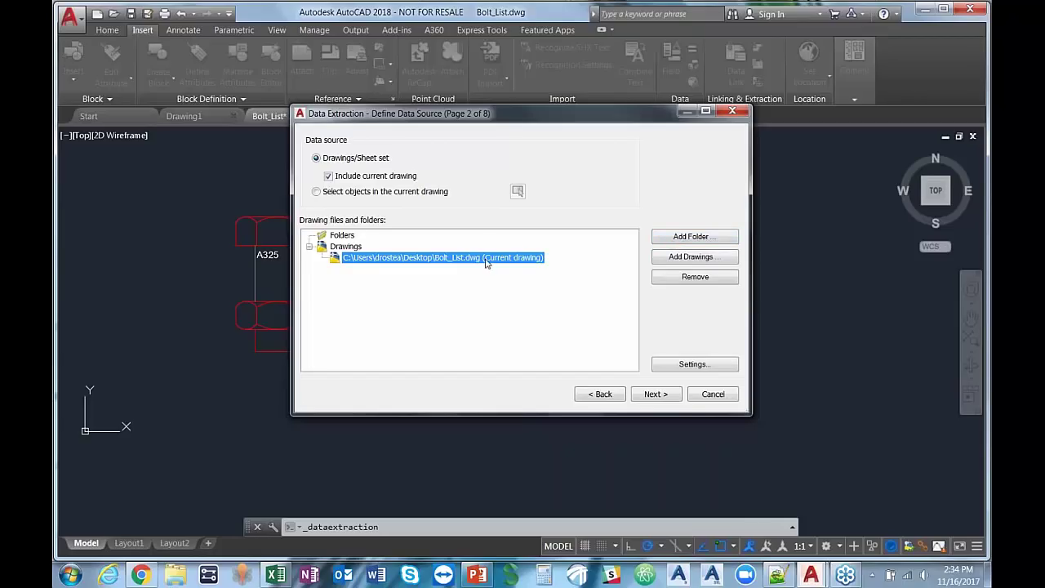
pyautogui.click(657, 394)
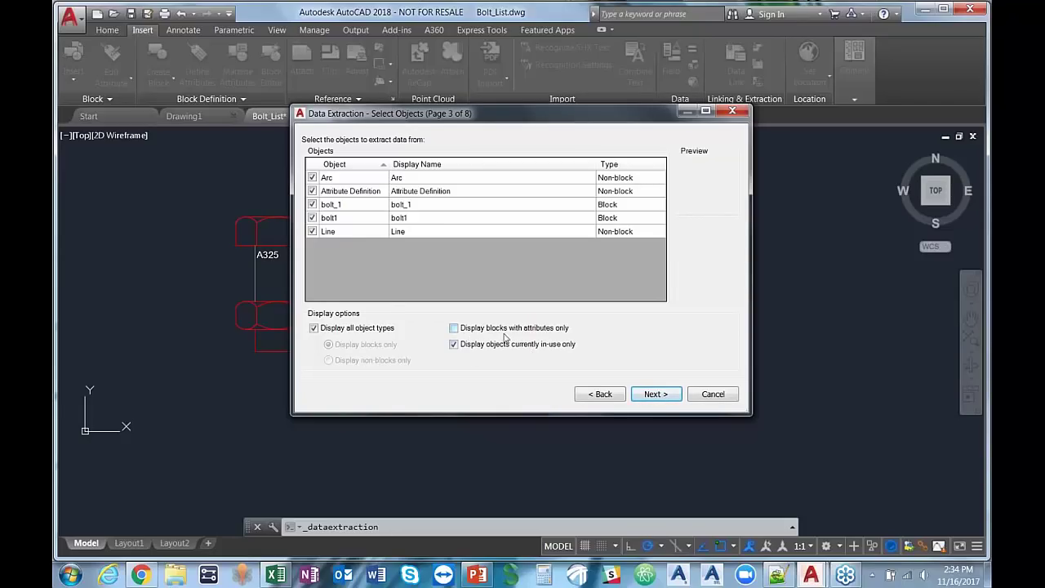
pyautogui.click(465, 330)
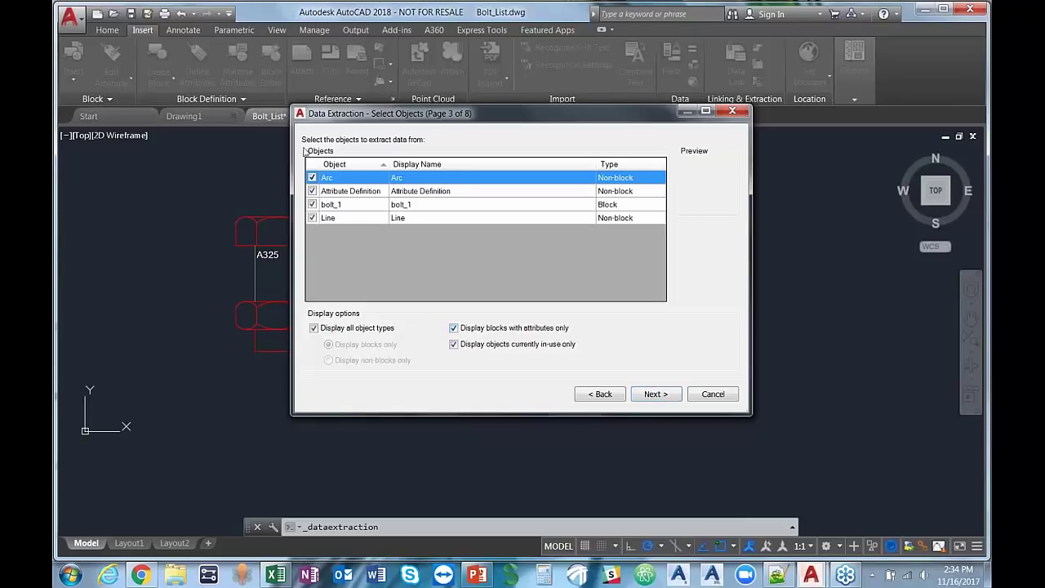
pyautogui.click(312, 177)
pyautogui.click(312, 190)
pyautogui.click(312, 217)
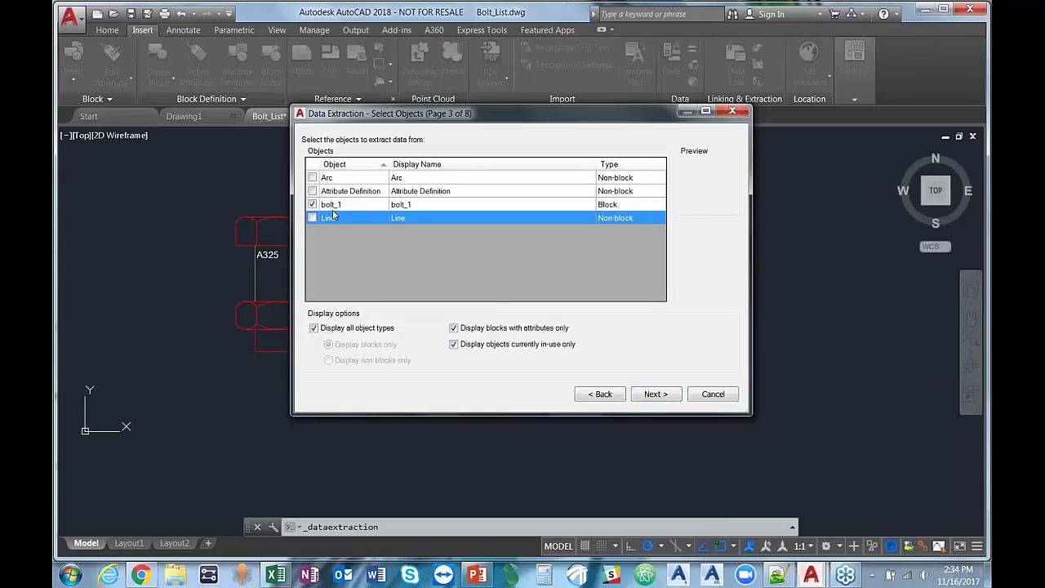
pyautogui.click(646, 396)
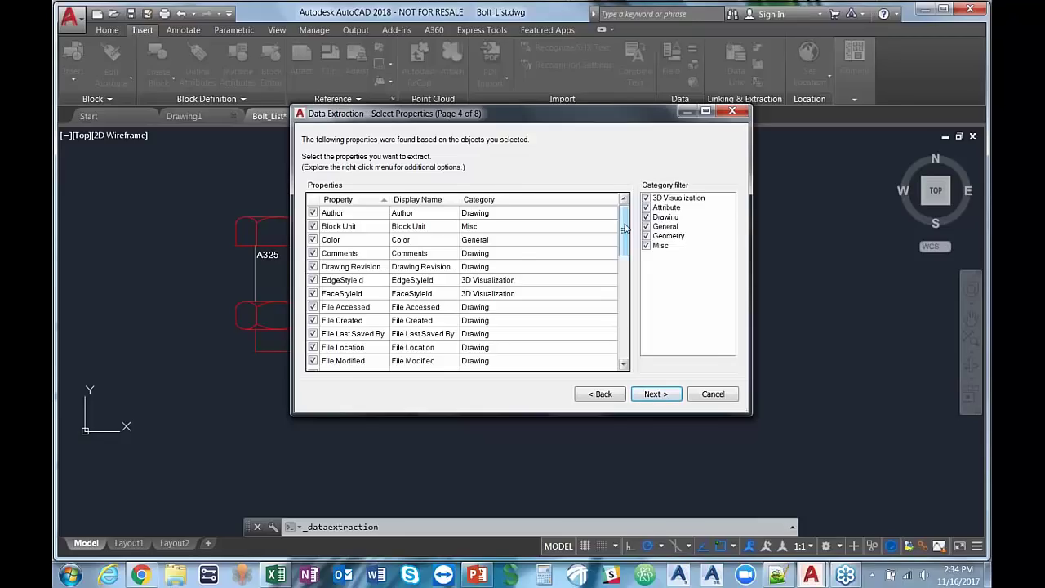
# Limit the extracted properties to the GRADE attribute and sort the extracted rows by GRADE in ascending order.
pyautogui.moveTo(624, 229); pyautogui.dragTo(625, 274)
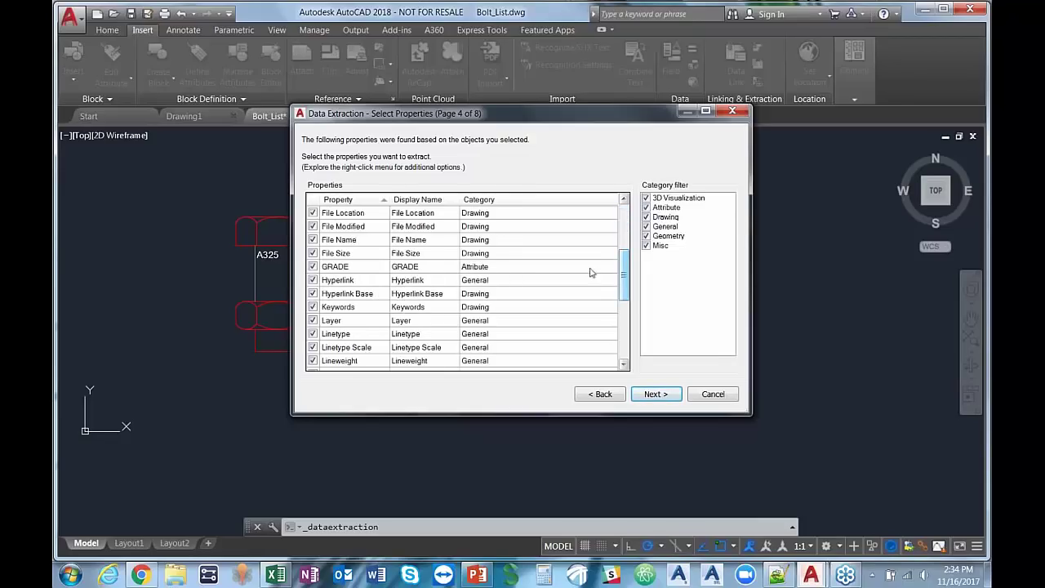
pyautogui.click(340, 273)
pyautogui.click(315, 267)
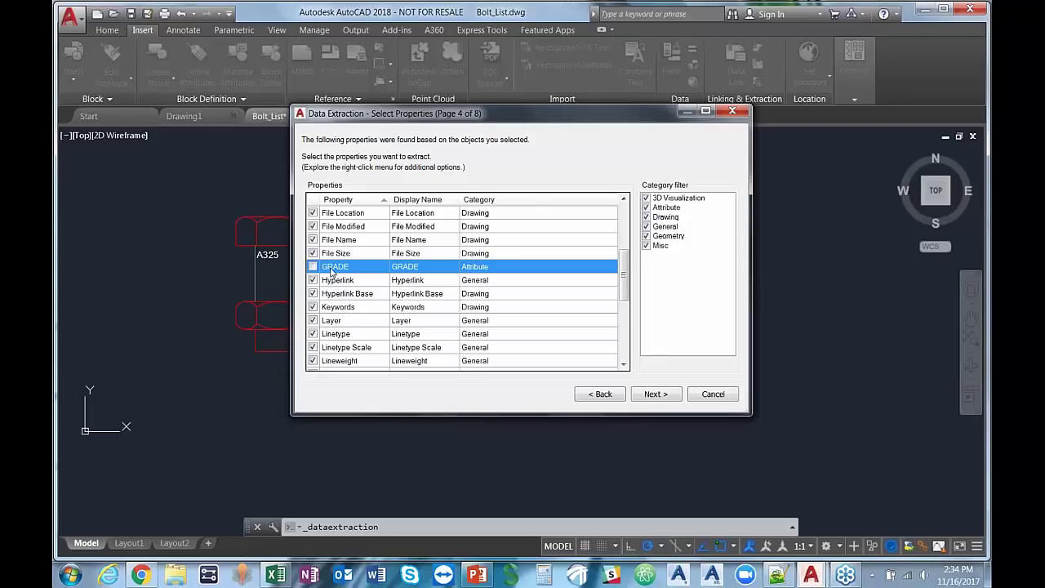
pyautogui.rightClick(332, 272)
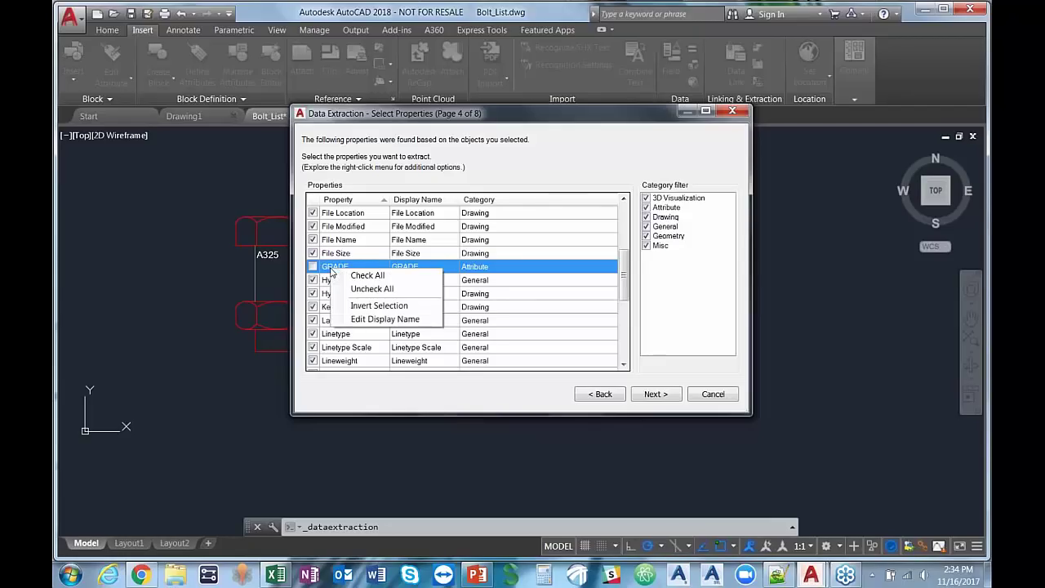
pyautogui.click(361, 307)
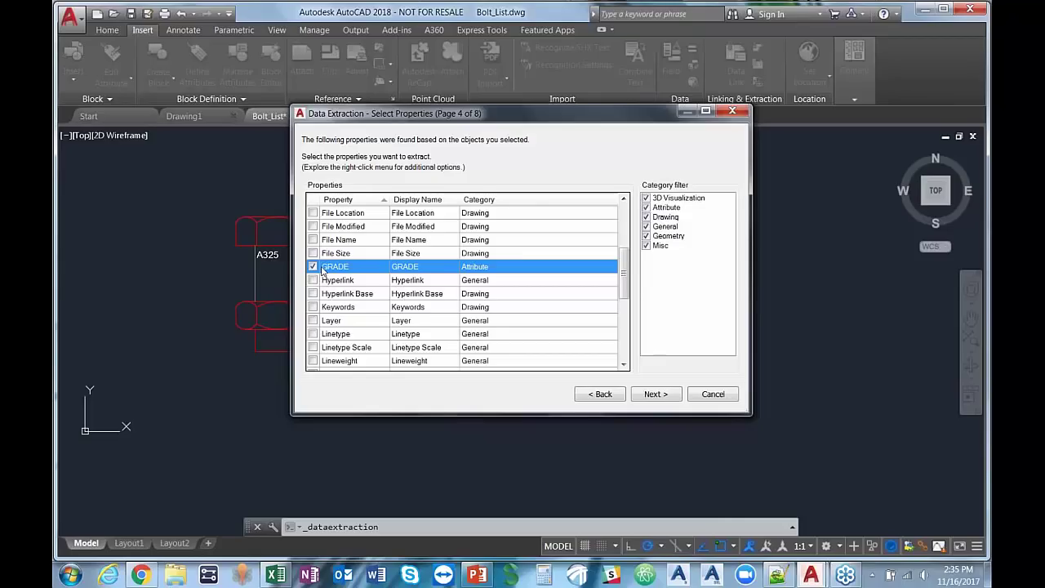
pyautogui.click(655, 394)
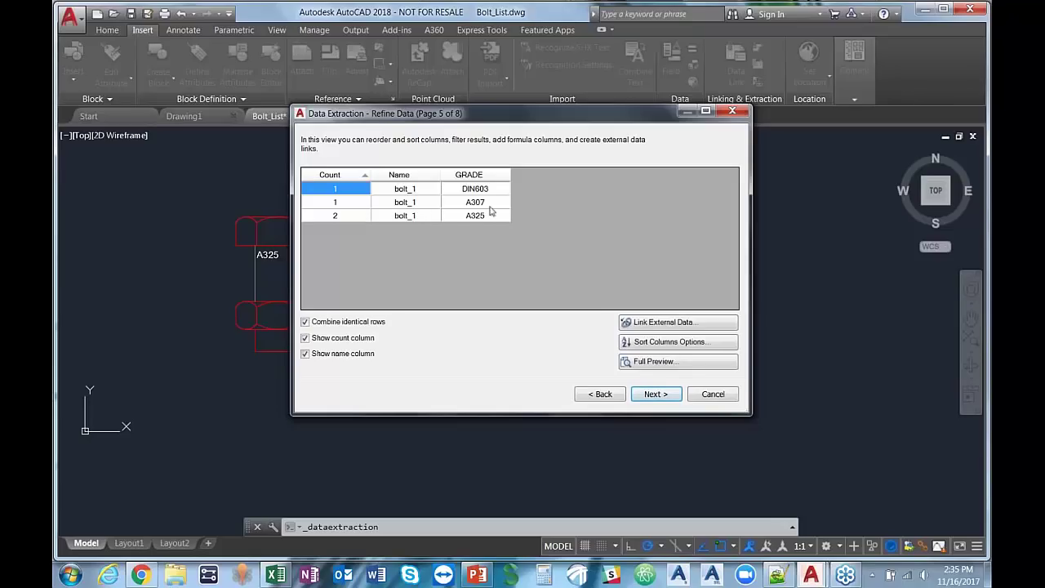
pyautogui.click(475, 177)
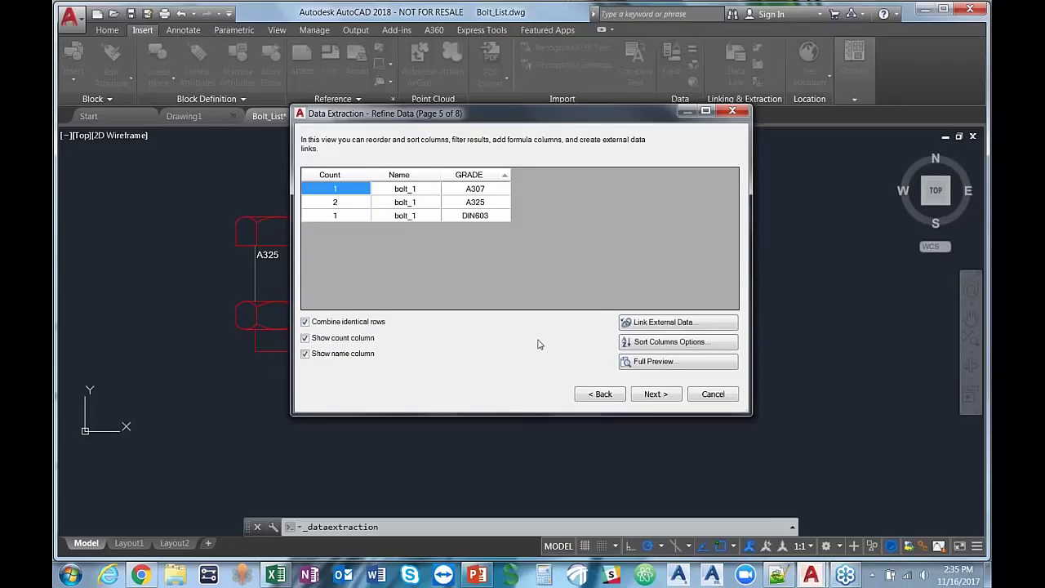
# Create a new Excel data link named BoltList as the external data source for the extraction.
pyautogui.click(655, 325)
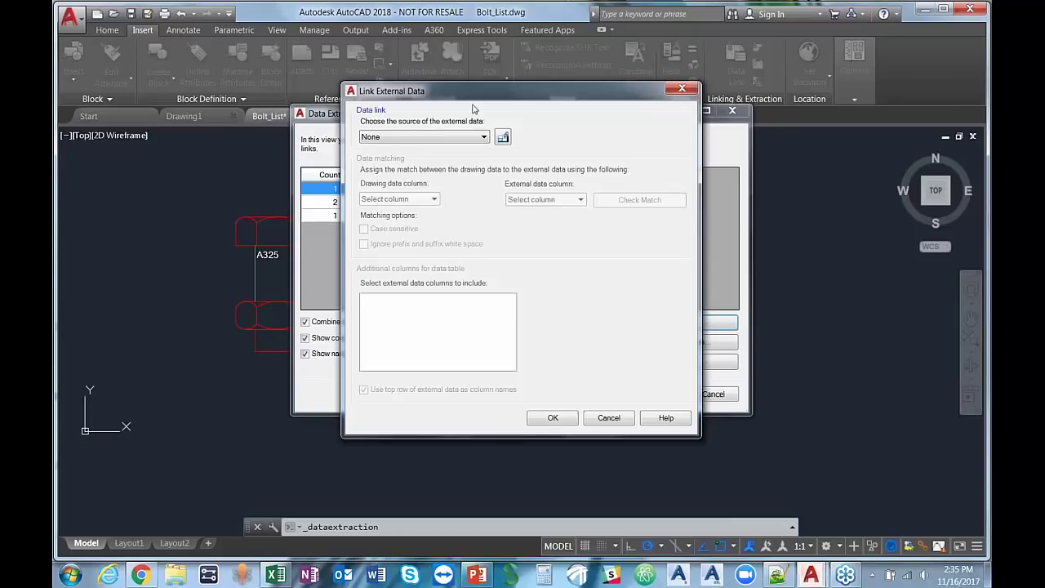
pyautogui.click(503, 139)
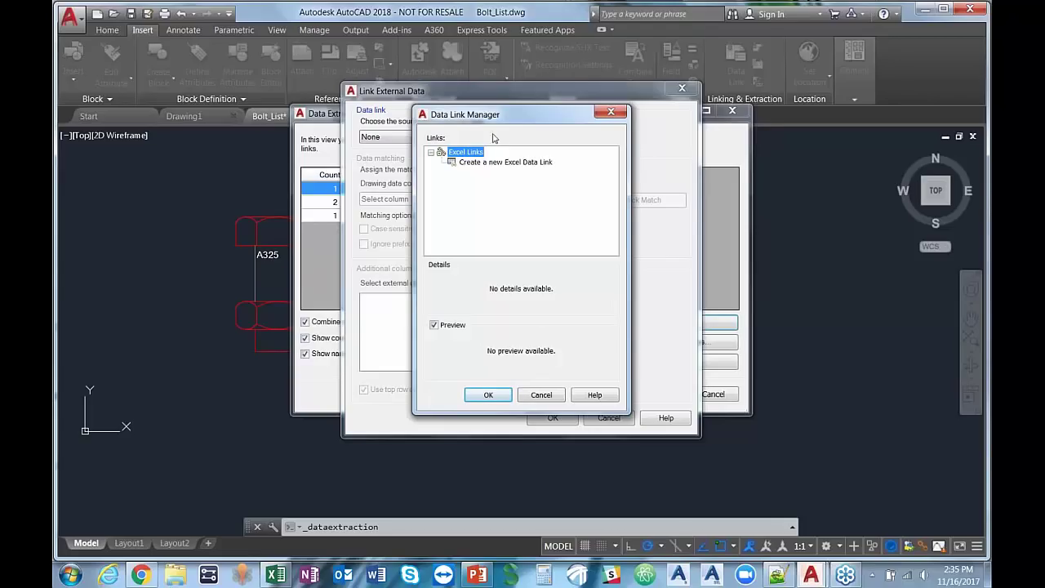
pyautogui.click(475, 162)
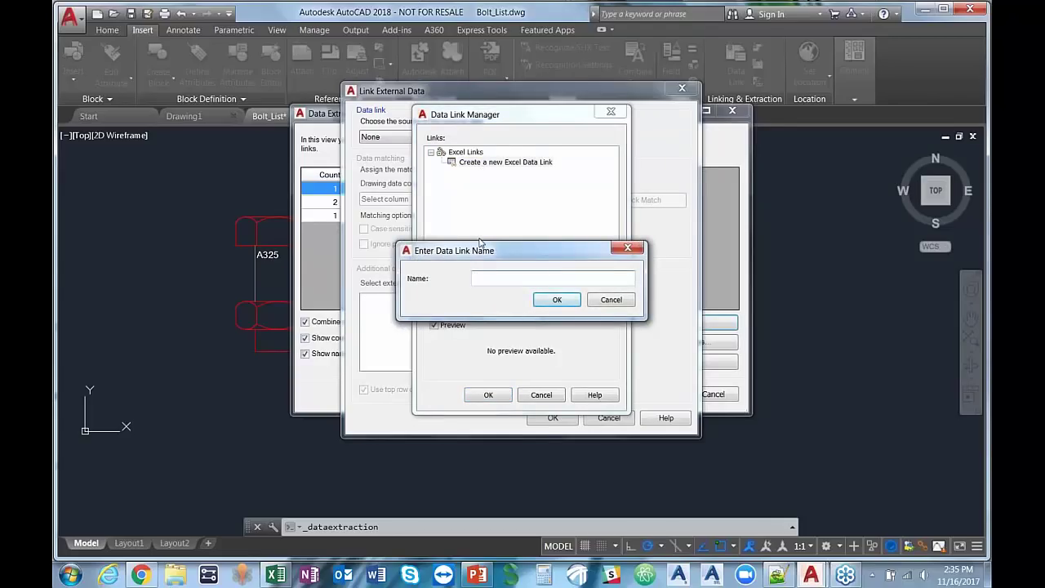
pyautogui.write('BoltList')
pyautogui.click(552, 300)
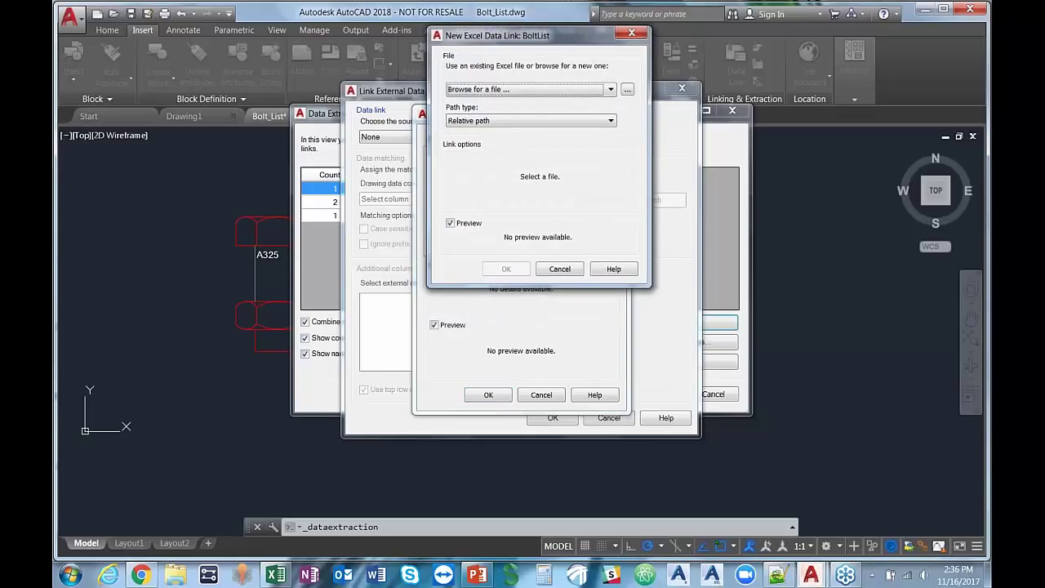
# Link BoltList to the entire Sheet1 of BoltListMain.xlsx on the Desktop, using a relative path.
pyautogui.click(627, 90)
pyautogui.click(402, 298)
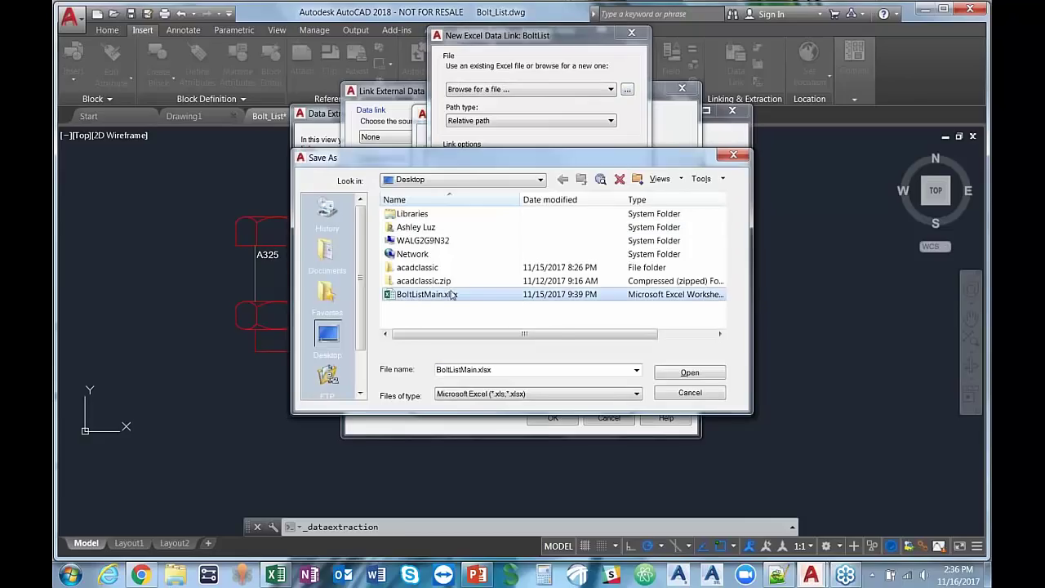
pyautogui.click(689, 373)
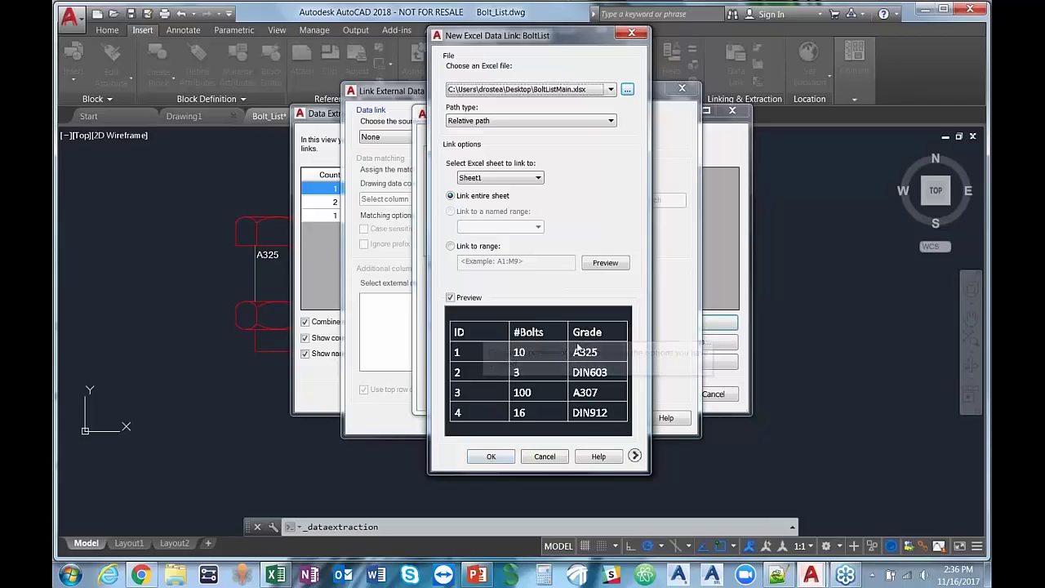
pyautogui.click(503, 460)
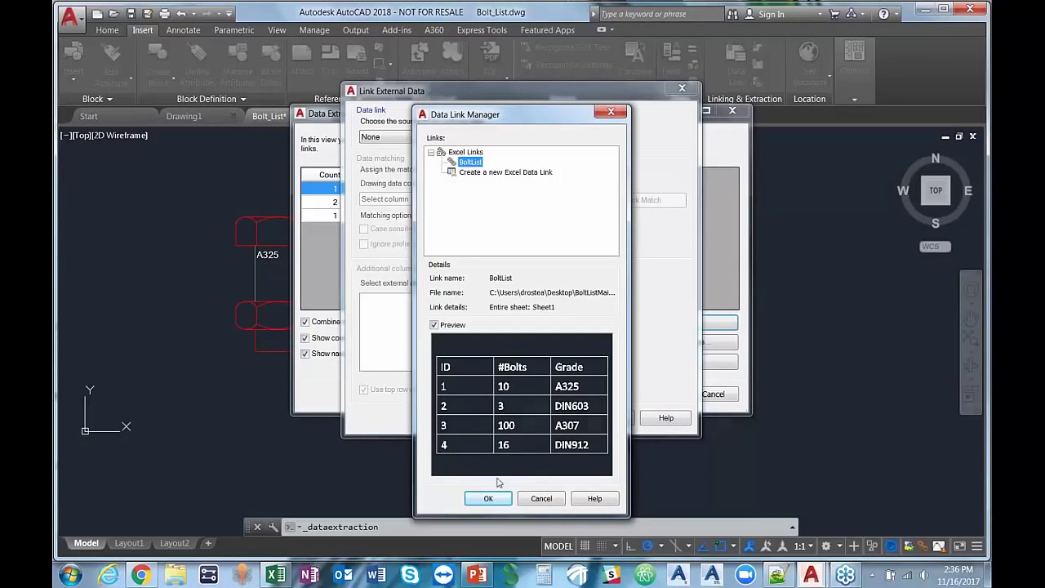
pyautogui.click(494, 499)
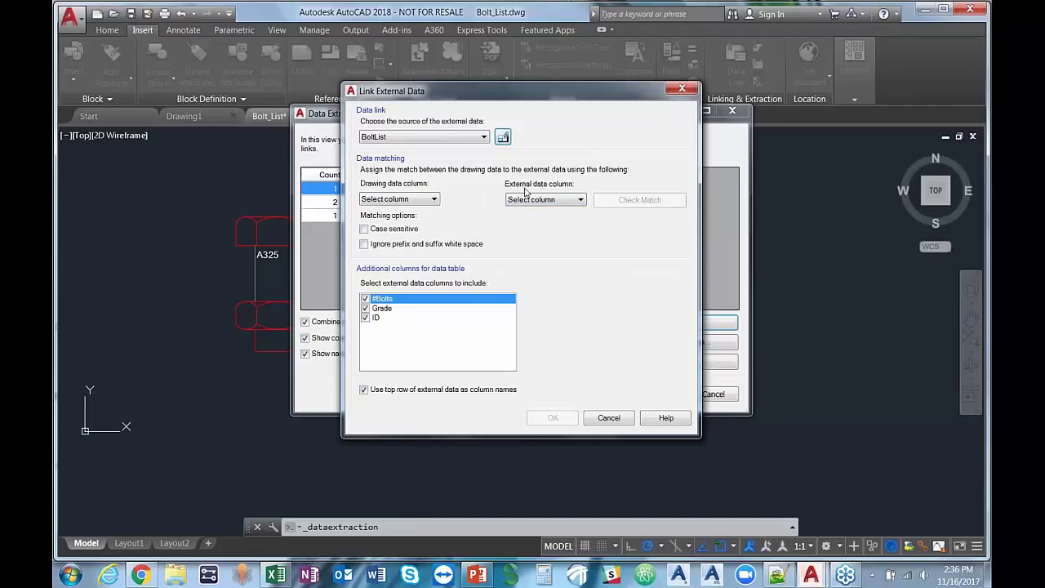
# Match the drawing's GRADE column to the external Grade column, check the match, and include the #Bolts, Grade and ID columns.
pyautogui.click(430, 201)
pyautogui.click(382, 228)
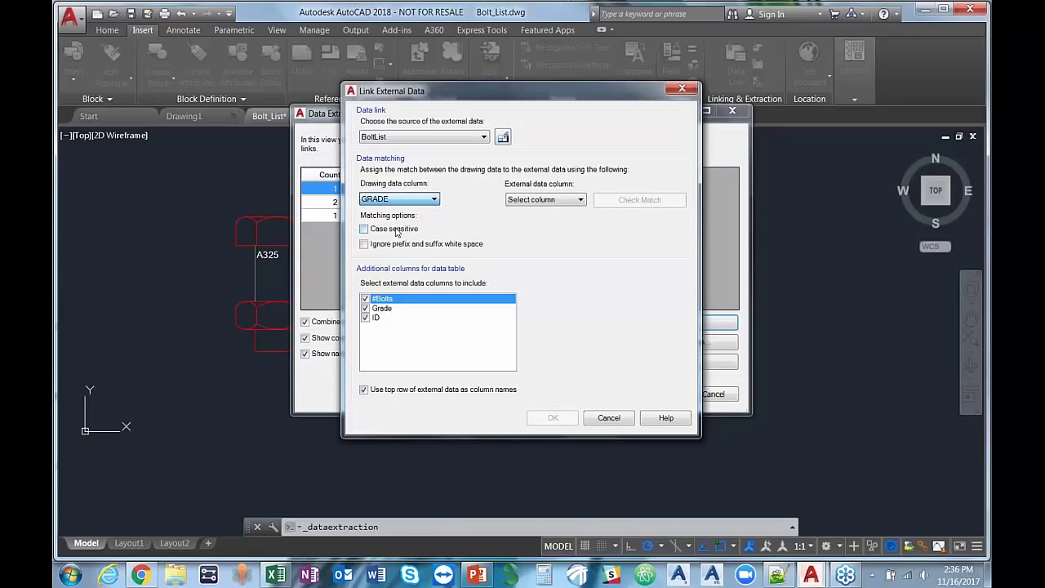
pyautogui.click(580, 200)
pyautogui.click(528, 230)
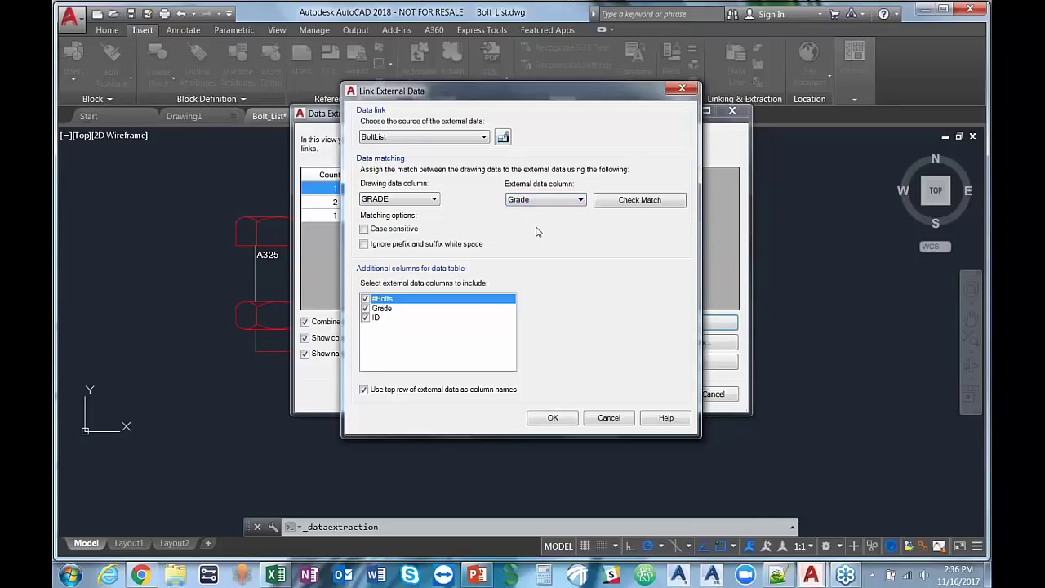
pyautogui.click(618, 203)
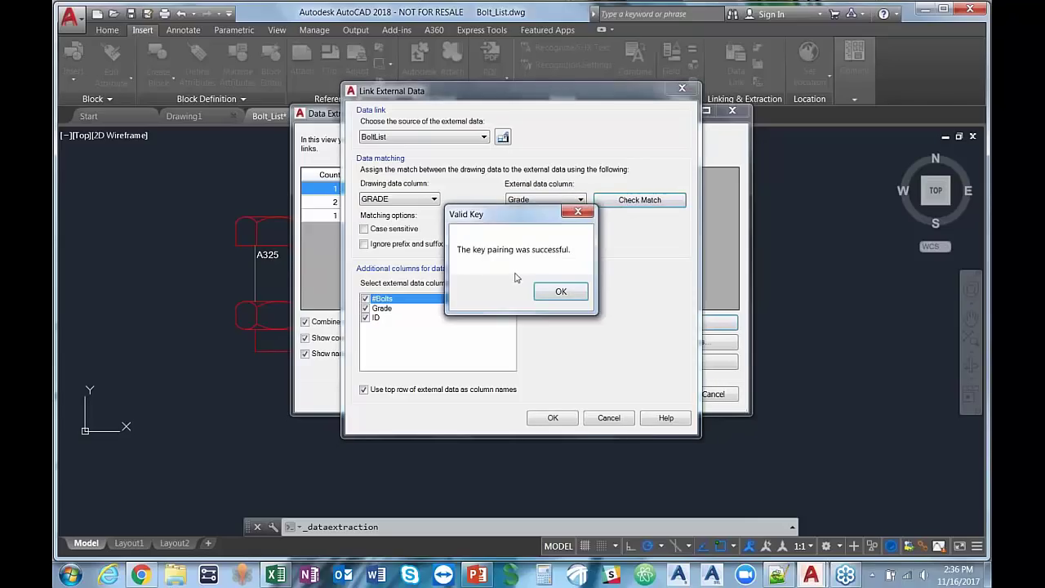
pyautogui.click(555, 290)
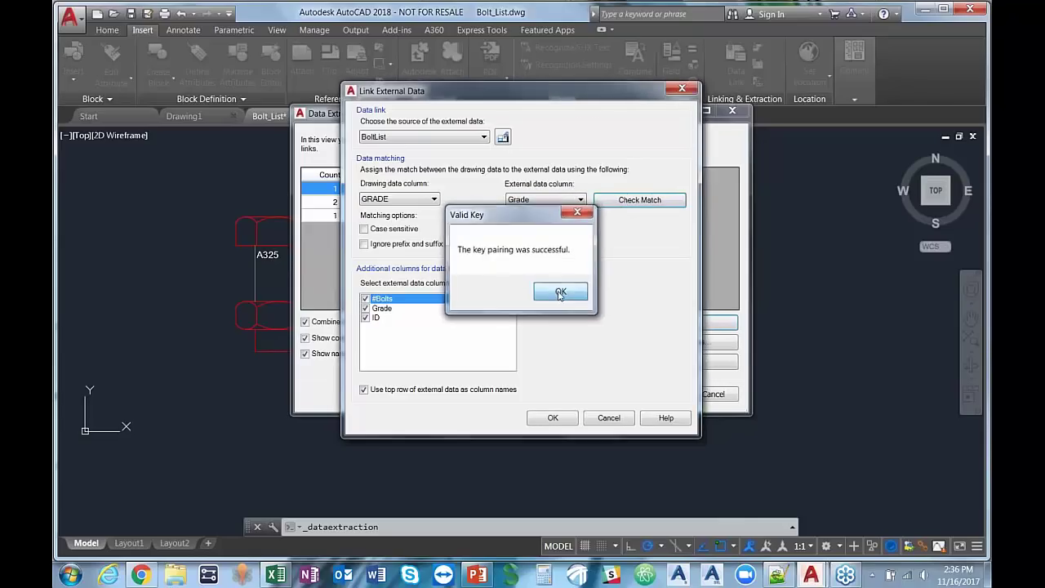
pyautogui.click(552, 417)
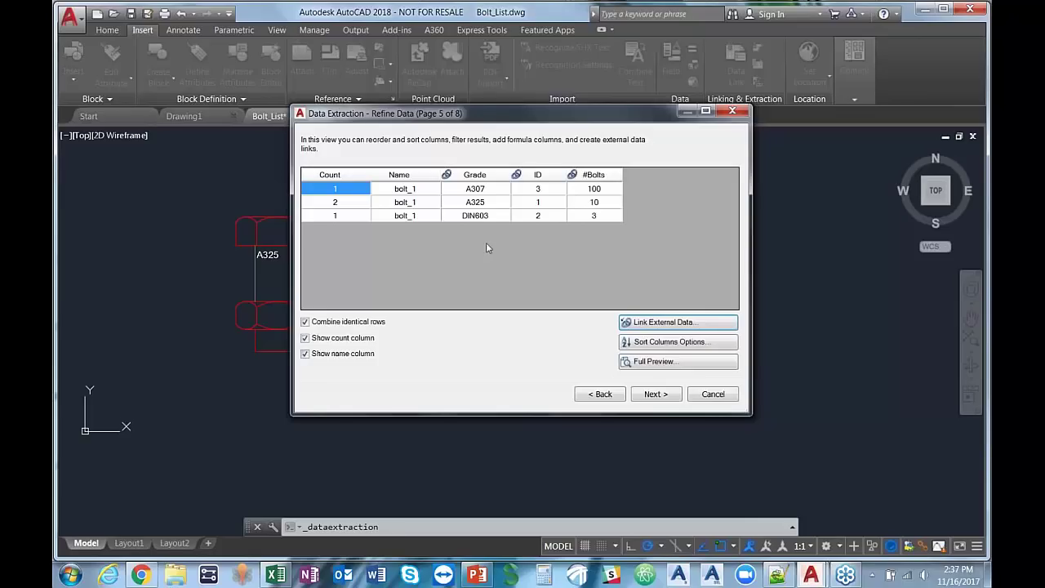
# Output the extraction as a table in the drawing, using the Standard table style and the title Bolt List.
pyautogui.click(654, 396)
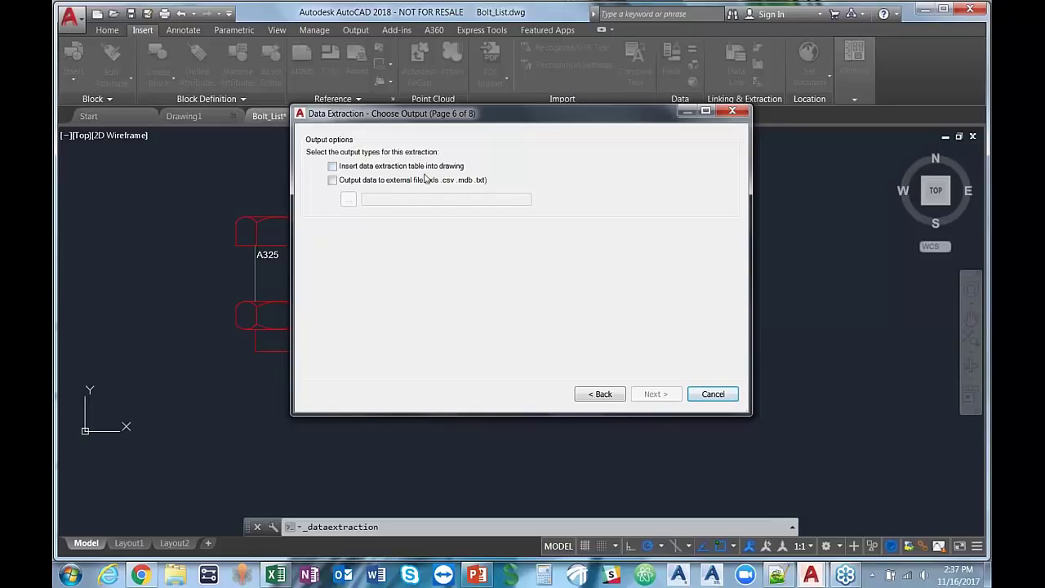
pyautogui.click(333, 167)
pyautogui.click(656, 395)
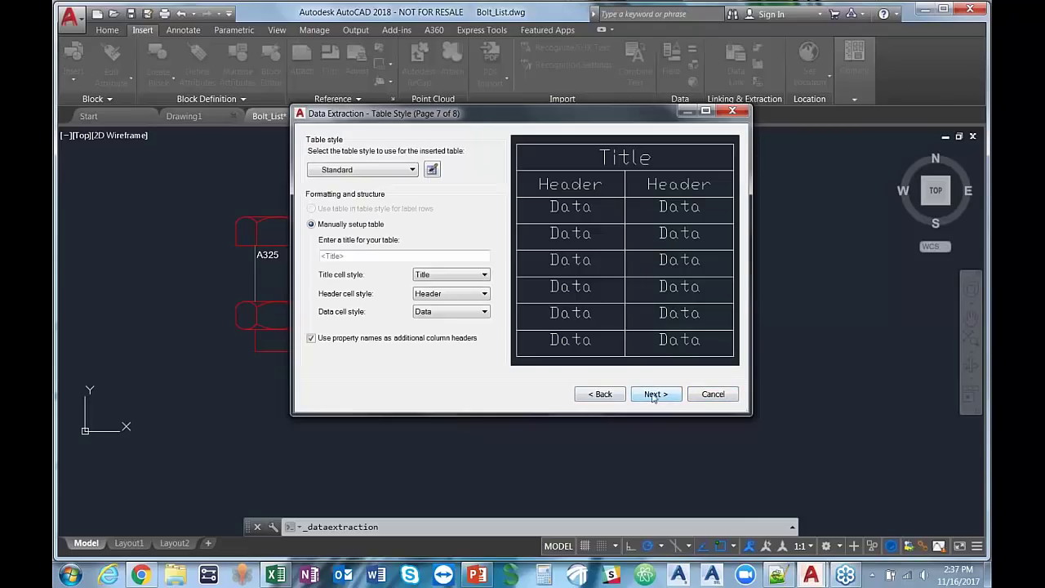
pyautogui.click(340, 256)
pyautogui.write('Bolt List')
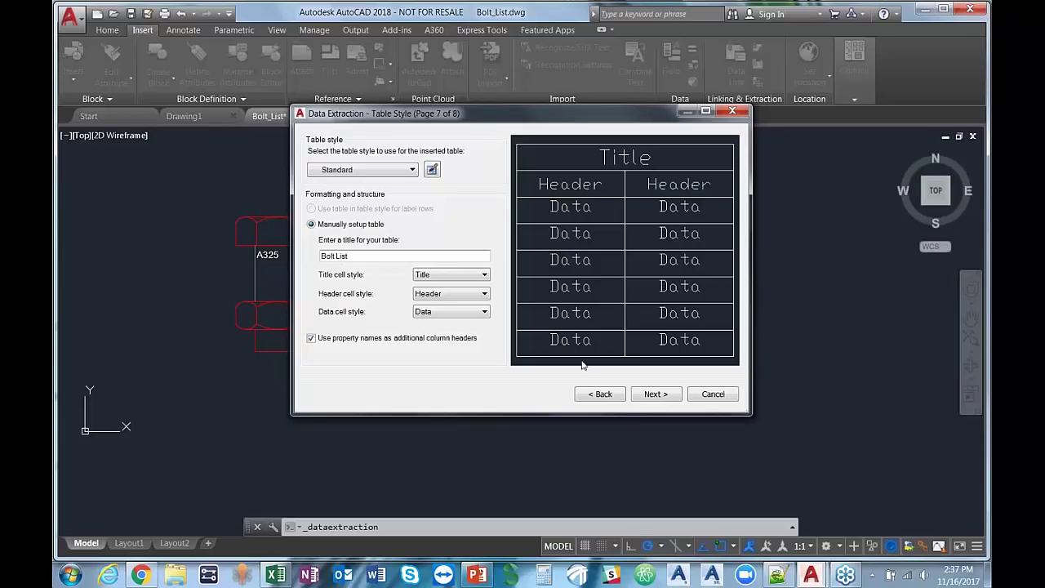
pyautogui.click(656, 393)
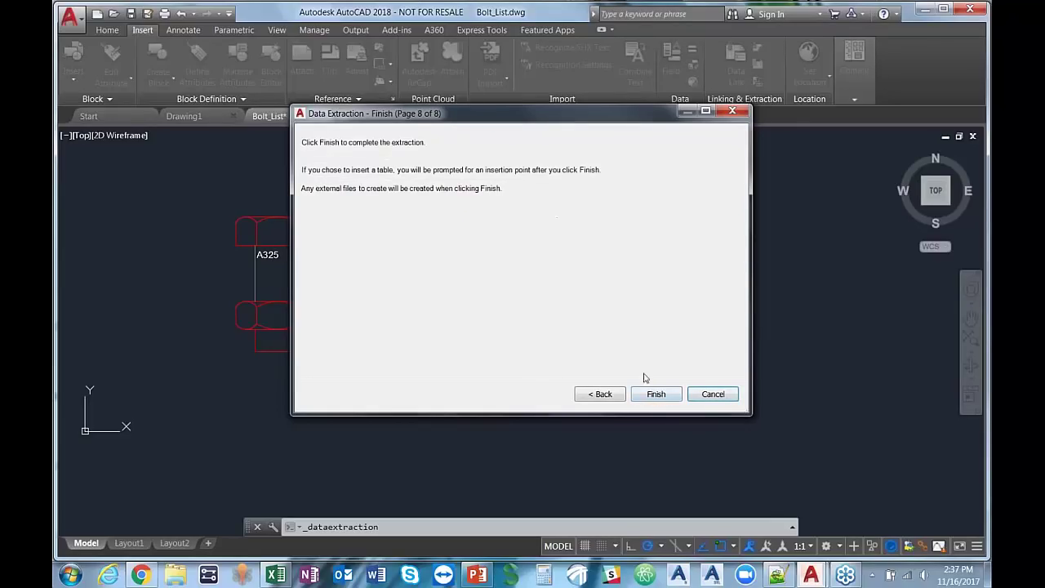
# Finish the data extraction and place the Bolt List table in the drawing just below the row of bolts.
pyautogui.click(654, 394)
pyautogui.scroll(-3, 457, 336)
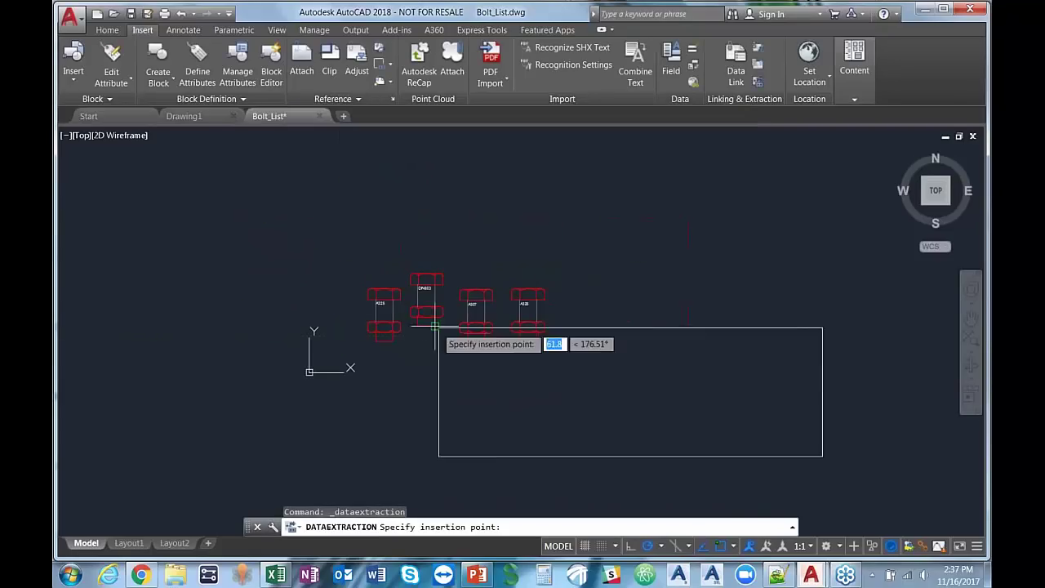
pyautogui.click(384, 372)
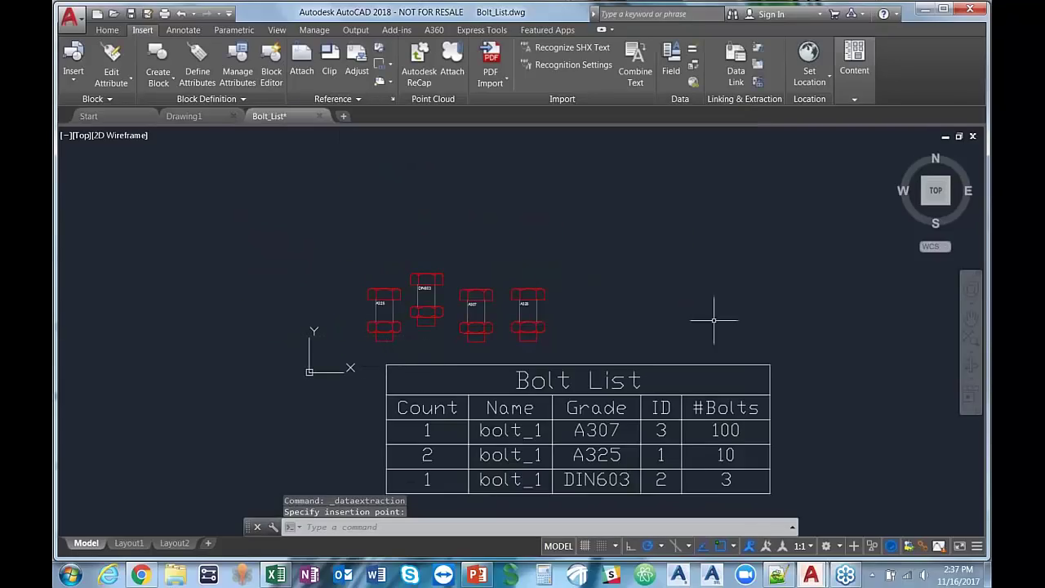
pyautogui.moveTo(677, 315); pyautogui.dragTo(676, 219, button='middle')
pyautogui.scroll(4, 613, 237)
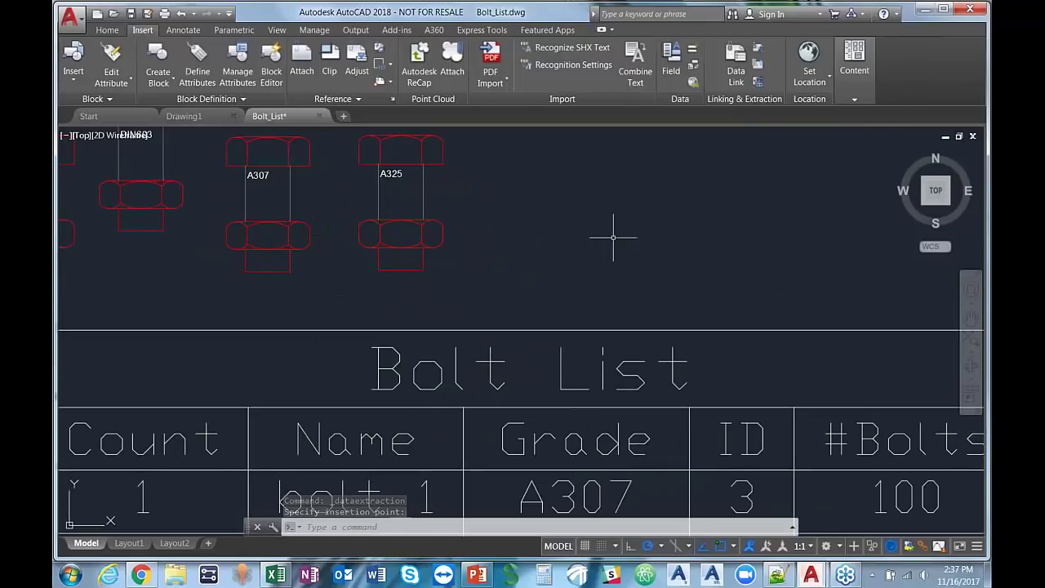
pyautogui.scroll(-4, 567, 245)
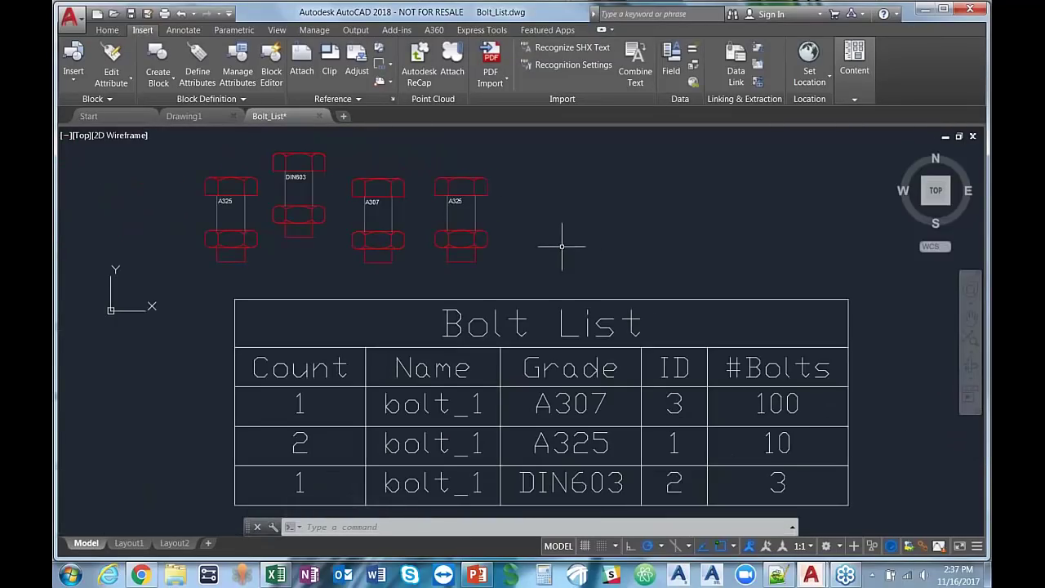
pyautogui.scroll(1, 603, 218)
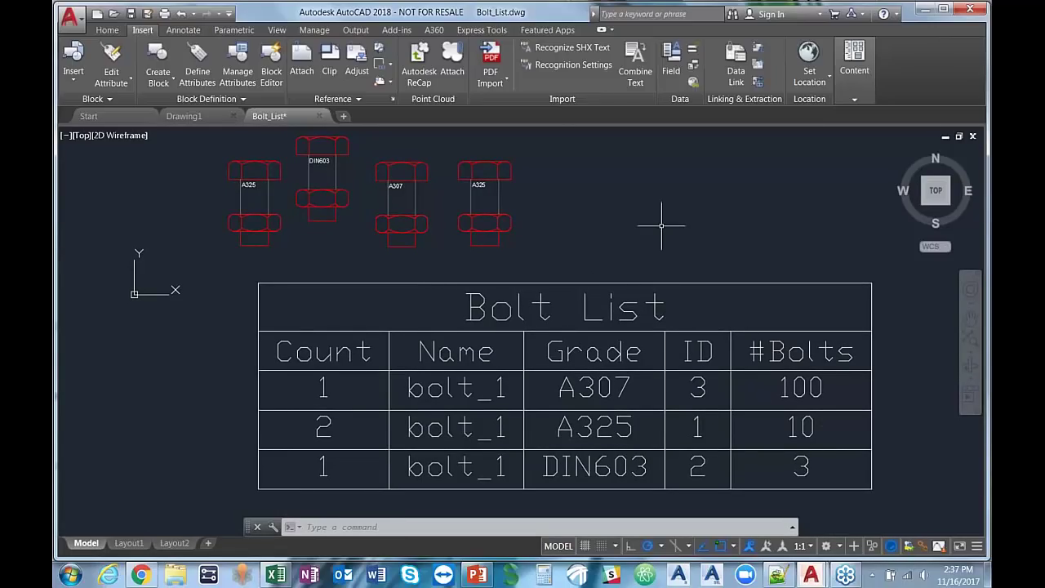
# Insert another bolt_1 block at the end of the bolt row, beyond the last A325 bolt, with GRADE set to A325.
pyautogui.click(72, 69)
pyautogui.click(170, 181)
pyautogui.click(596, 221)
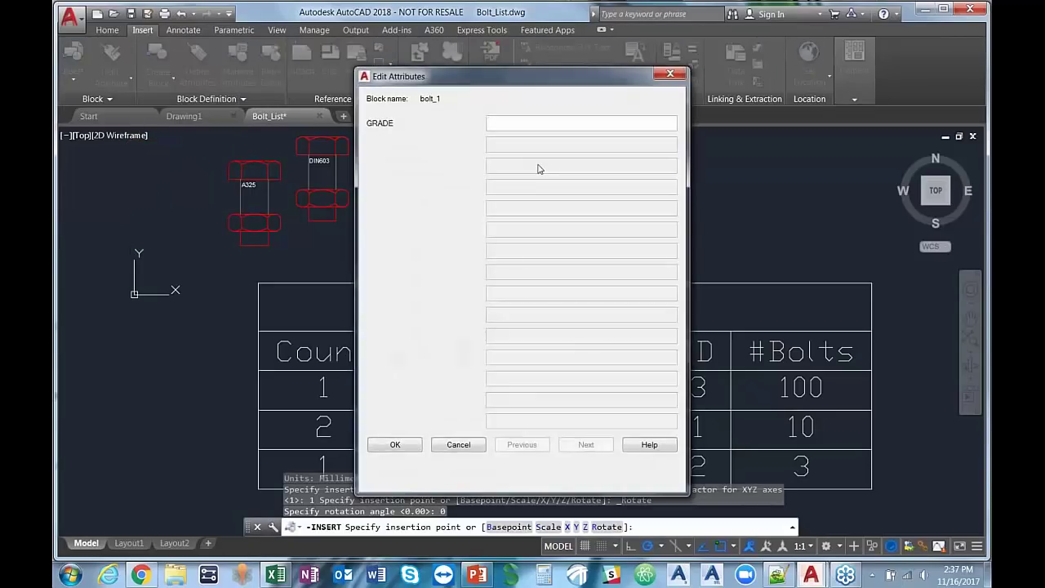
pyautogui.write('A325')
pyautogui.click(395, 444)
pyautogui.scroll(-2, 499, 340)
pyautogui.scroll(2, 500, 340)
pyautogui.moveTo(684, 220); pyautogui.dragTo(689, 217, button='middle')
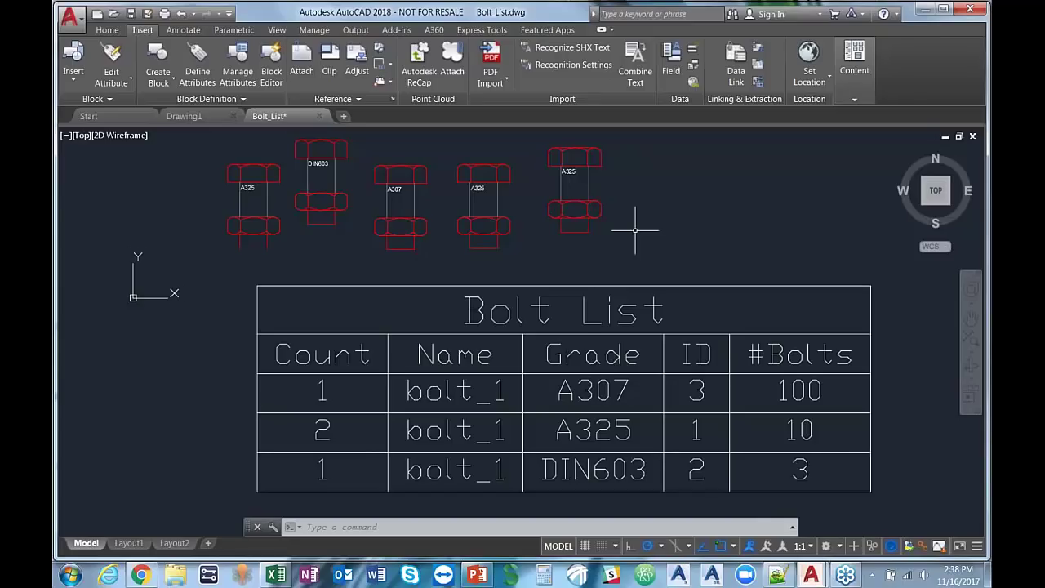
# Update the data links of the Bolt List table, check its A325 count, and deselect the table.
pyautogui.click(555, 331)
pyautogui.click(558, 325)
pyautogui.rightClick(558, 331)
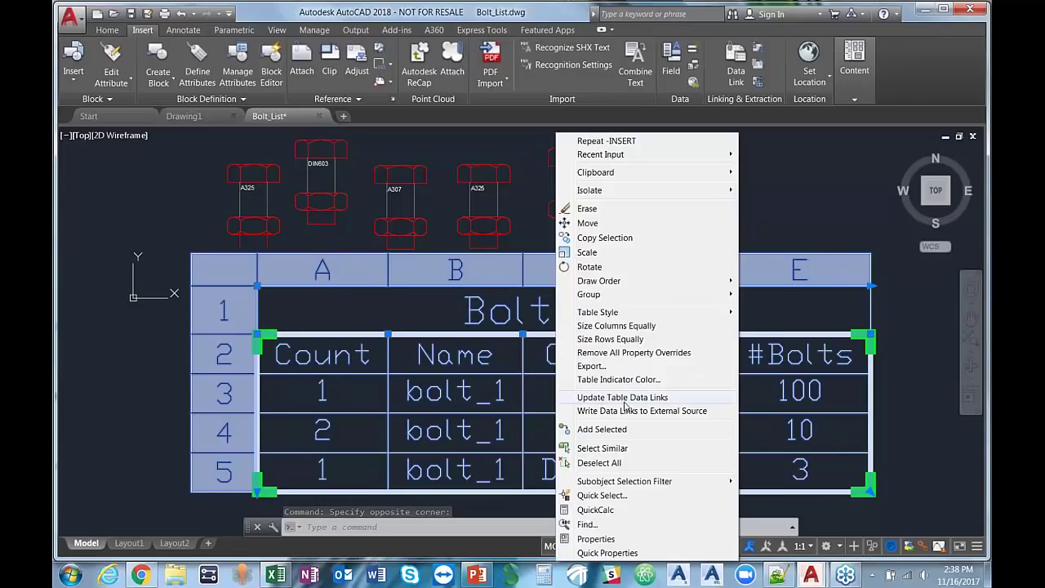
pyautogui.click(624, 399)
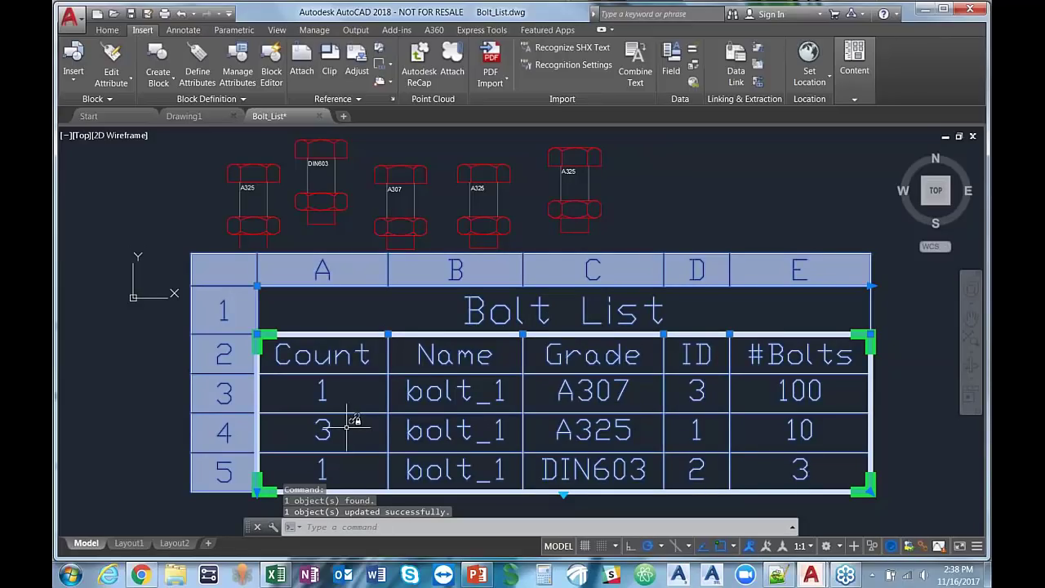
pyautogui.moveTo(351, 422)
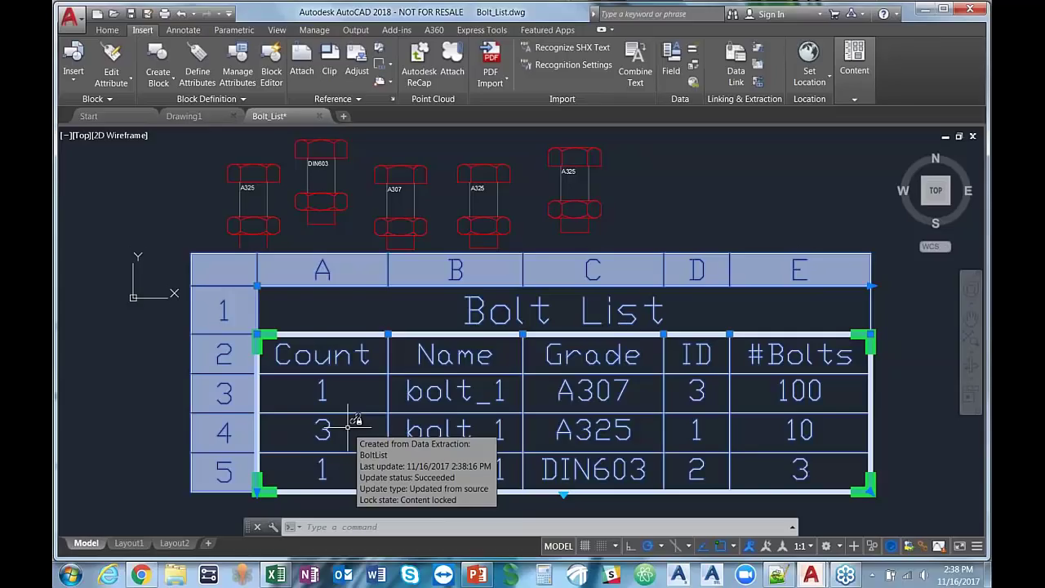
pyautogui.press('Escape')
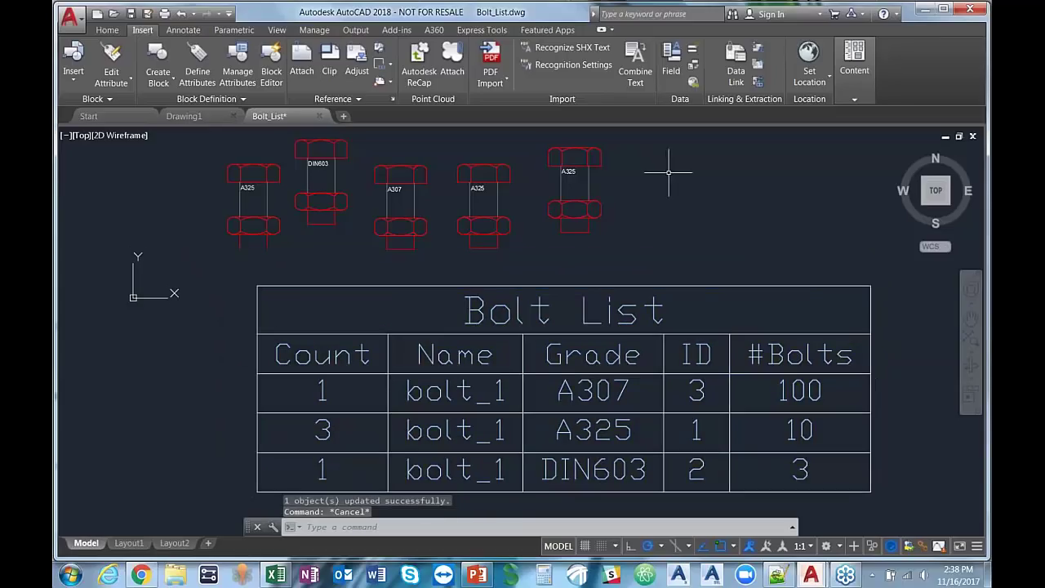
# Compare the Bolt List table with the quantities and grades in BoltListMain.xlsx in Excel, returning to AutoCAD.
pyautogui.moveTo(641, 216); pyautogui.dragTo(643, 203, button='middle')
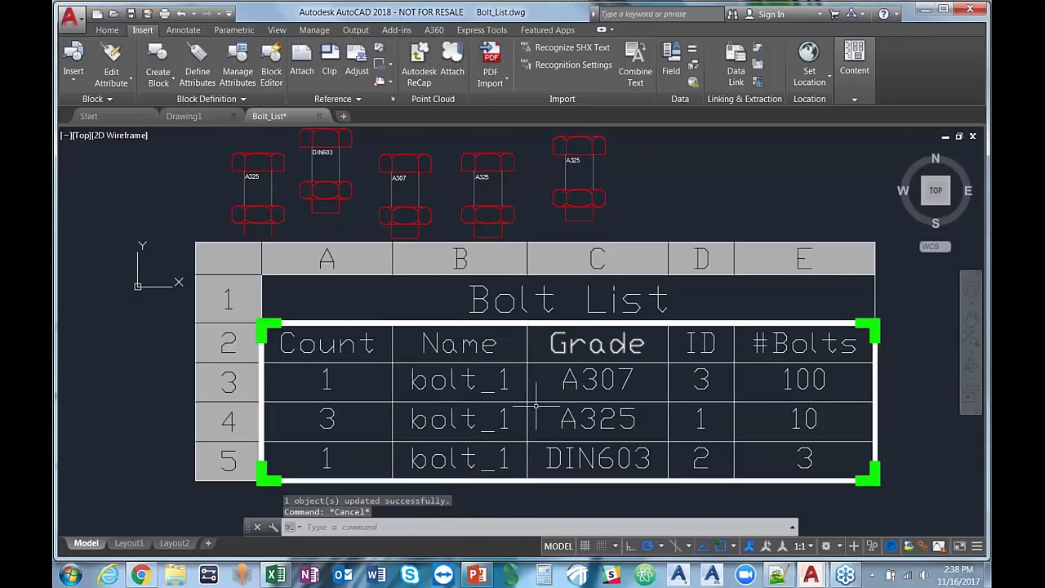
pyautogui.click(282, 575)
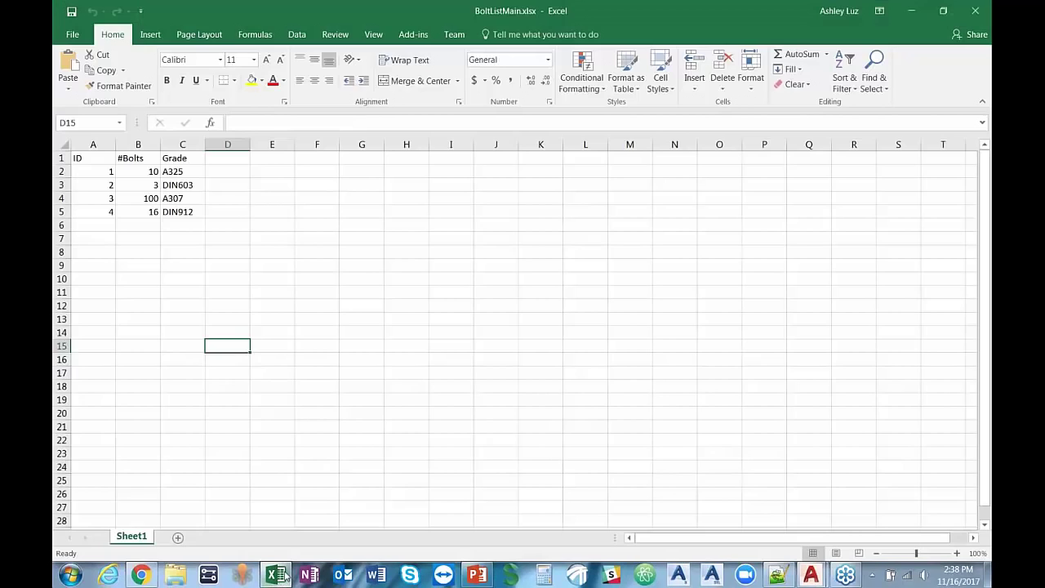
pyautogui.click(282, 575)
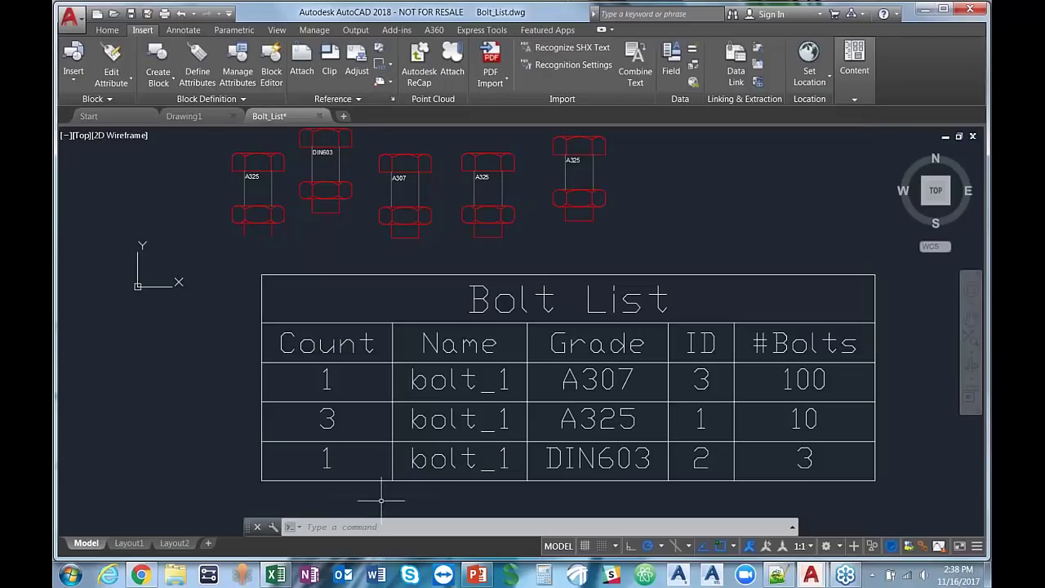
# Clear the table selection and quit the program without saving the changes to Bolt_List.dwg.
pyautogui.click(376, 474)
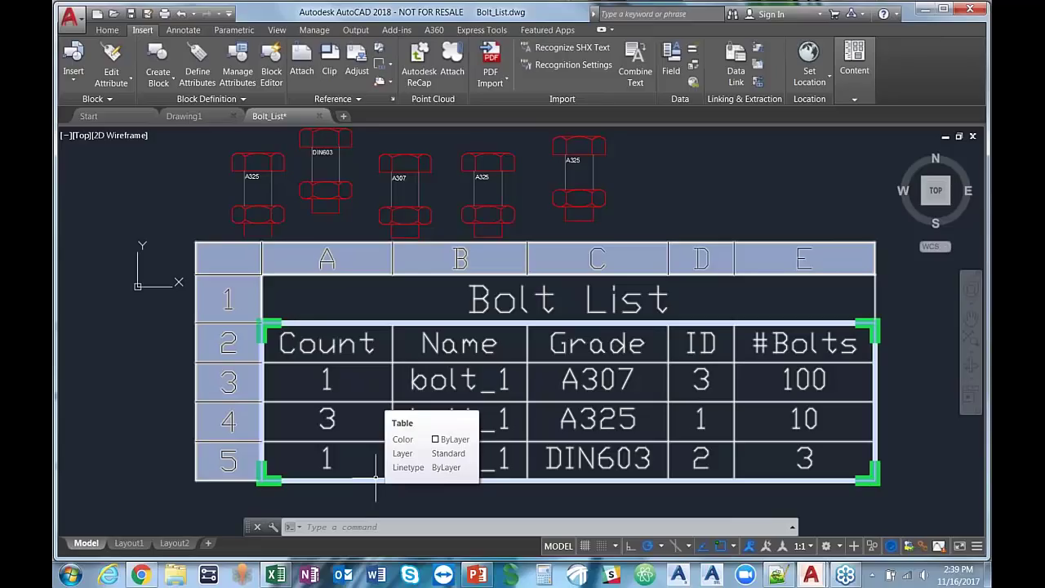
pyautogui.press('Escape')
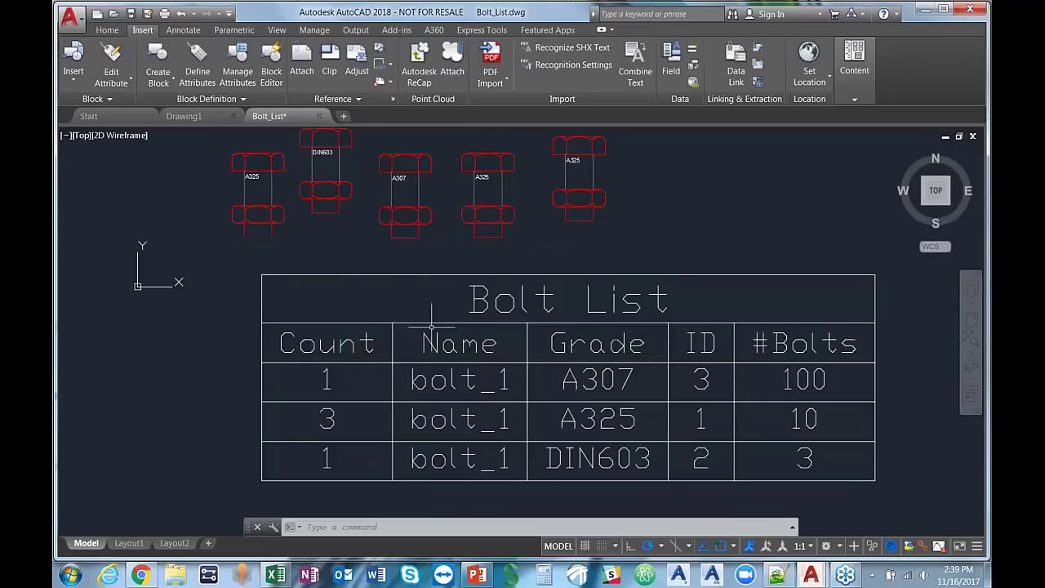
pyautogui.hotkey('ctrl', 'F4')
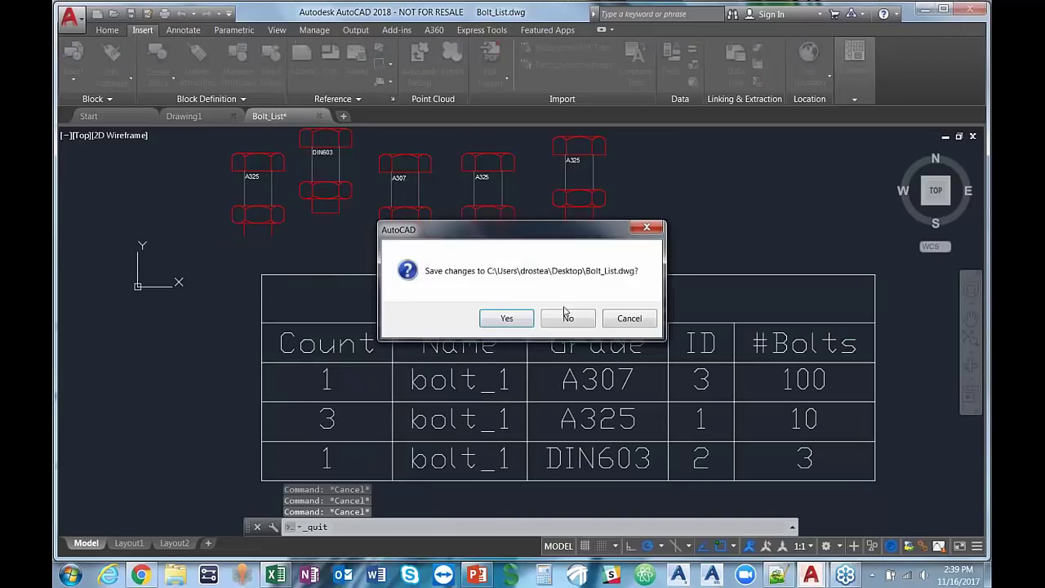
pyautogui.click(565, 320)
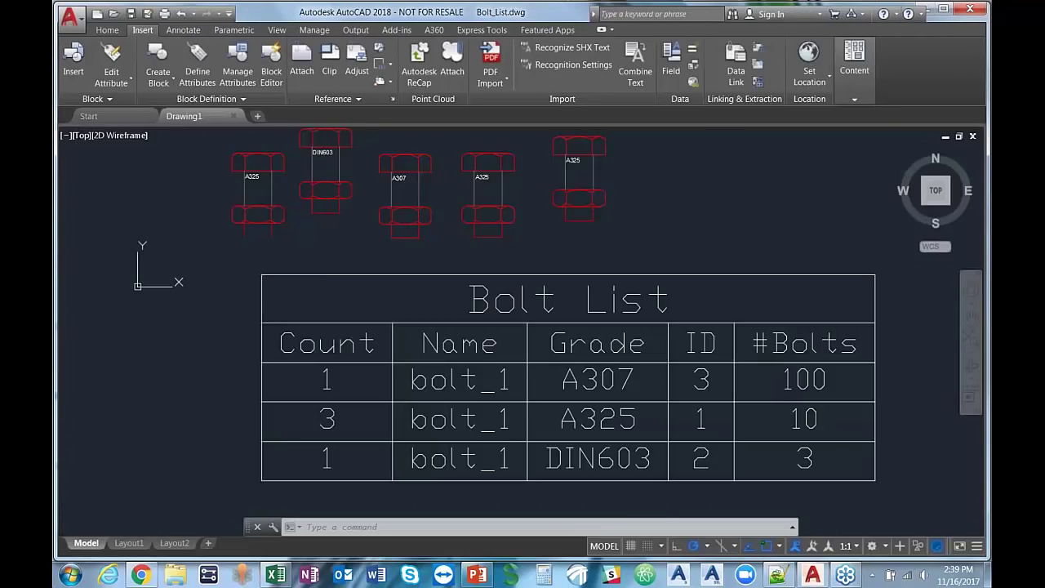
# Close AutoCAD 2018 and launch the Reset Settings to Default utility for AutoCAD 2017 - English.
pyautogui.hotkey('alt', 'F4')
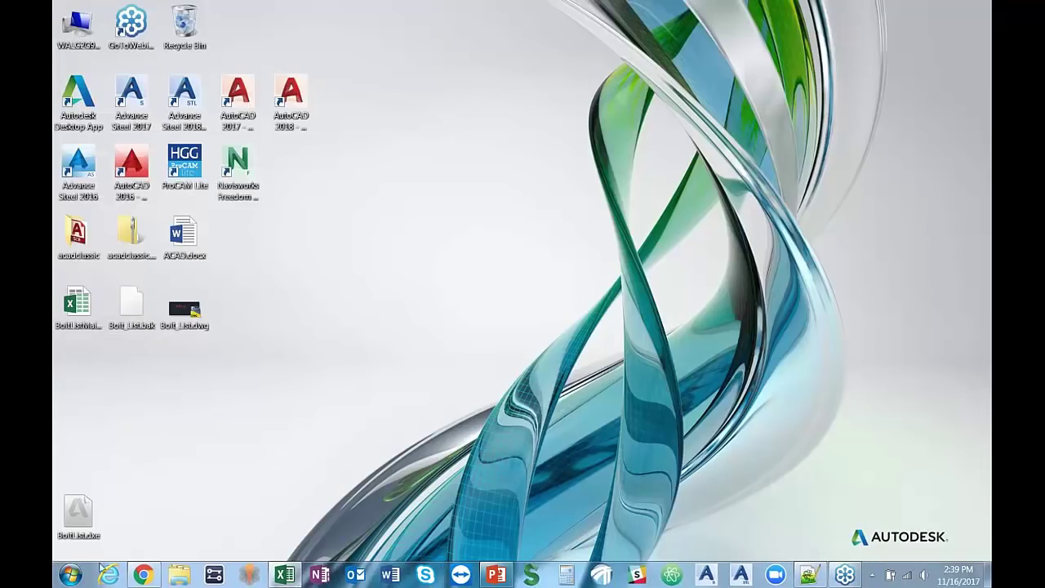
pyautogui.click(70, 577)
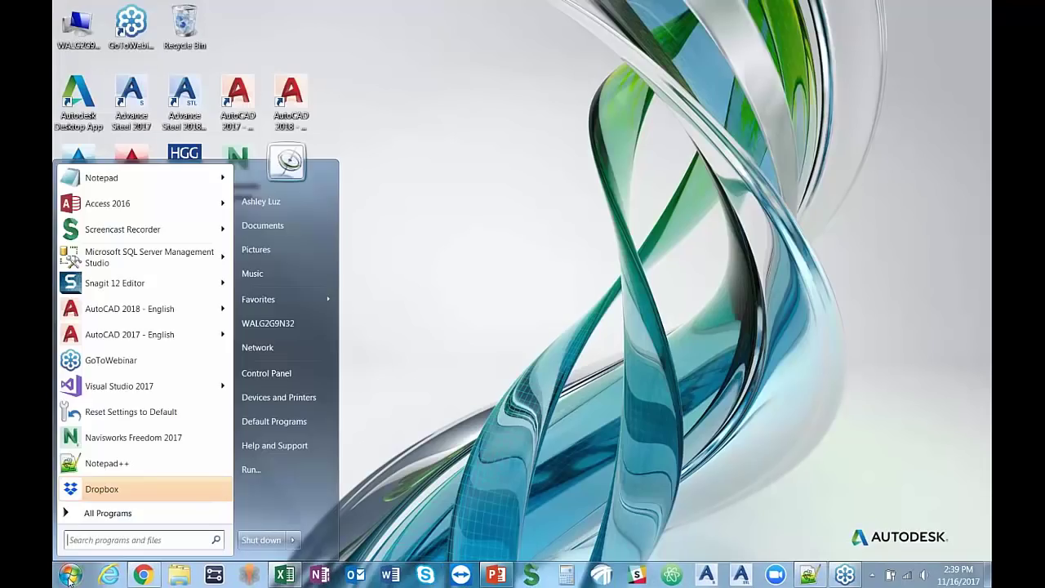
pyautogui.click(96, 522)
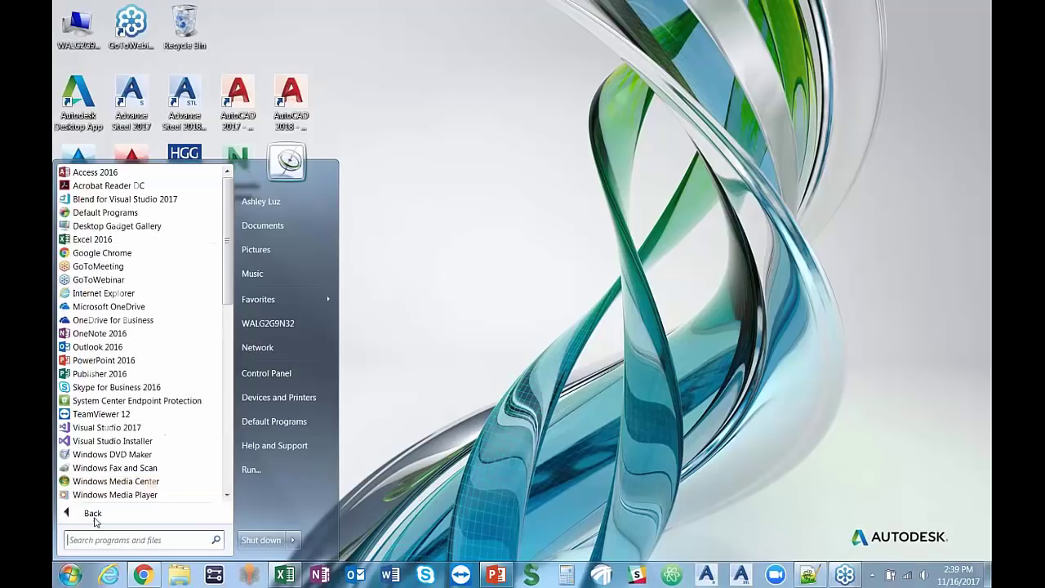
pyautogui.scroll(-2, 92, 282)
pyautogui.scroll(-3, 91, 290)
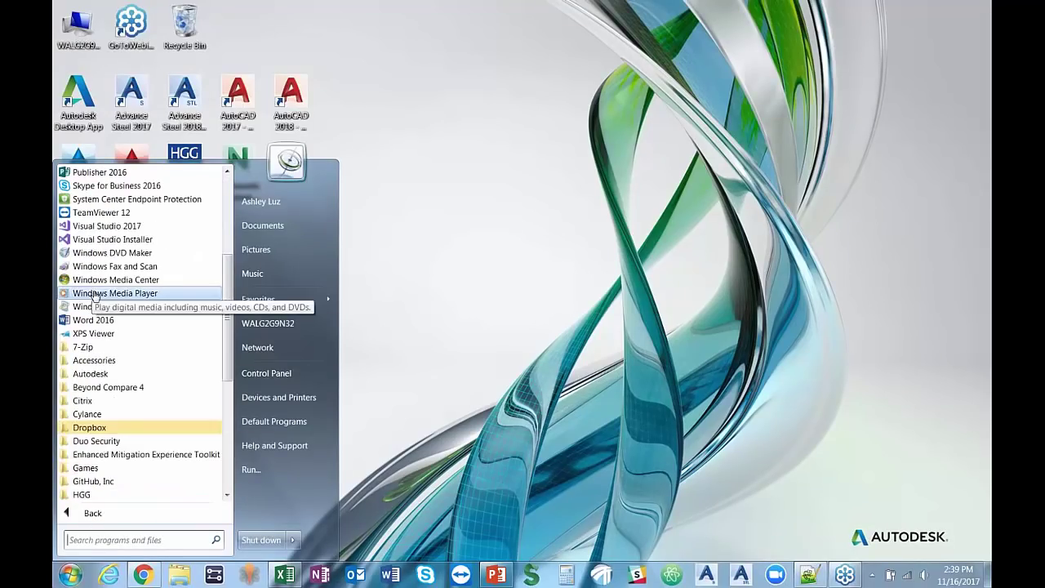
pyautogui.click(86, 376)
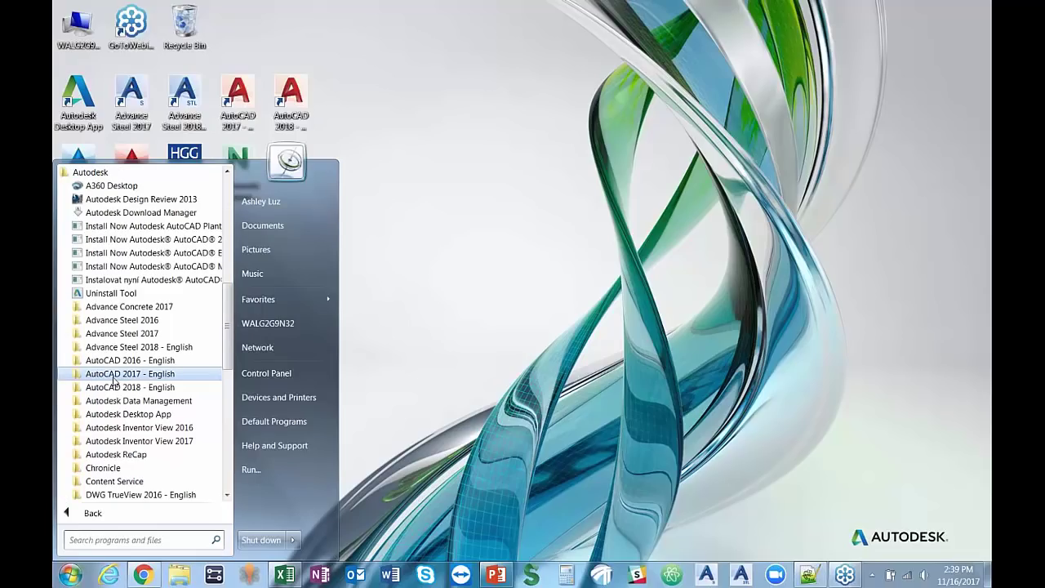
pyautogui.click(114, 375)
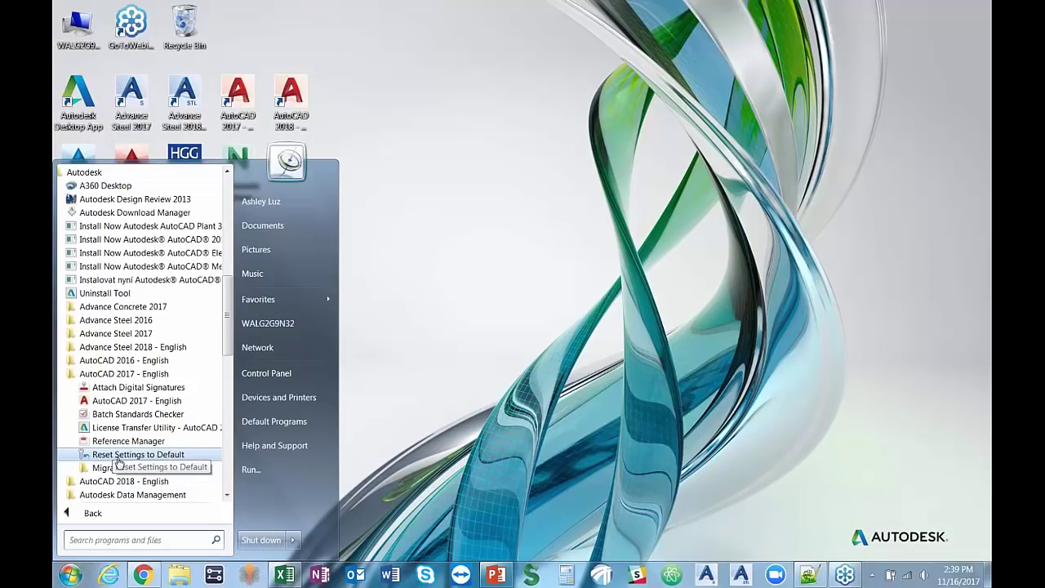
pyautogui.click(120, 455)
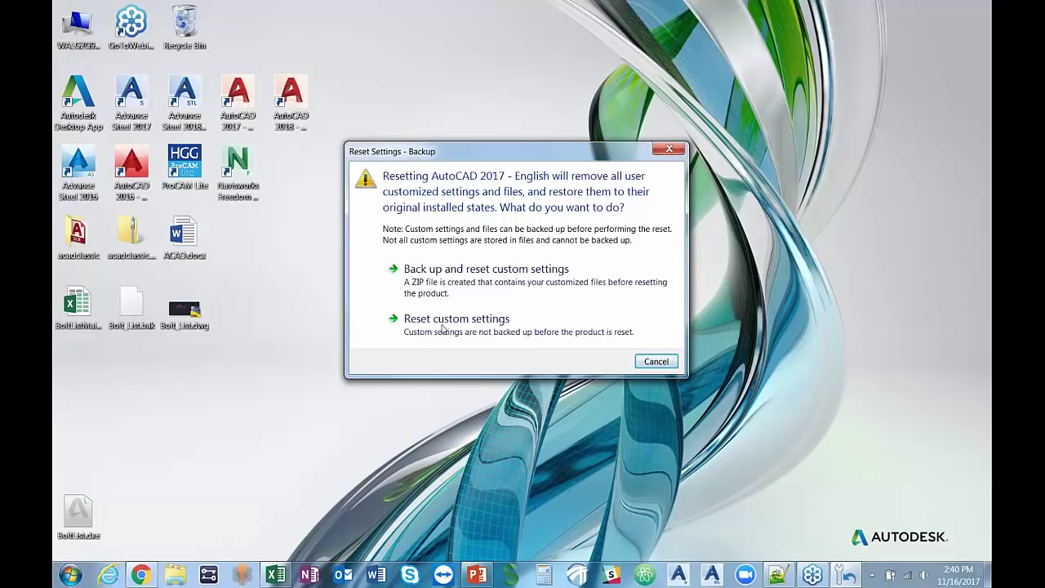
# Back up and reset the AutoCAD 2017 custom settings, saving the backup on the Desktop as AutoCAD 2017 - English_cust_settings.zip.
pyautogui.click(476, 281)
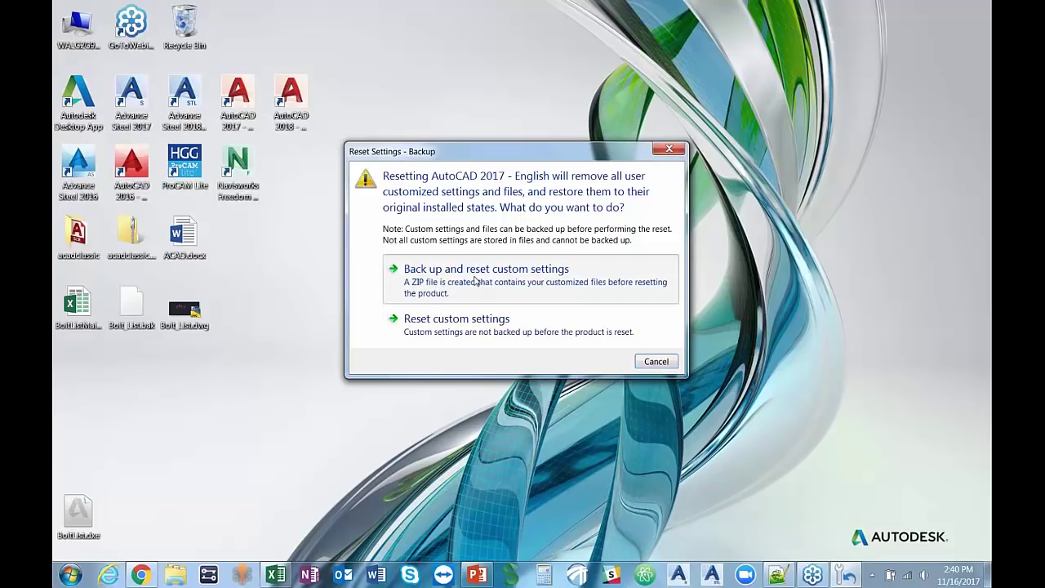
pyautogui.click(253, 208)
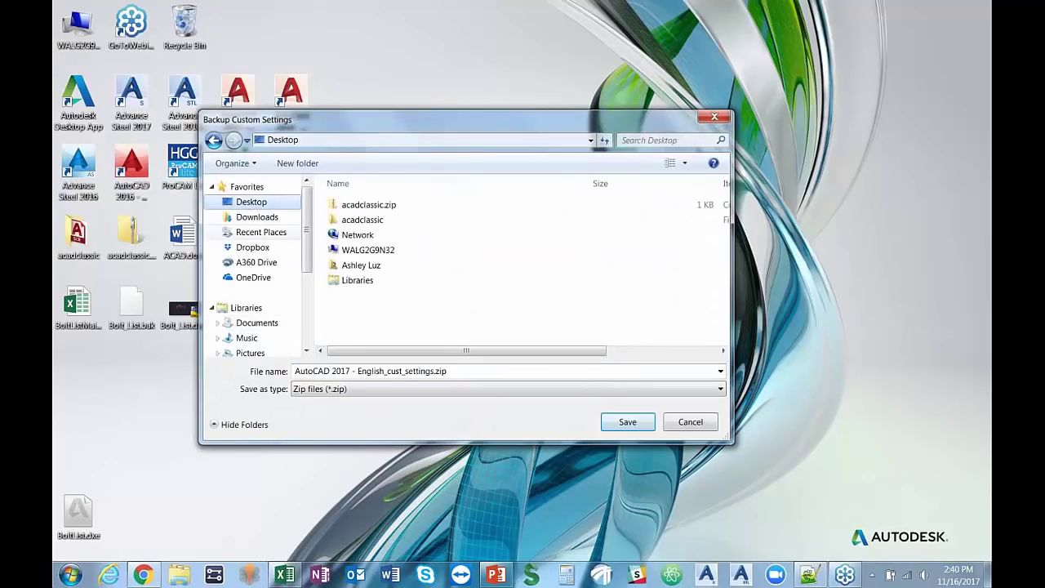
pyautogui.click(628, 423)
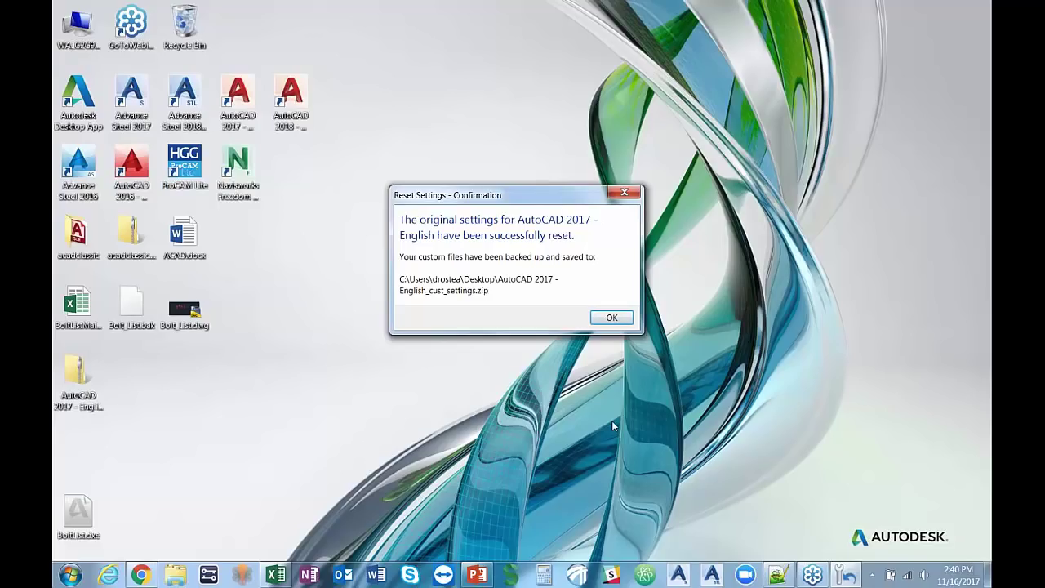
pyautogui.click(611, 318)
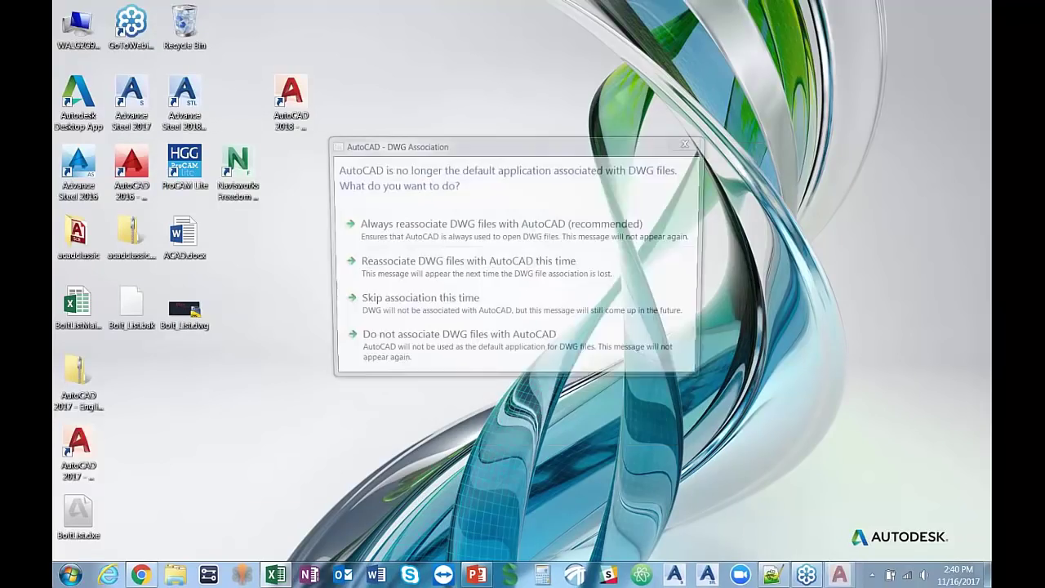
# Reassociate DWG files with AutoCAD for this time only and close AutoCAD 2017.
pyautogui.click(373, 261)
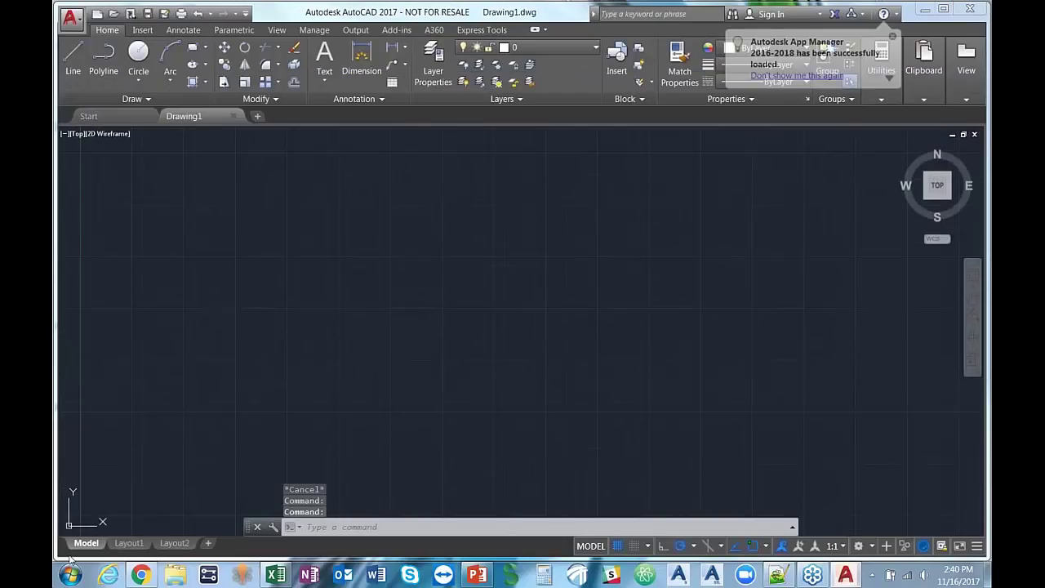
pyautogui.click(967, 10)
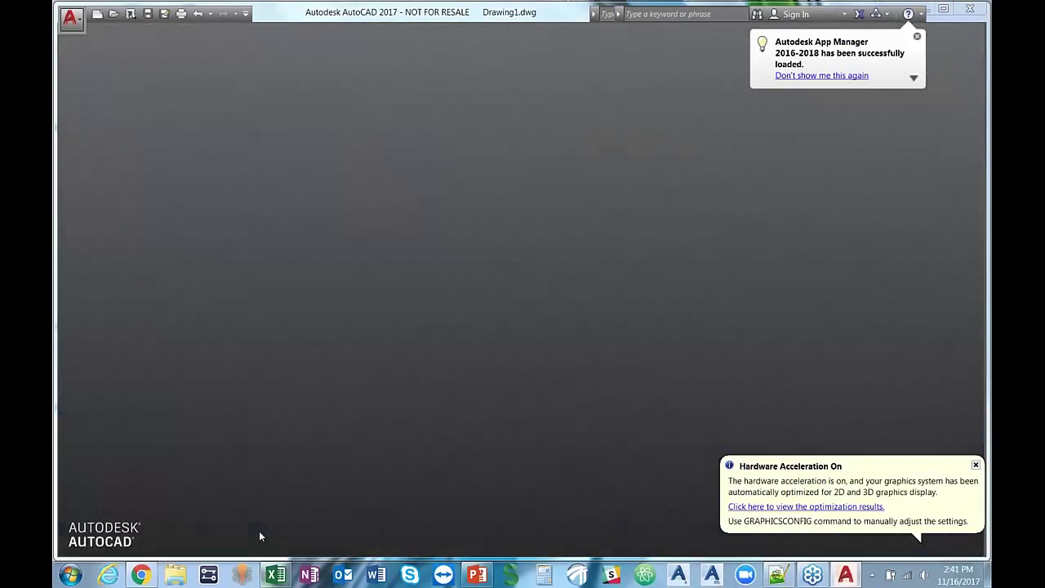
# Launch the Import AutoCAD 2017 Settings utility from the Migrate Custom Settings tools of AutoCAD 2017 - English.
pyautogui.click(71, 575)
pyautogui.click(98, 515)
pyautogui.scroll(-4, 122, 247)
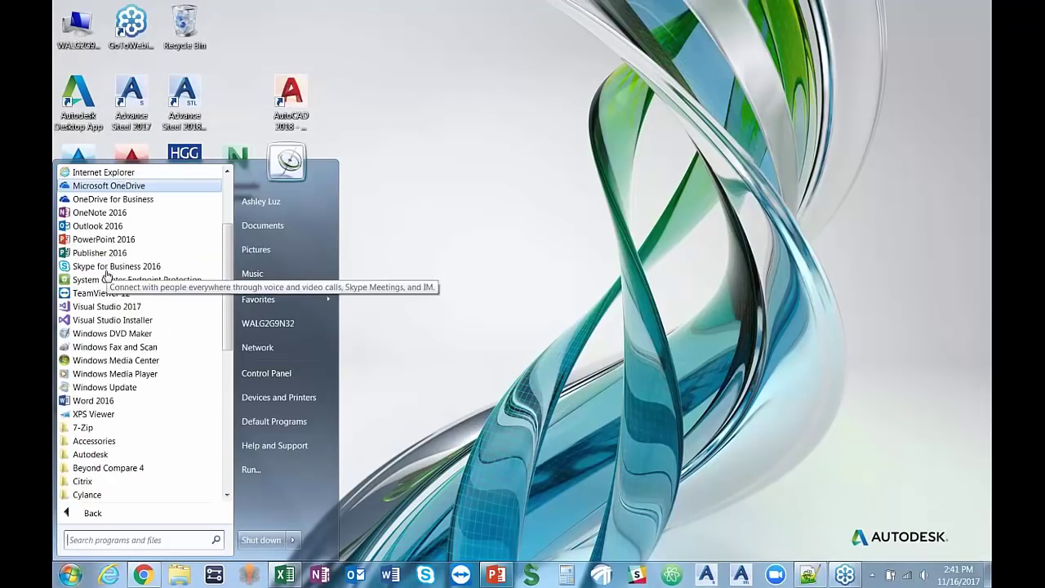
pyautogui.click(84, 417)
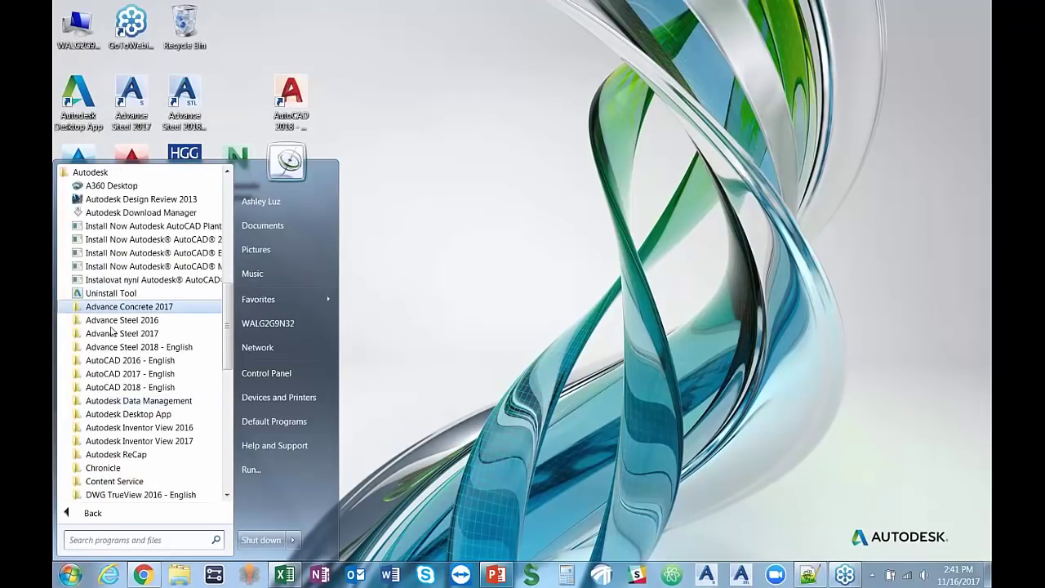
pyautogui.click(107, 375)
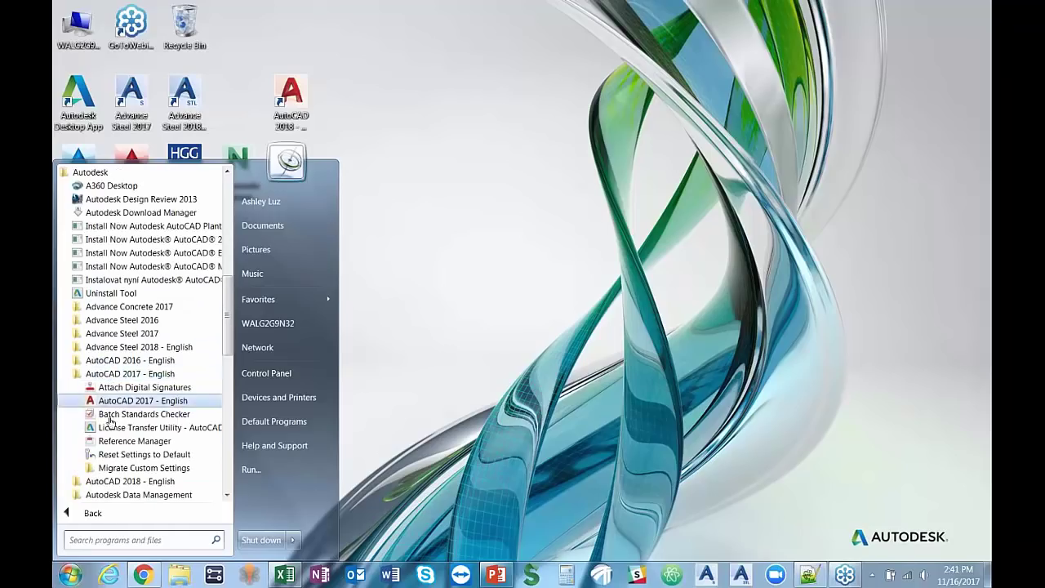
pyautogui.click(116, 469)
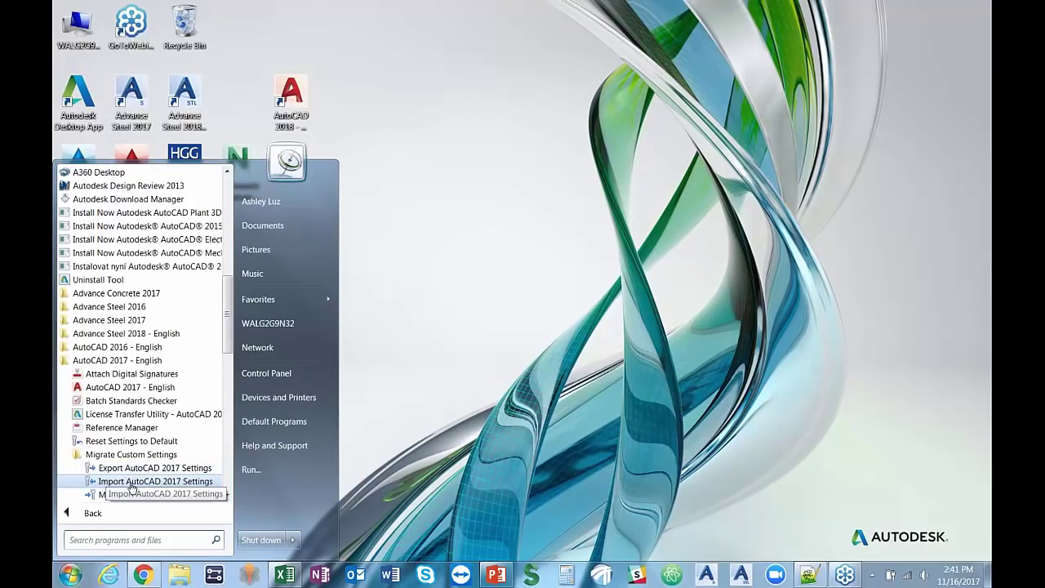
pyautogui.click(131, 482)
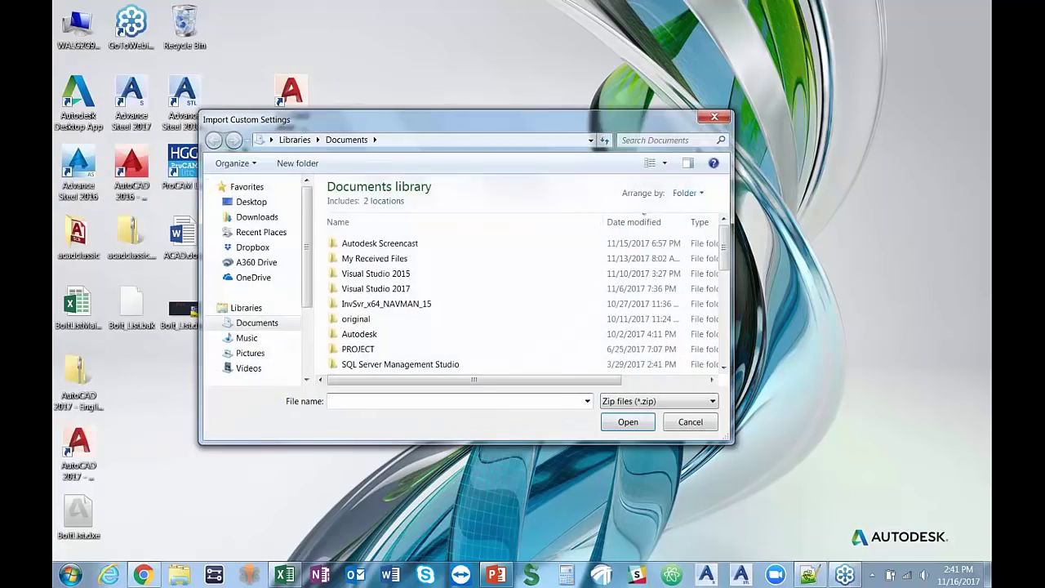
# Import the custom settings from AutoCAD 2017 - English_cust_settings.zip on the Desktop and close the migration log.
pyautogui.click(253, 202)
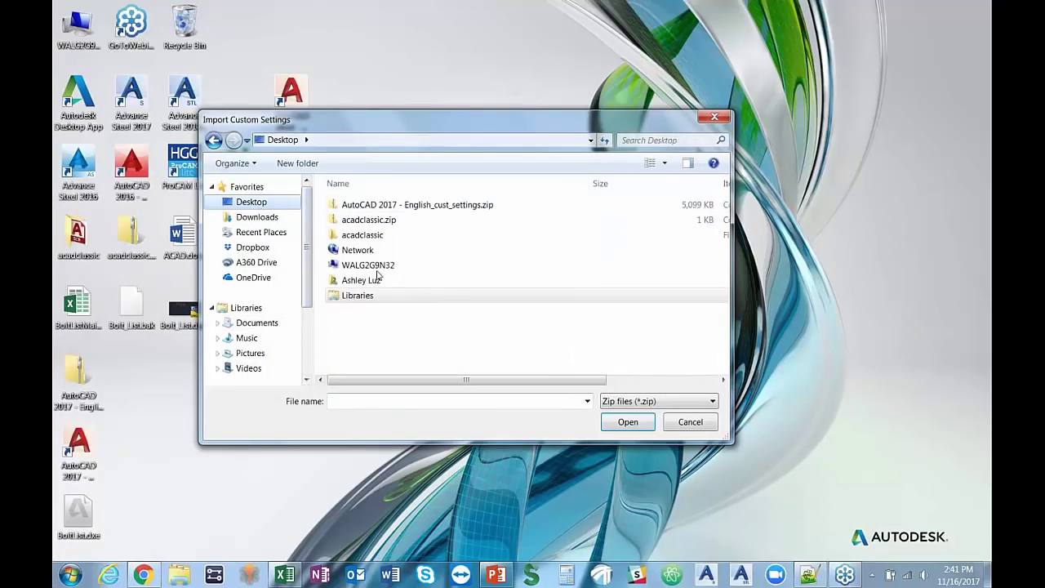
pyautogui.click(401, 209)
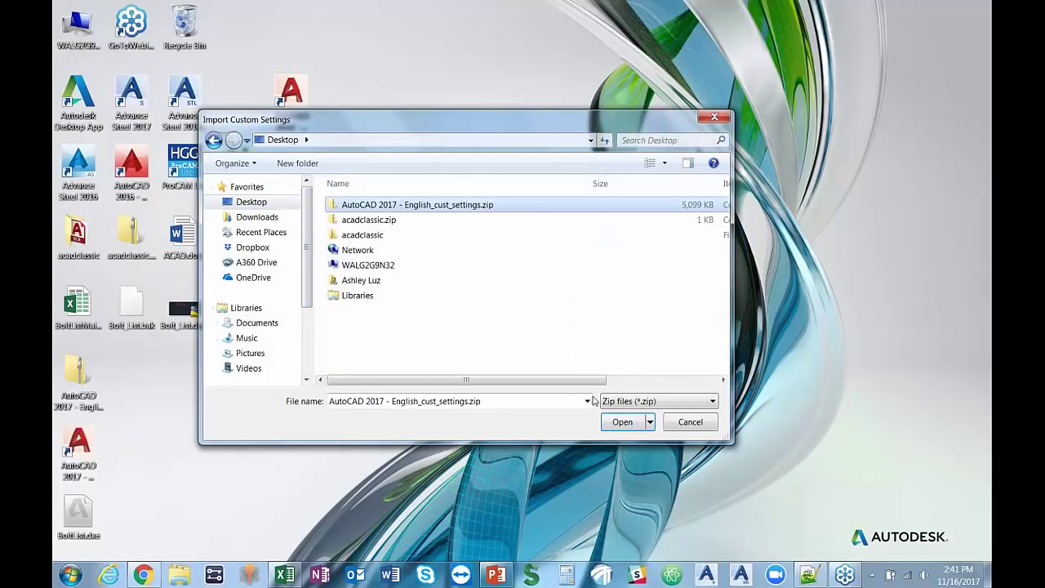
pyautogui.click(618, 423)
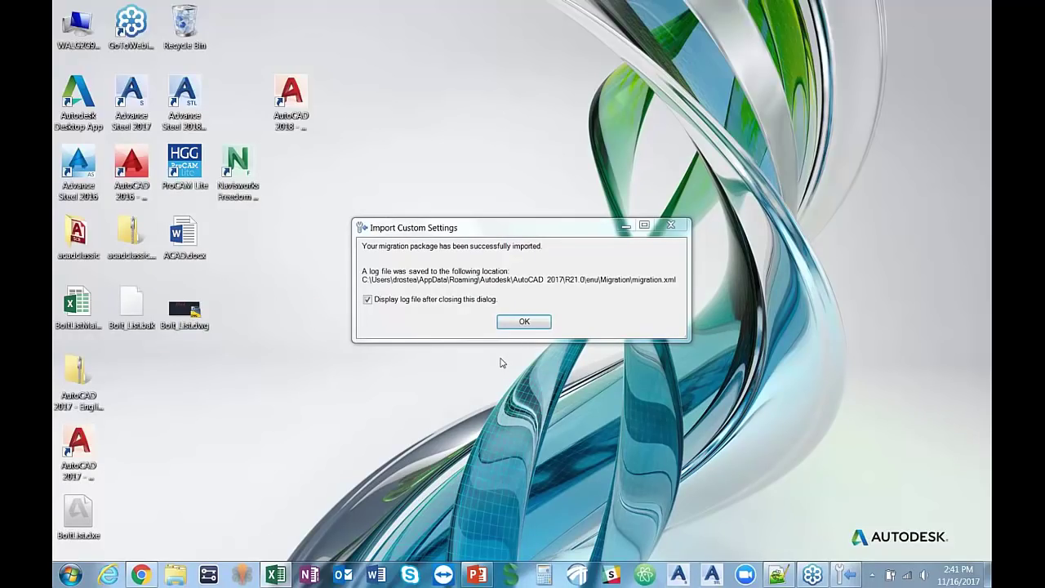
pyautogui.click(524, 323)
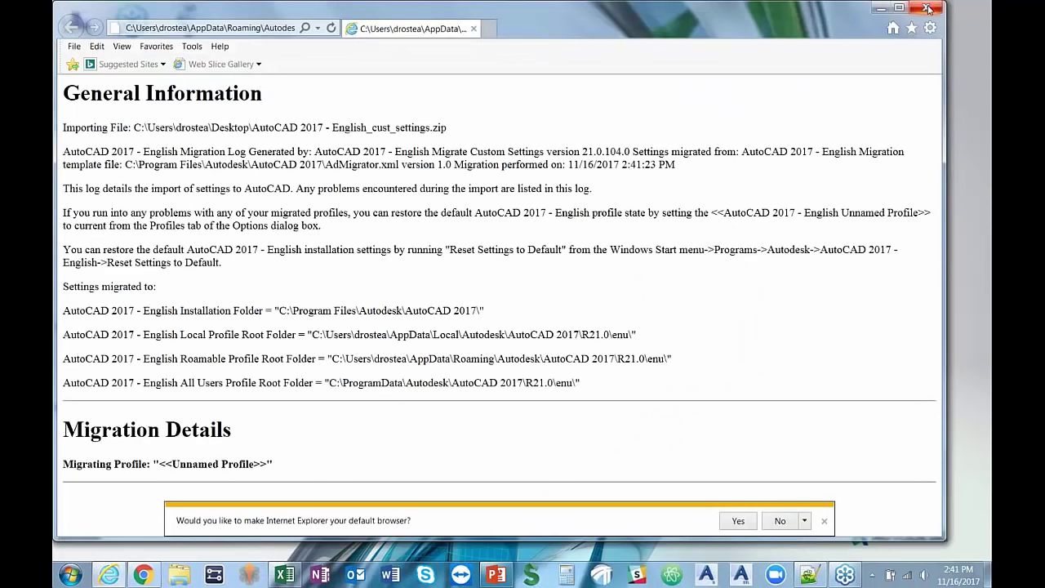
pyautogui.click(925, 8)
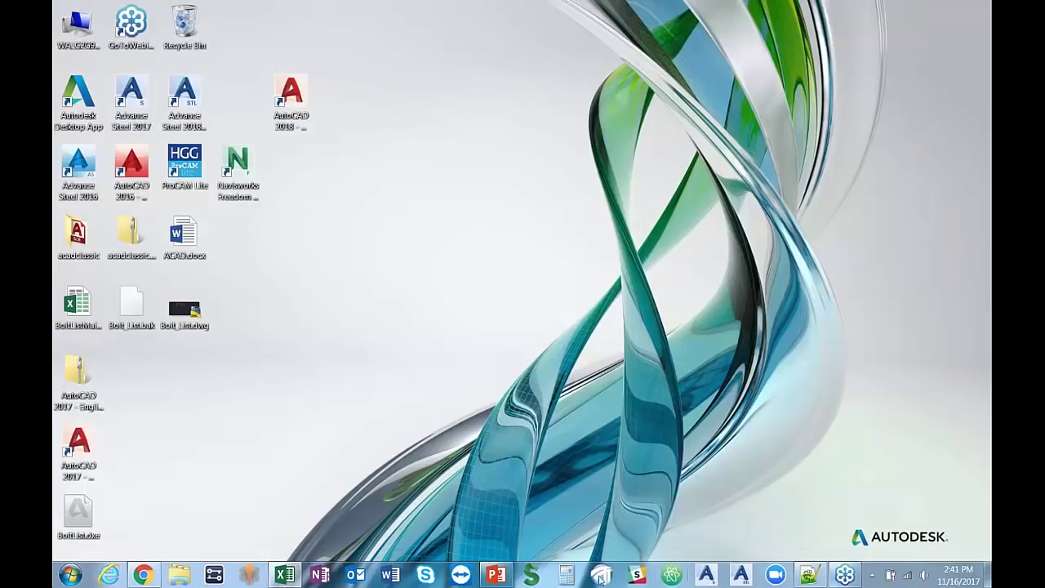
# Switch to the PowerPoint presentation.
pyautogui.click(495, 574)
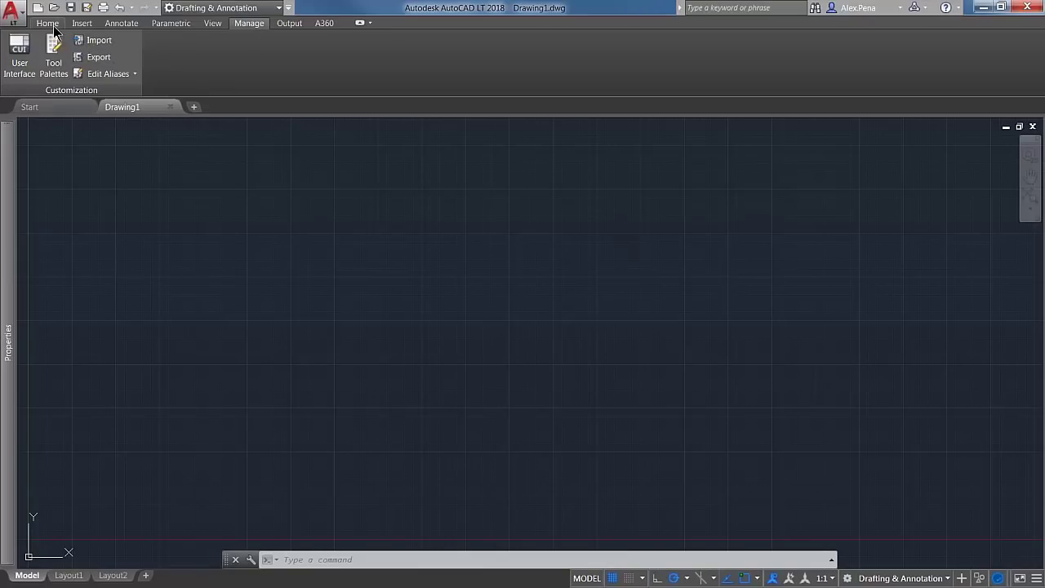
# View the command alias definitions file acadlt.pgp of AutoCAD LT 2018 in Notepad and close it.
pyautogui.click(122, 74)
pyautogui.click(133, 97)
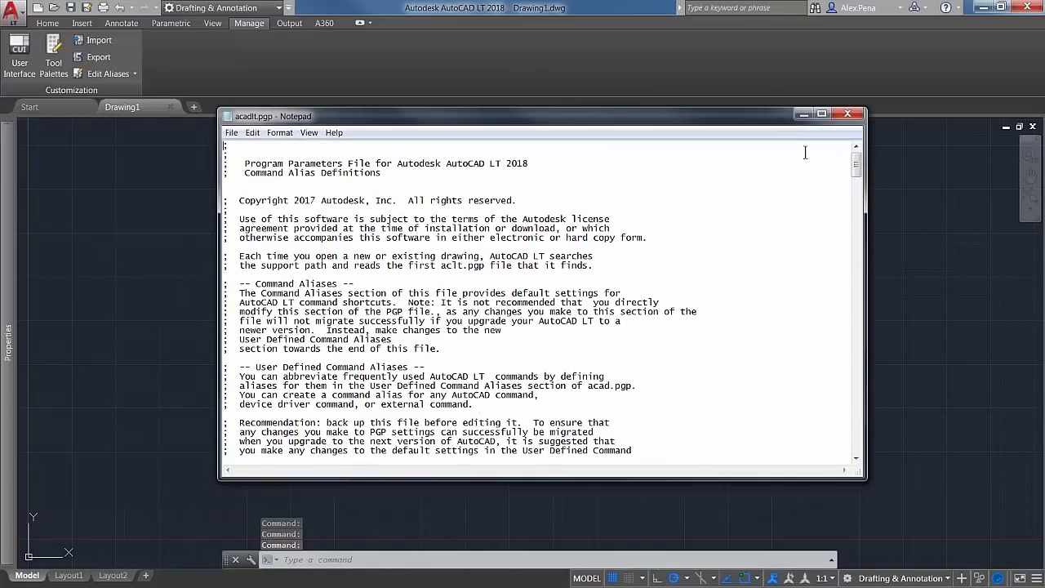
pyautogui.click(849, 115)
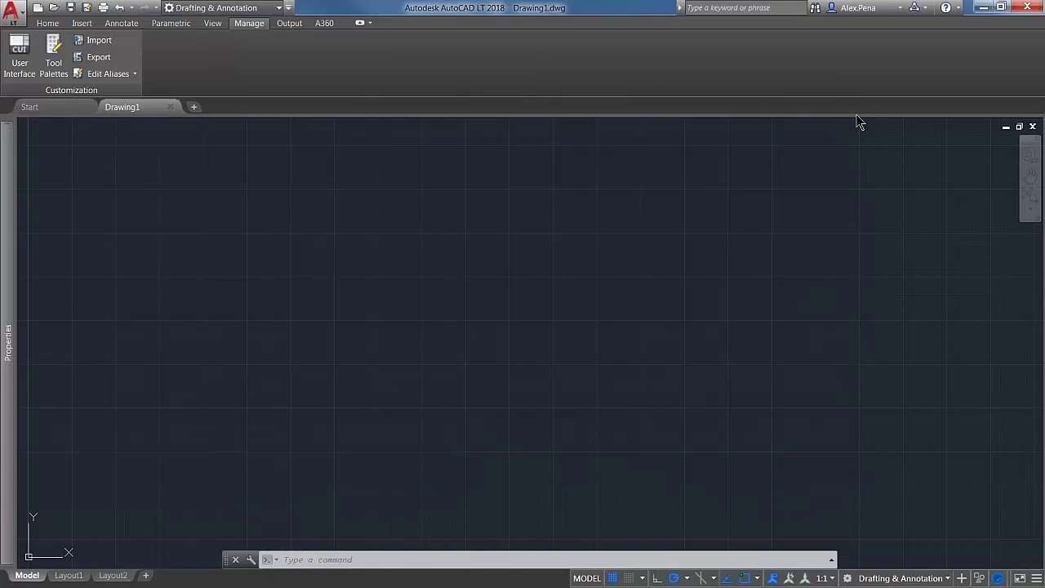